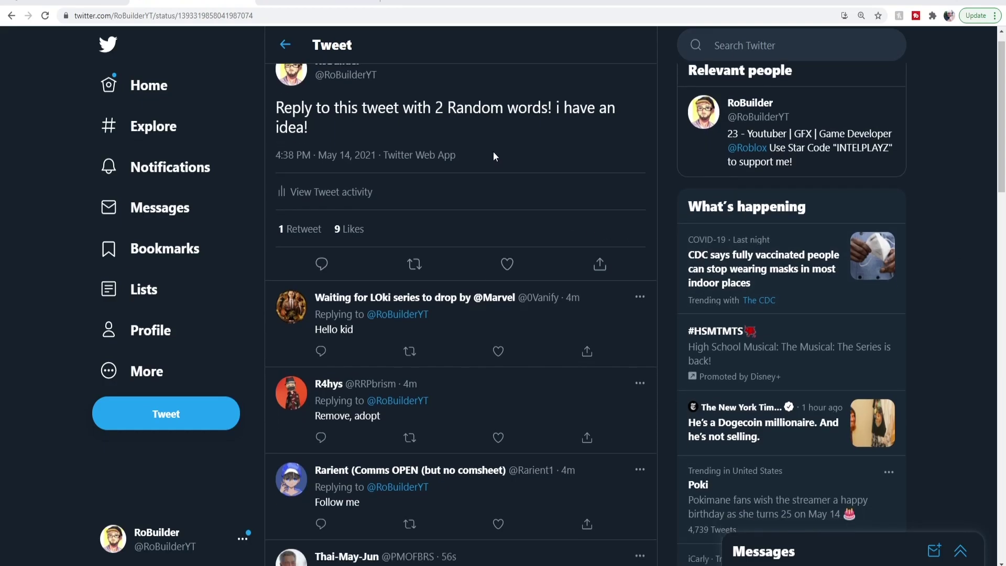
pyautogui.scroll(-3, 493, 152)
pyautogui.scroll(-2, 495, 155)
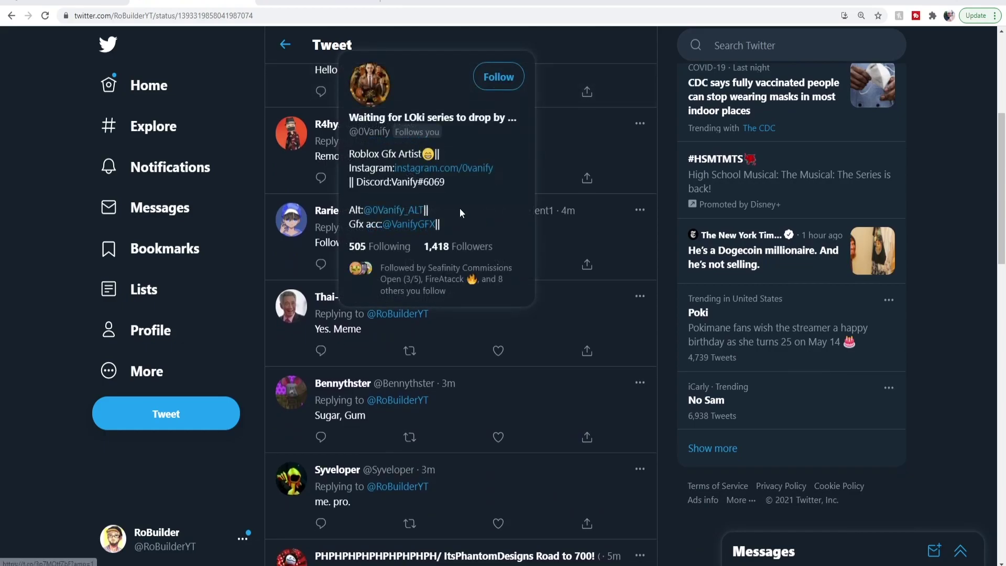
pyautogui.scroll(-1, 448, 393)
pyautogui.scroll(-2, 448, 341)
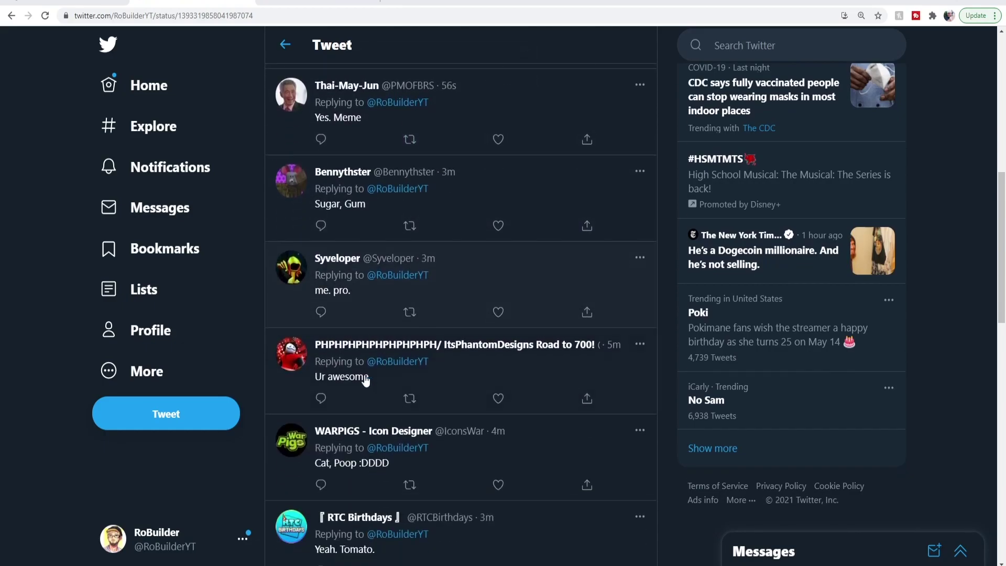
pyautogui.scroll(-1, 400, 362)
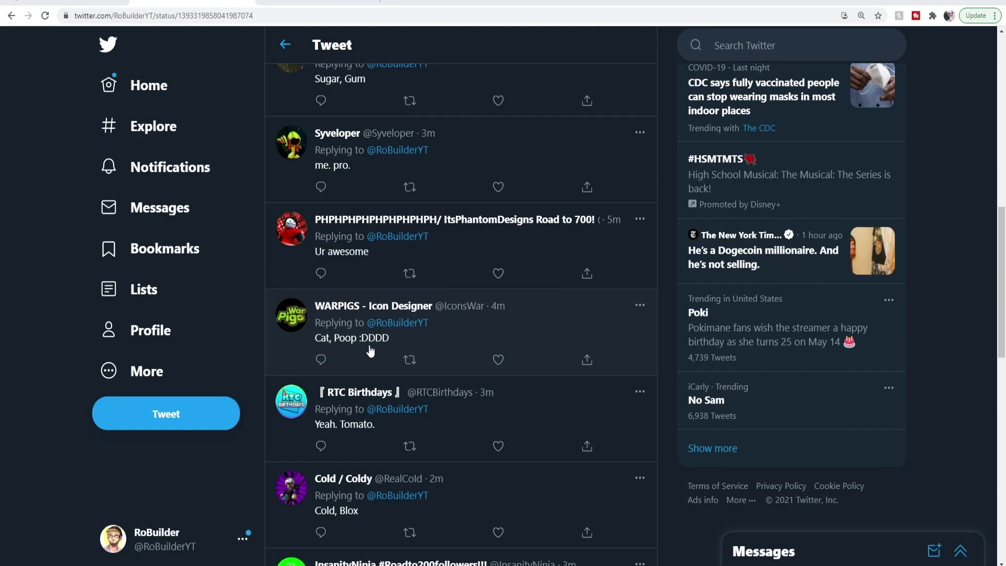
pyautogui.scroll(-1, 370, 351)
pyautogui.scroll(-1, 360, 330)
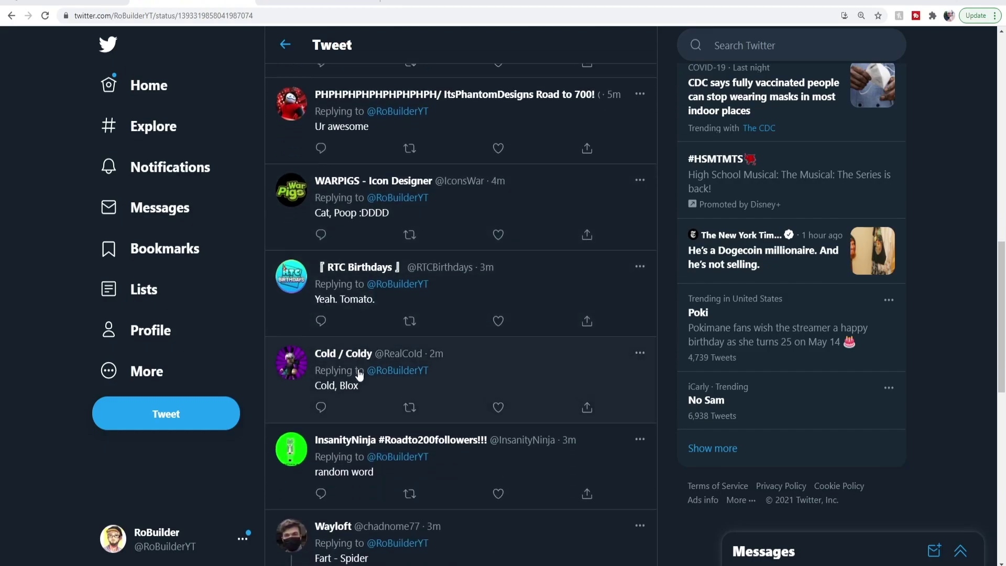
pyautogui.scroll(-1, 359, 374)
pyautogui.scroll(-1, 361, 338)
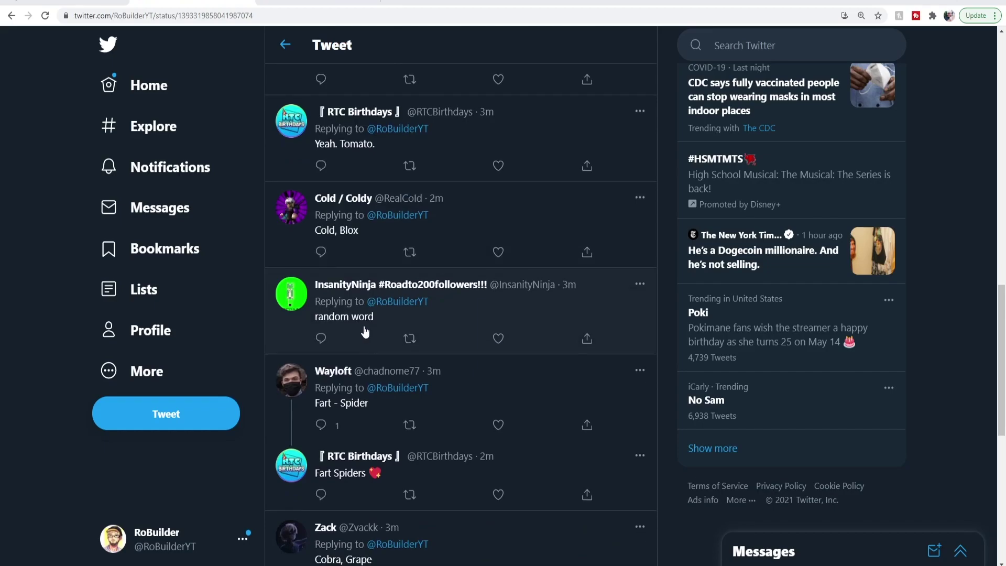
# - Scroll the tweet's replies, highlighting one reply's text, down to the 'Fart - Spider' suggestion
pyautogui.moveTo(376, 319); pyautogui.dragTo(307, 318)
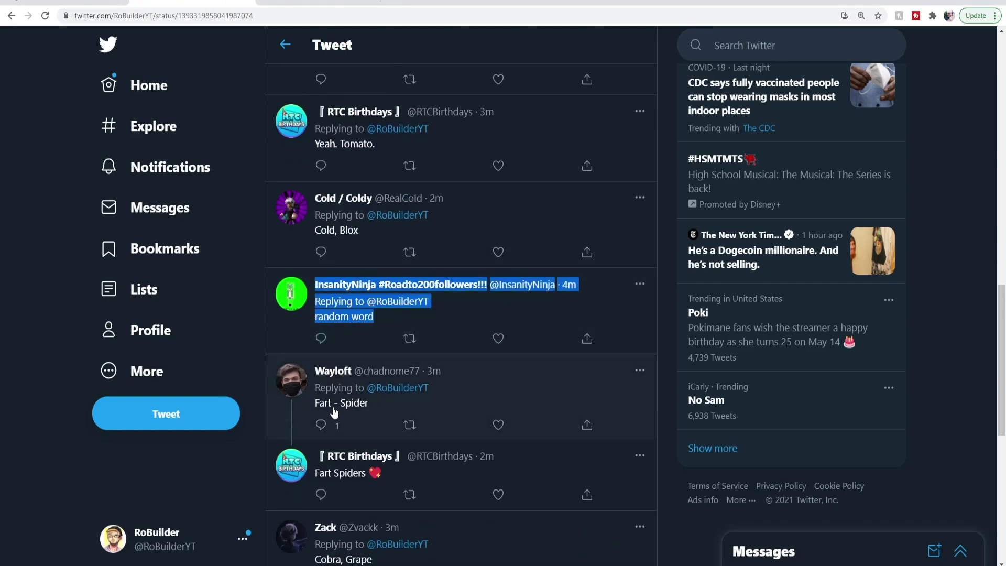
pyautogui.scroll(-1, 359, 399)
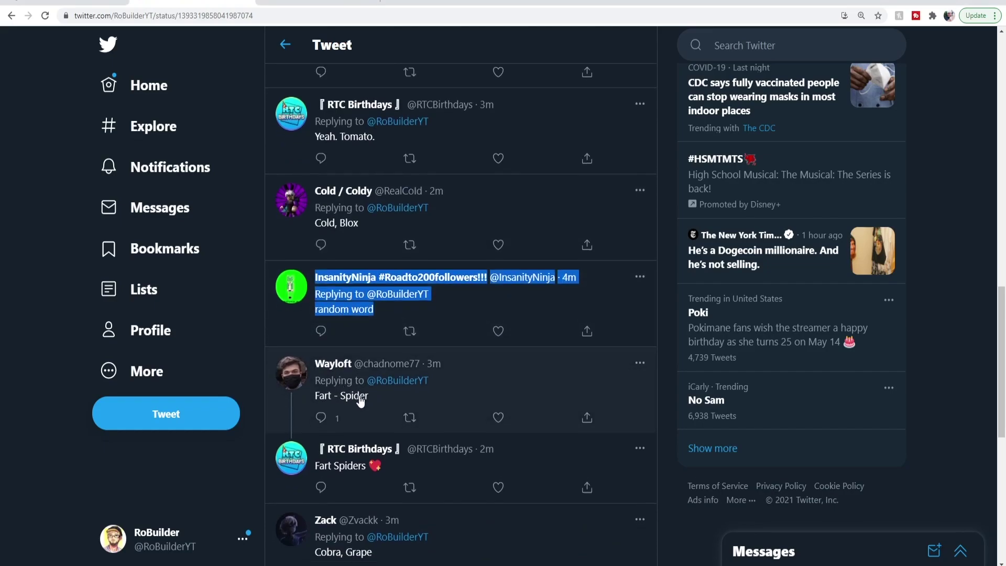
pyautogui.scroll(-1, 352, 352)
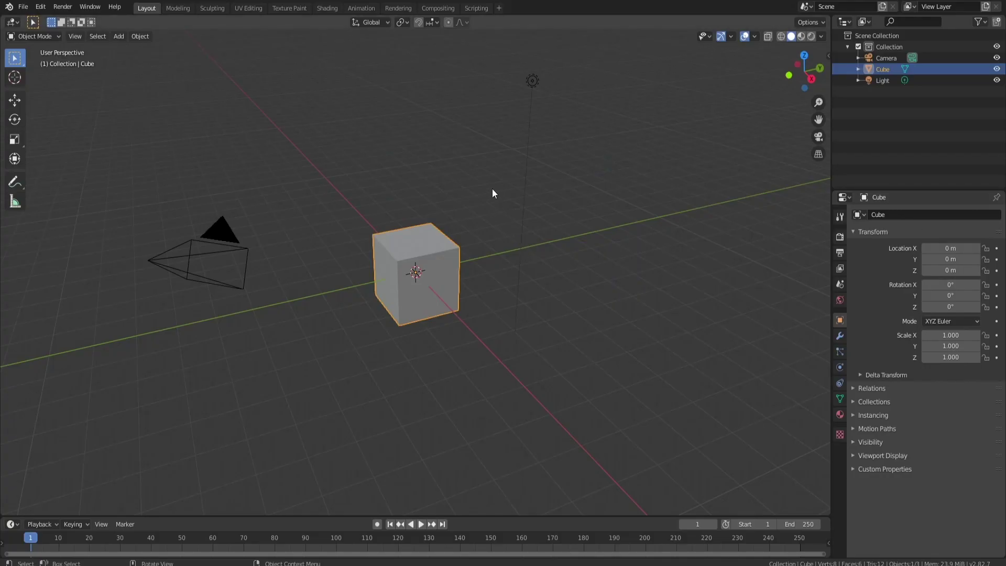
# - Delete all of the cube's geometry in Edit Mode and add an ico sphere in its place
pyautogui.click(478, 224)
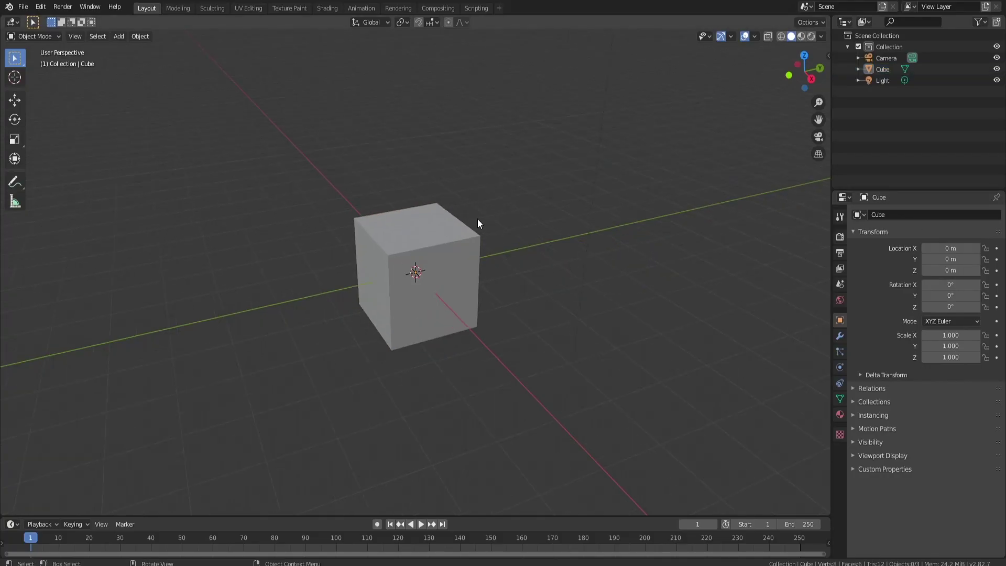
pyautogui.press('Tab')
pyautogui.press('x')
pyautogui.click(453, 228)
pyautogui.hotkey('shift', 'a')
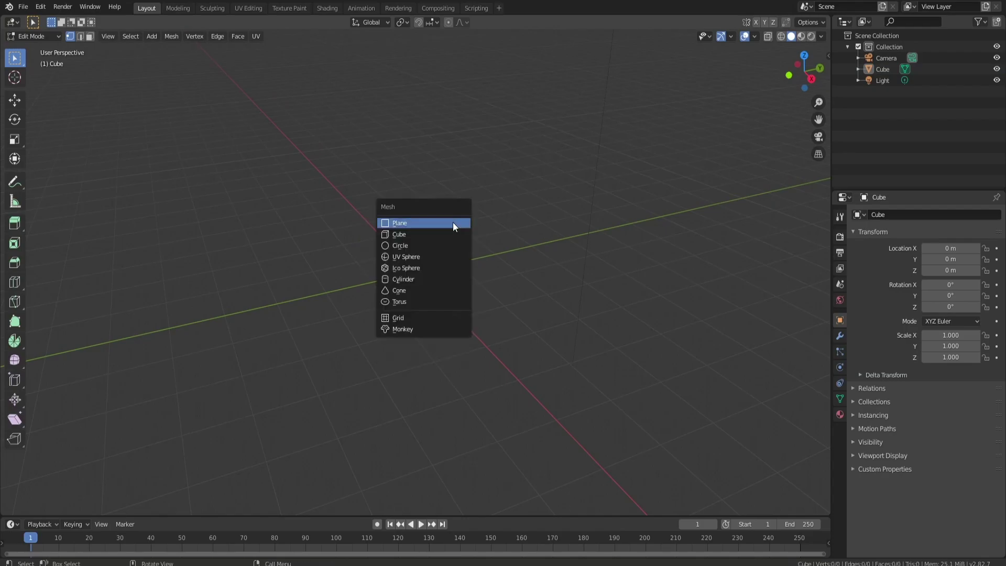
pyautogui.click(407, 269)
pyautogui.scroll(2, 464, 259)
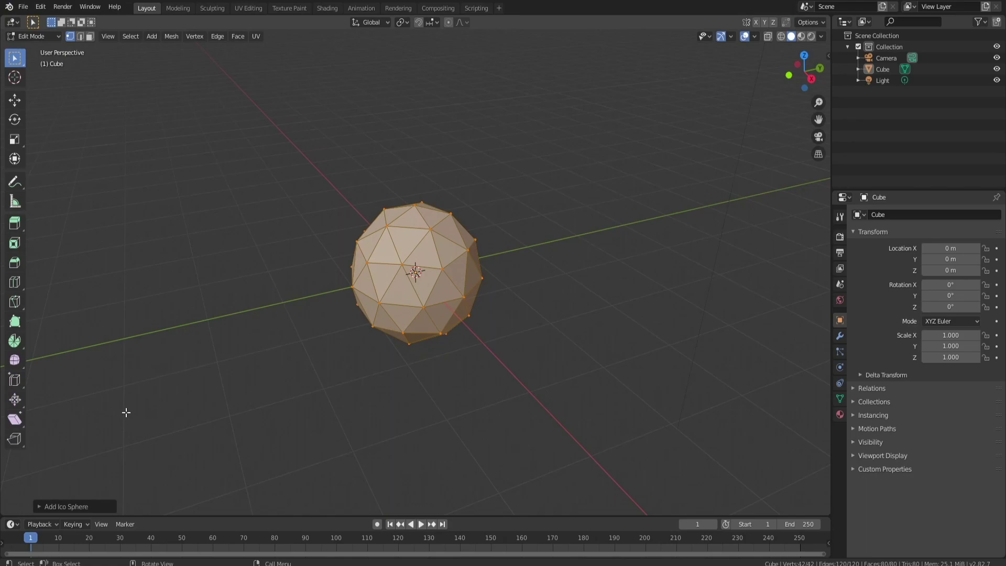
# - Stretch the ico sphere along the Y axis into an oval
pyautogui.moveTo(126, 412)
pyautogui.mouseDown(button='middle')
pyautogui.moveTo(165, 329)
pyautogui.moveTo(227, 347)
pyautogui.moveTo(212, 351)
pyautogui.moveTo(241, 347)
pyautogui.moveTo(153, 337)
pyautogui.mouseUp(button='middle')
pyautogui.press('s')
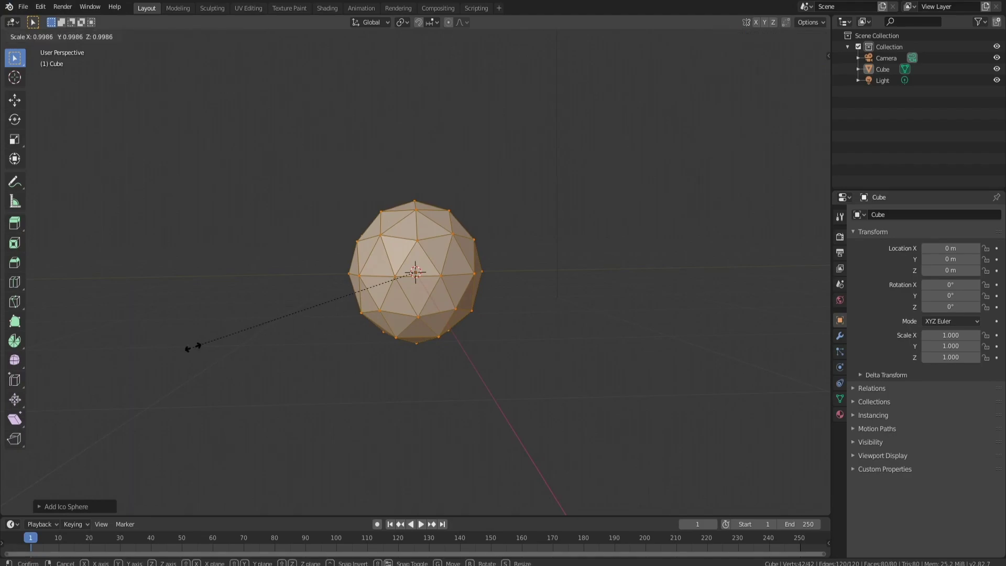
pyautogui.press('y')
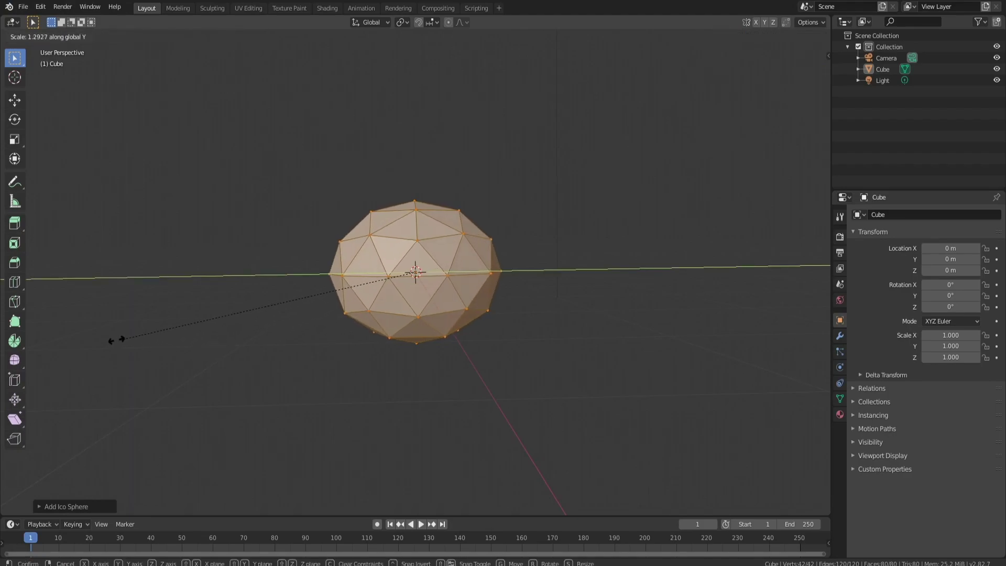
pyautogui.click(91, 340)
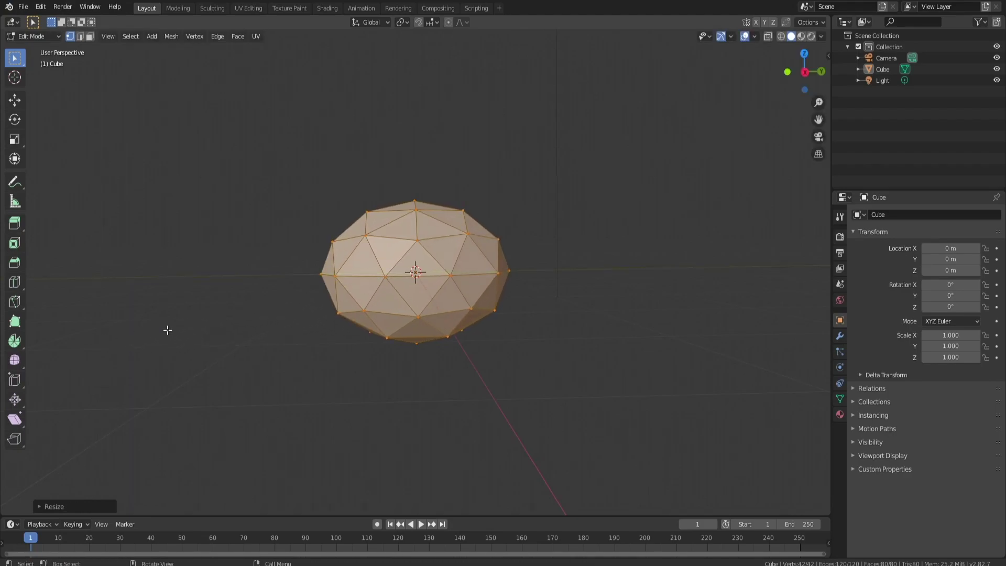
pyautogui.moveTo(372, 298); pyautogui.dragTo(374, 302, button='middle')
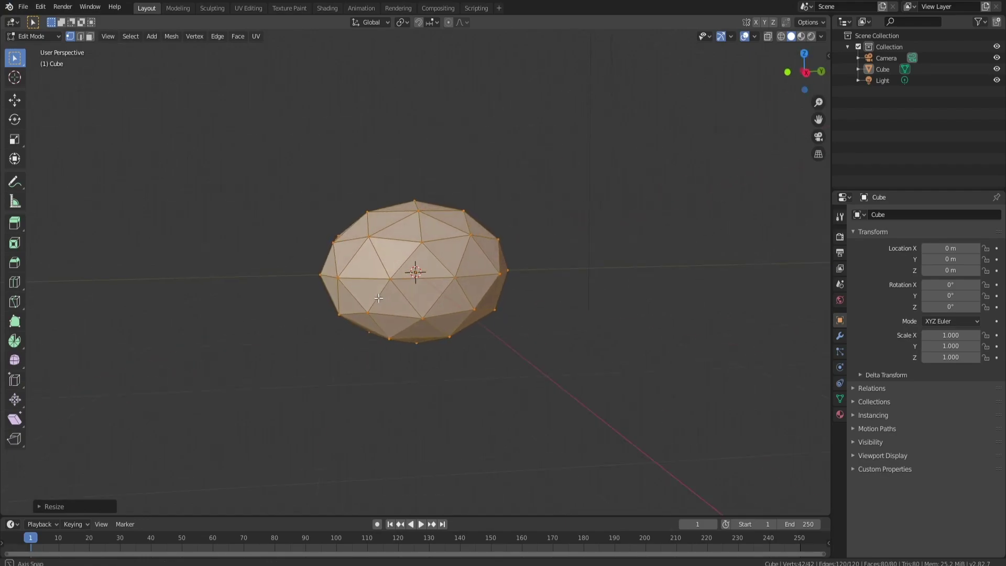
# - Duplicate the oval sphere, shrink the copy, and move it out along Y
pyautogui.hotkey('shift', 'd')
pyautogui.rightClick(388, 299)
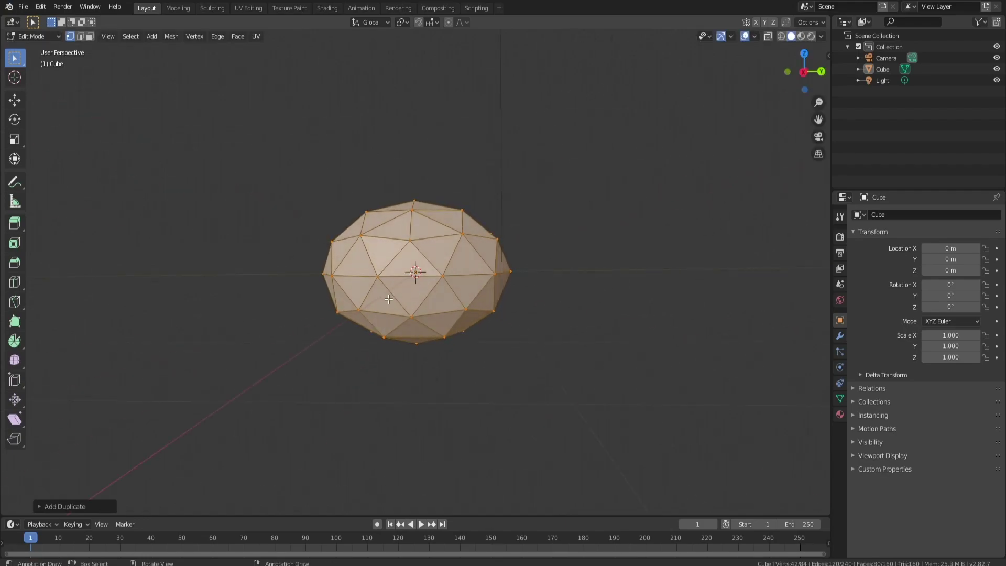
pyautogui.press('s')
pyautogui.click(445, 307)
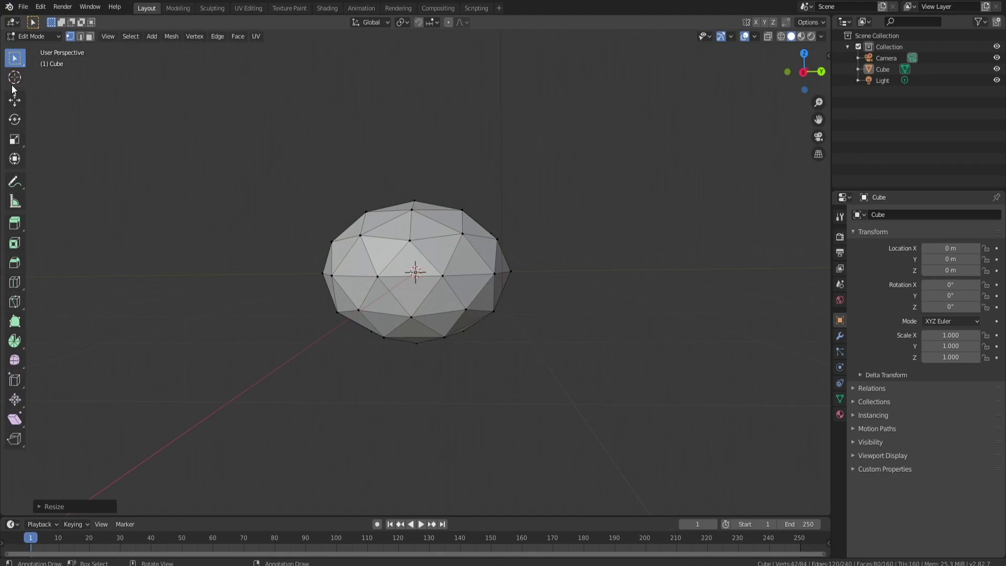
pyautogui.hotkey('shift', 'space')
pyautogui.press('g')
pyautogui.moveTo(458, 274); pyautogui.dragTo(357, 268)
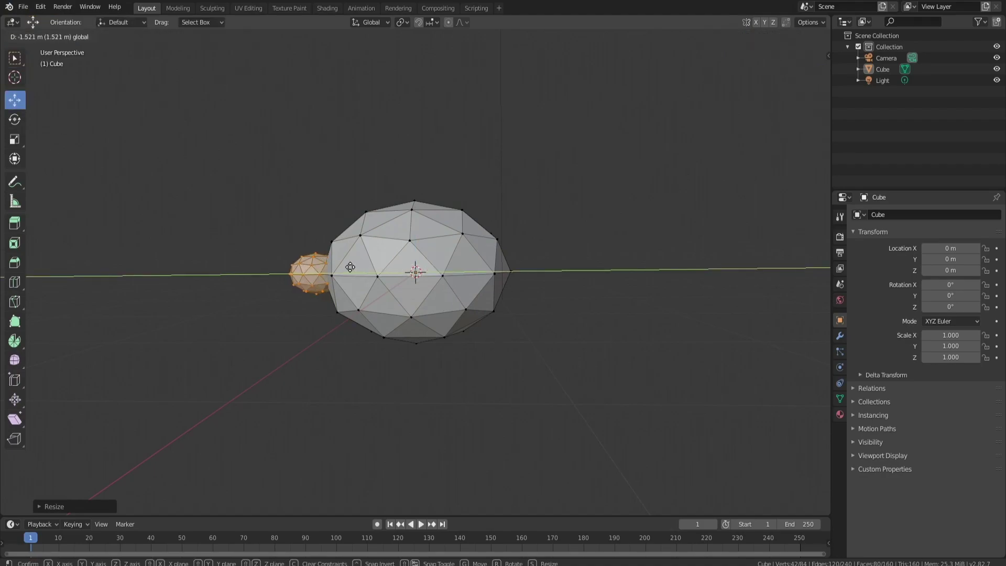
# - Enlarge the small sphere, squash it along Y, and slide it against the body
pyautogui.press('s')
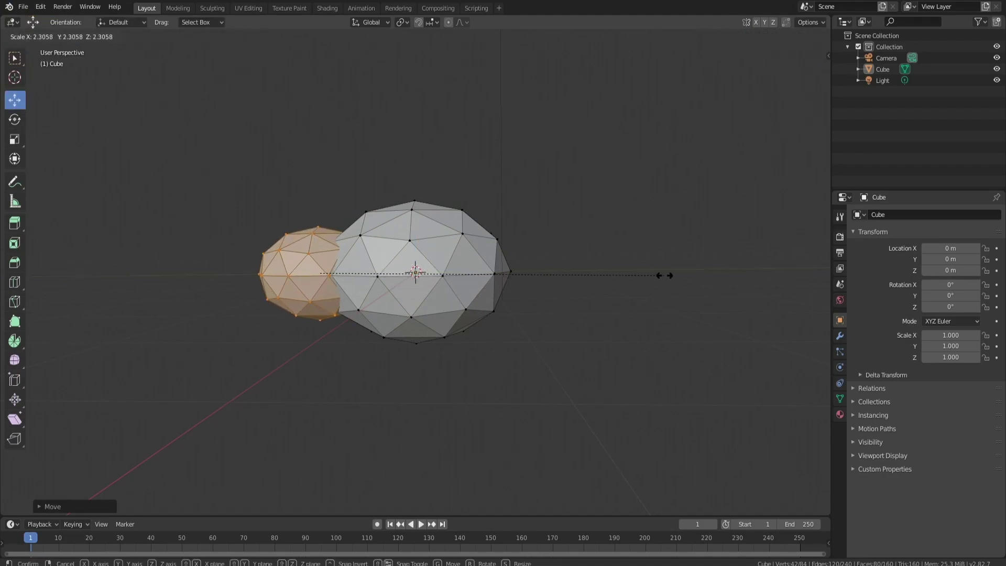
pyautogui.click(679, 275)
pyautogui.press('s')
pyautogui.press('y')
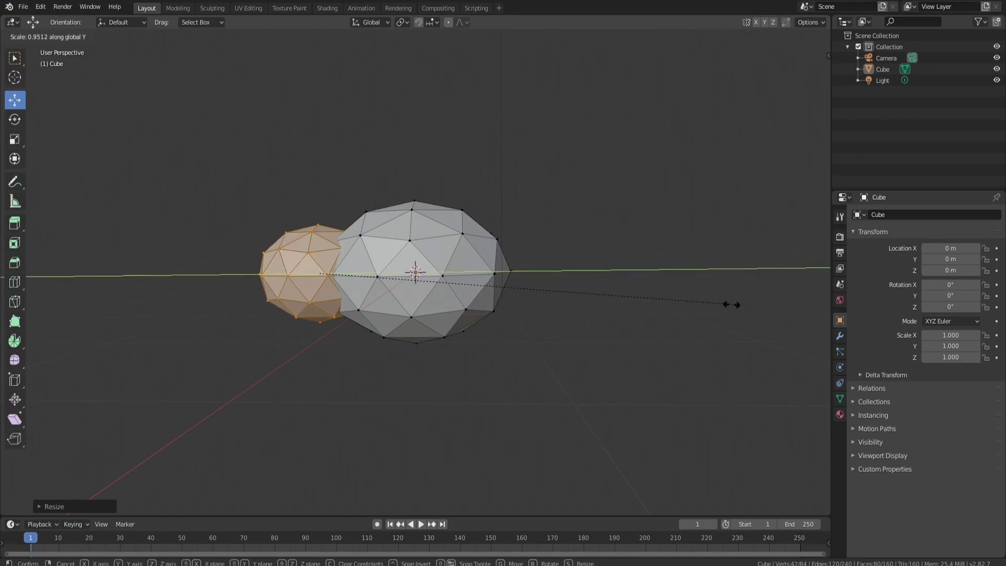
pyautogui.click(597, 297)
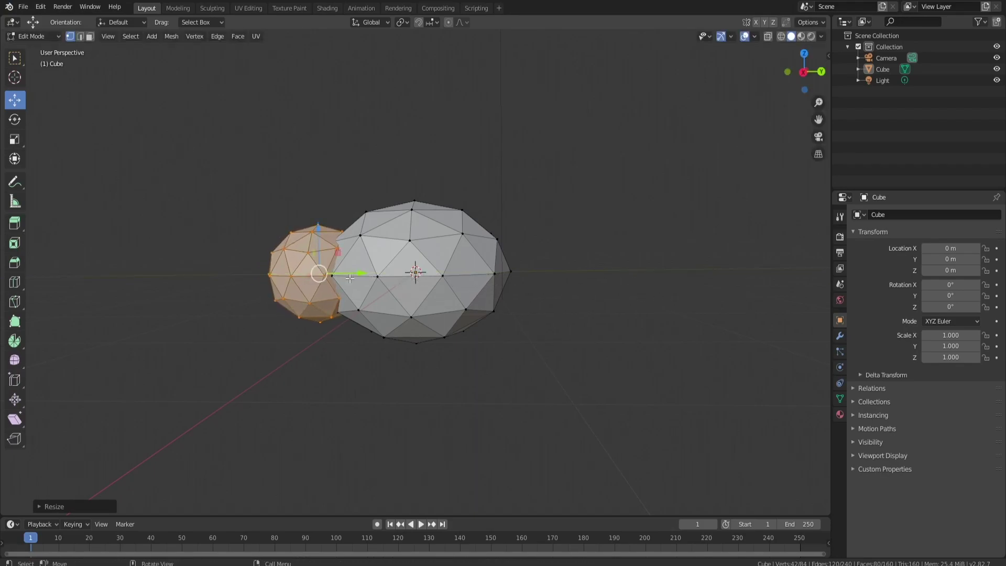
pyautogui.moveTo(350, 278); pyautogui.dragTo(373, 275)
pyautogui.moveTo(377, 275)
pyautogui.mouseDown(button='middle')
pyautogui.moveTo(532, 305)
pyautogui.moveTo(565, 299)
pyautogui.moveTo(534, 313)
pyautogui.moveTo(455, 264)
pyautogui.moveTo(508, 283)
pyautogui.moveTo(422, 337)
pyautogui.moveTo(465, 274)
pyautogui.mouseUp(button='middle')
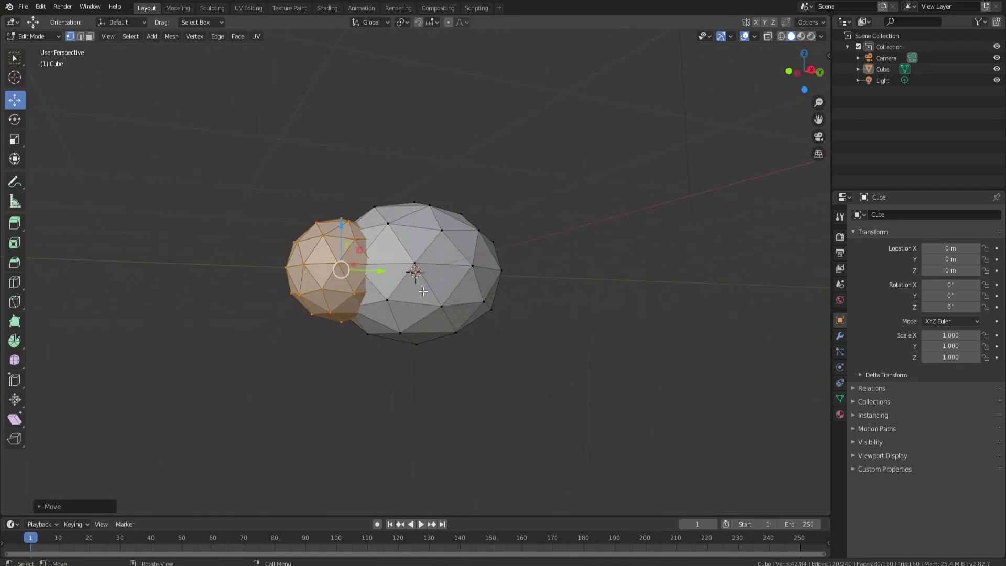
pyautogui.moveTo(511, 290)
pyautogui.mouseDown(button='middle')
pyautogui.moveTo(550, 254)
pyautogui.moveTo(551, 277)
pyautogui.mouseUp(button='middle')
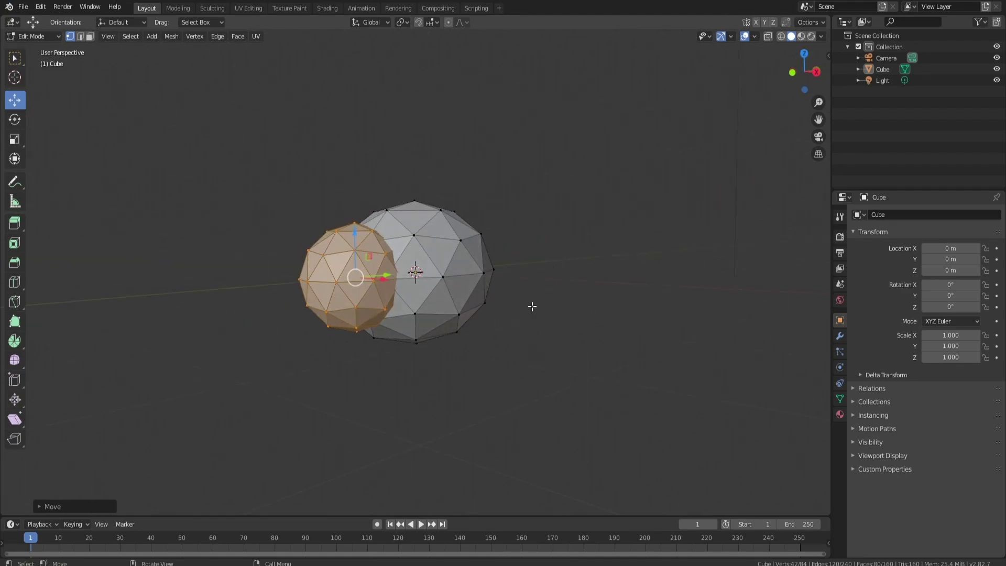
# - Return to Object Mode and inspect the two overlapping spheres from another angle
pyautogui.press('Tab')
pyautogui.moveTo(525, 311)
pyautogui.mouseDown(button='middle')
pyautogui.moveTo(420, 361)
pyautogui.moveTo(446, 308)
pyautogui.moveTo(482, 343)
pyautogui.moveTo(518, 339)
pyautogui.mouseUp(button='middle')
pyautogui.press('Tab')
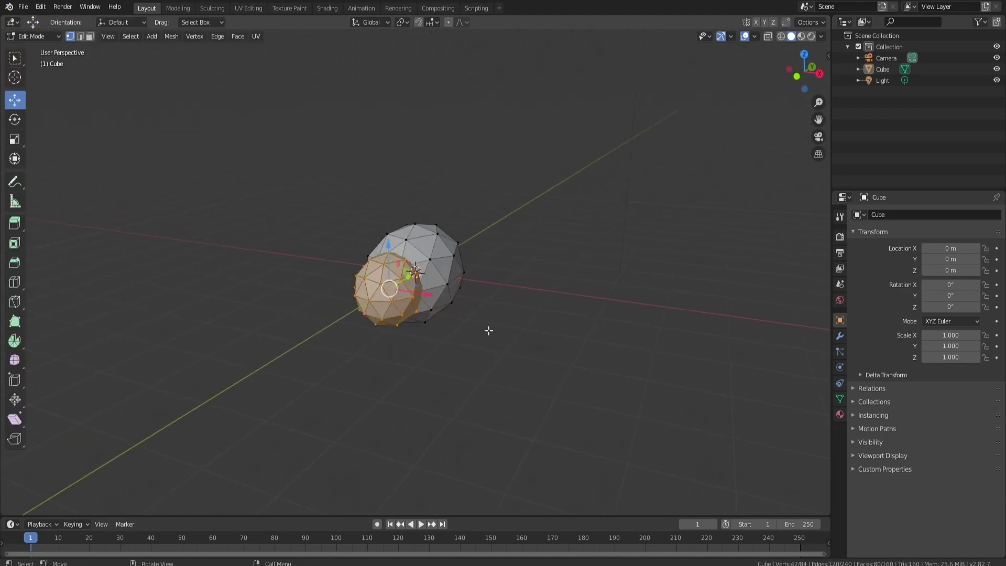
pyautogui.press('Tab')
pyautogui.hotkey('shift', 'a')
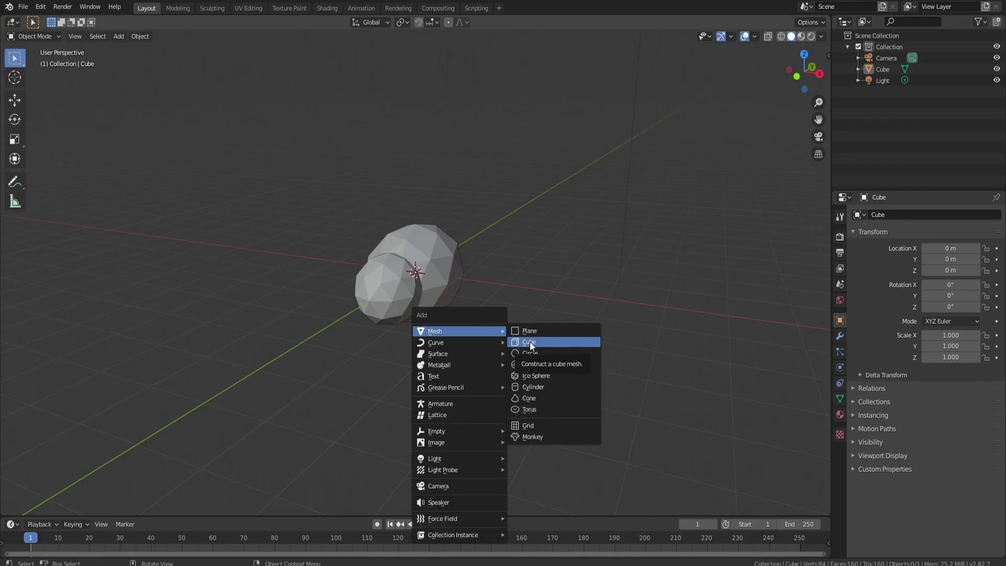
# - Add a cylinder, scale it to about a fifth, and switch to front view
pyautogui.click(537, 386)
pyautogui.scroll(-2, 427, 254)
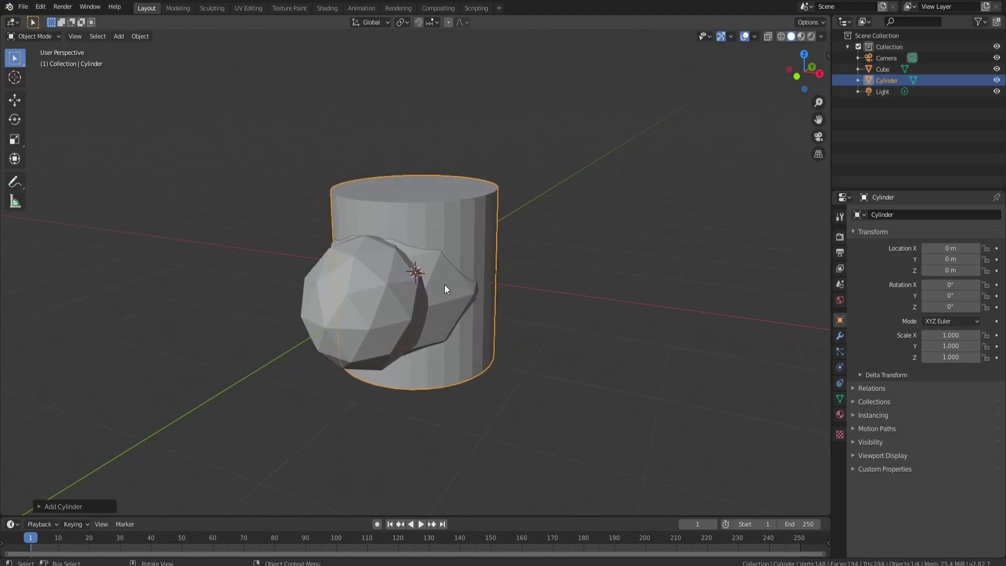
pyautogui.scroll(4, 447, 288)
pyautogui.press('s')
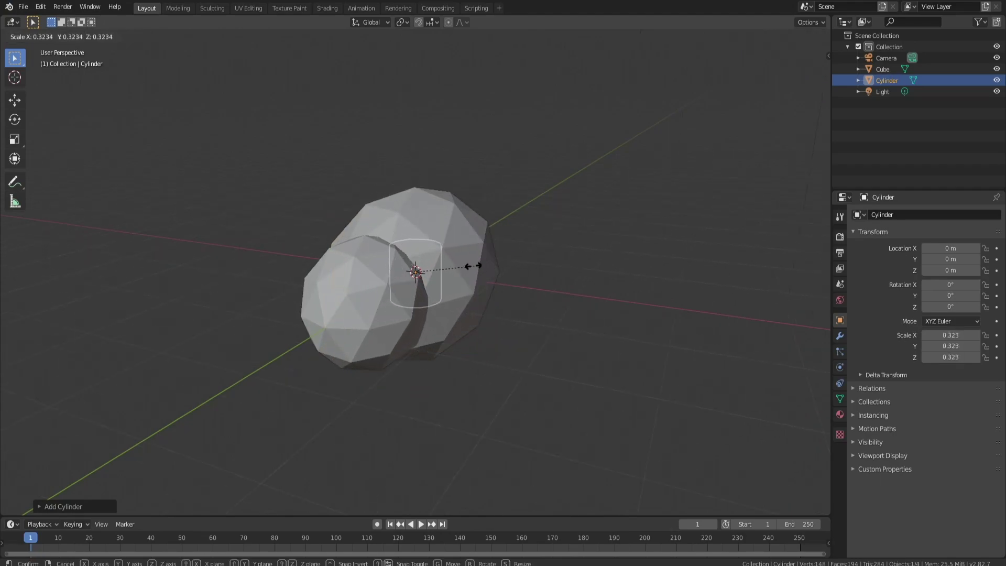
pyautogui.click(452, 267)
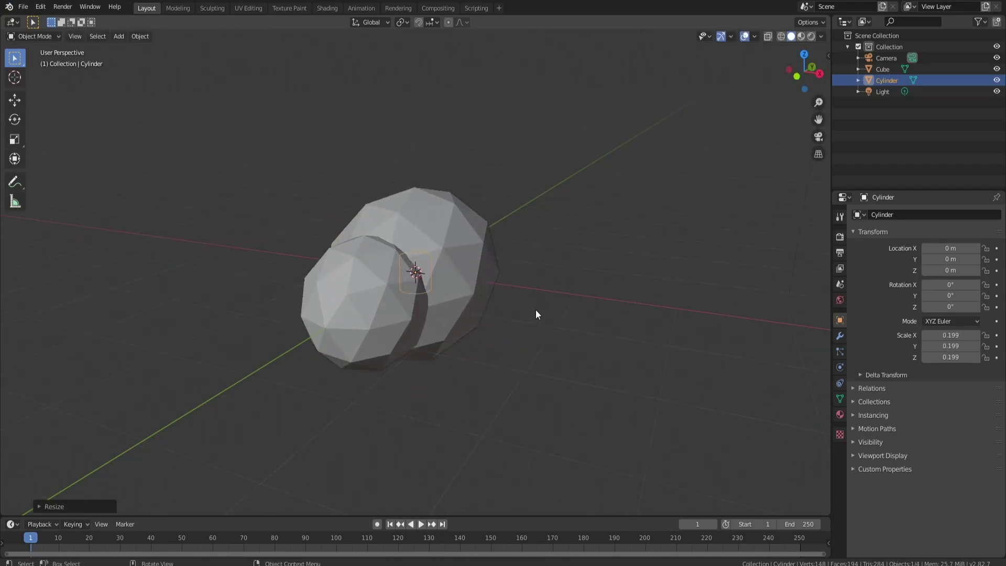
pyautogui.moveTo(536, 314); pyautogui.dragTo(478, 298, button='middle')
pyautogui.press('KP_1')
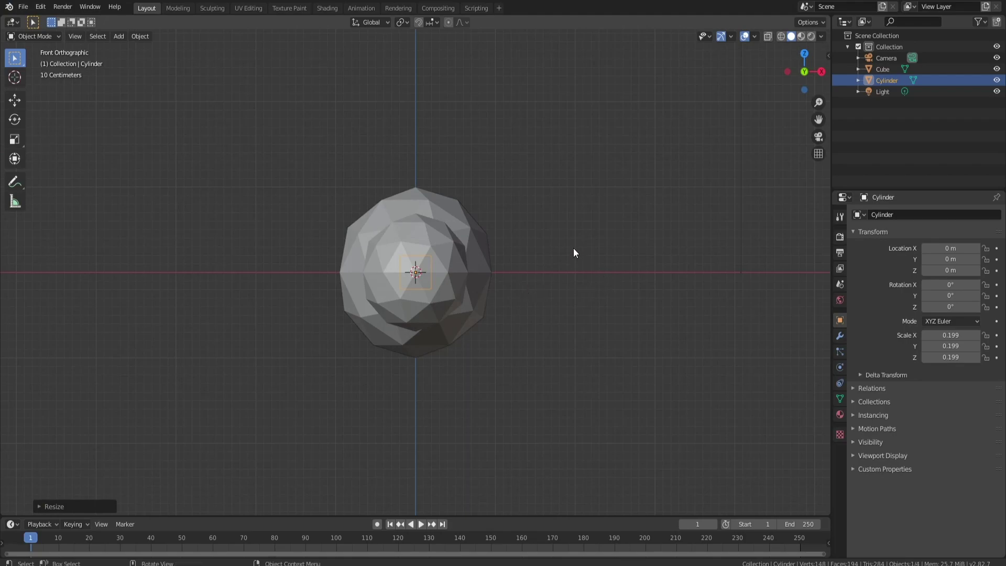
# - Tilt the cylinder 31.4°, shrink it to 0.109, and place it against the cloud's edge
pyautogui.press('r')
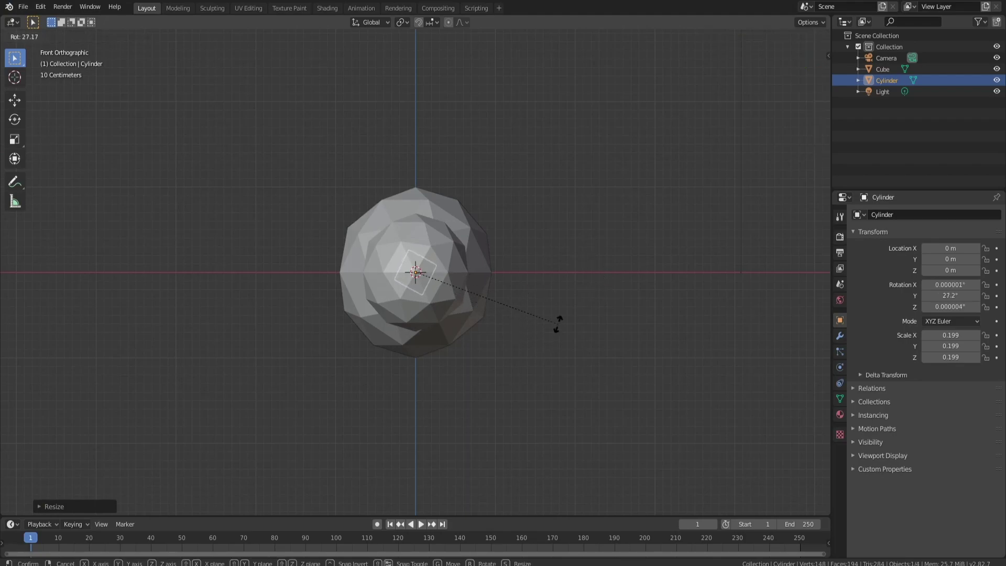
pyautogui.click(557, 334)
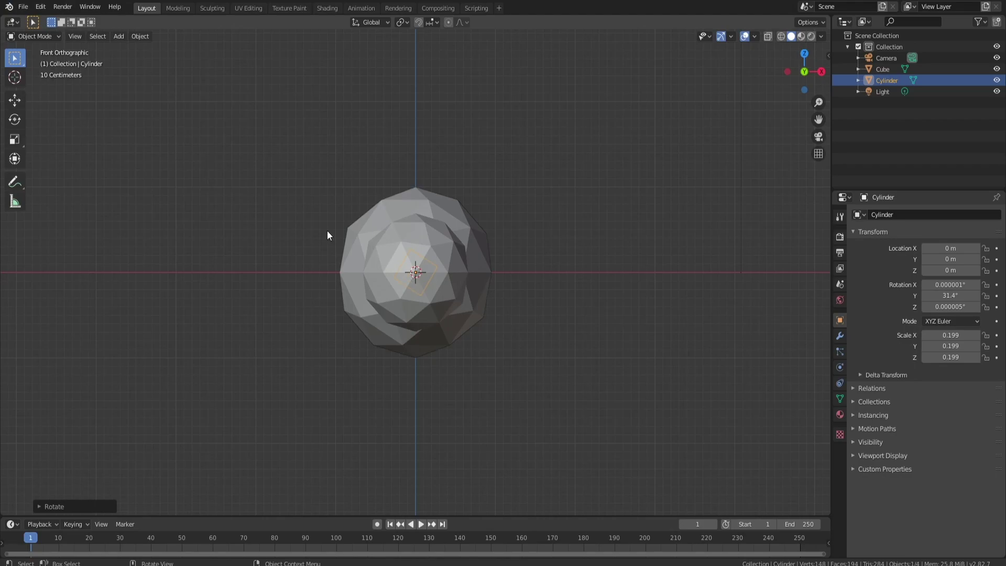
pyautogui.click(15, 99)
pyautogui.moveTo(457, 273); pyautogui.dragTo(559, 301)
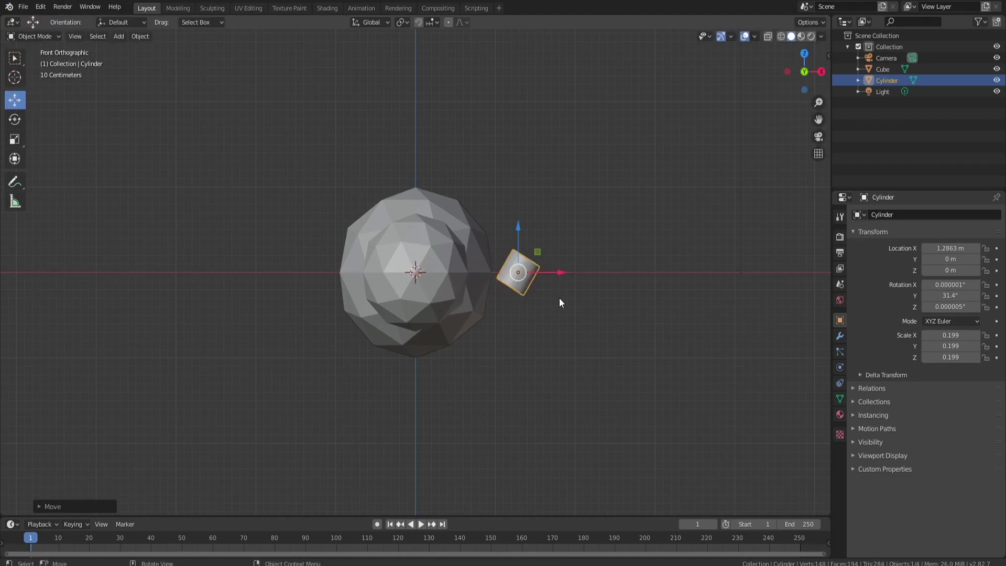
pyautogui.press('s')
pyautogui.click(564, 331)
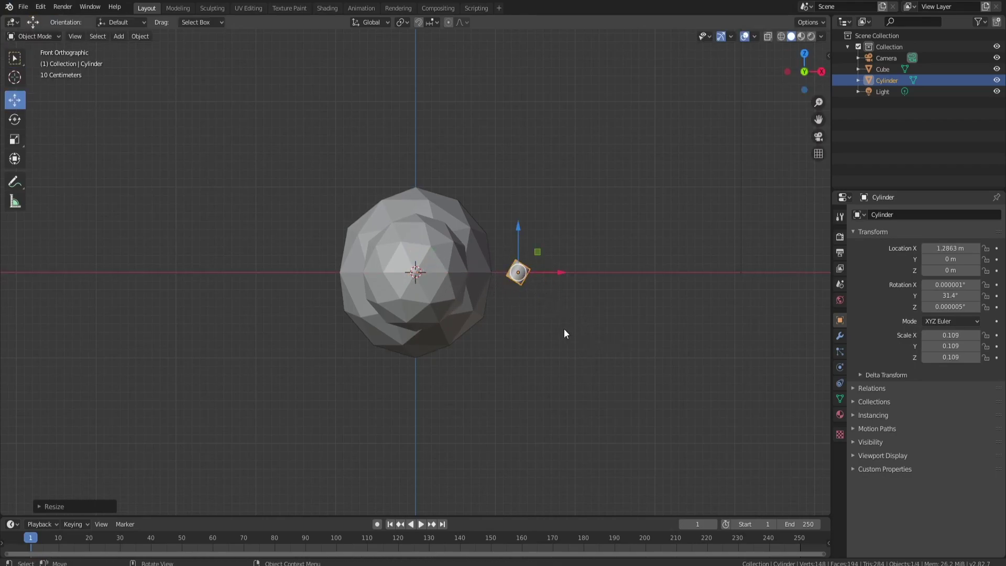
pyautogui.press('g')
pyautogui.click(513, 278)
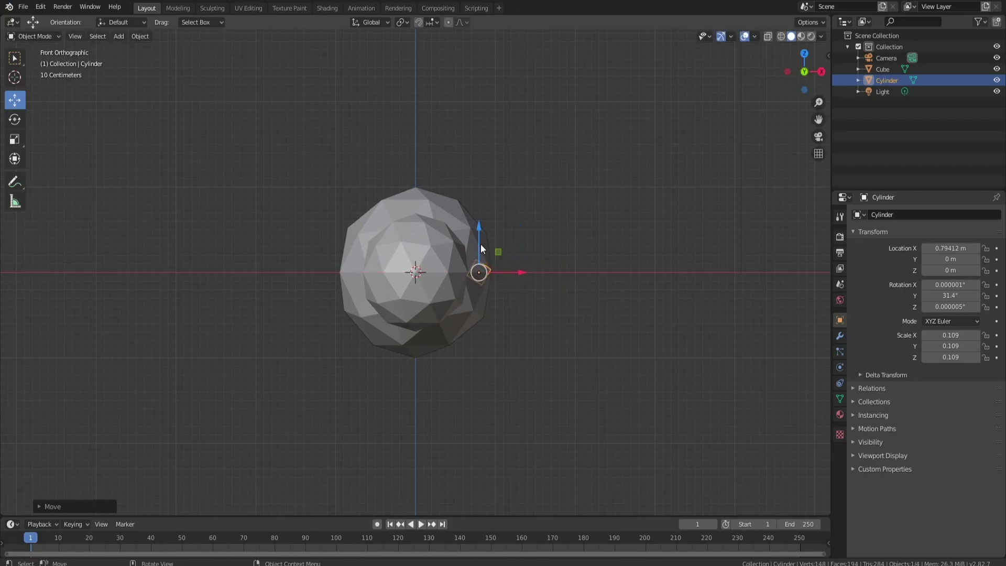
# - Cancel a vertical move, nudge the cylinder slightly lower, and view the cloud in perspective
pyautogui.press('g')
pyautogui.press('z')
pyautogui.rightClick(477, 187)
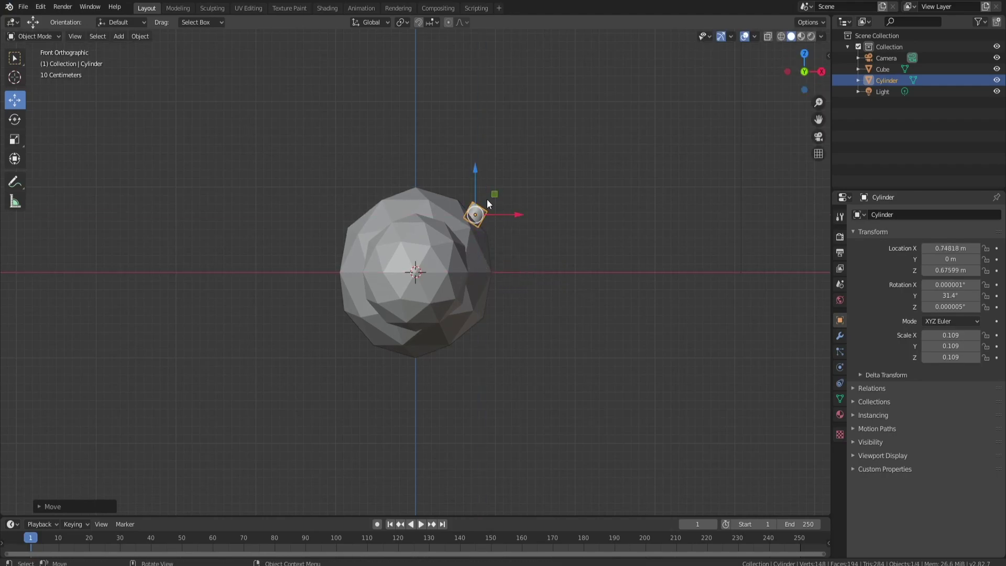
pyautogui.moveTo(474, 189); pyautogui.dragTo(474, 192)
pyautogui.moveTo(510, 217); pyautogui.dragTo(488, 231, button='middle')
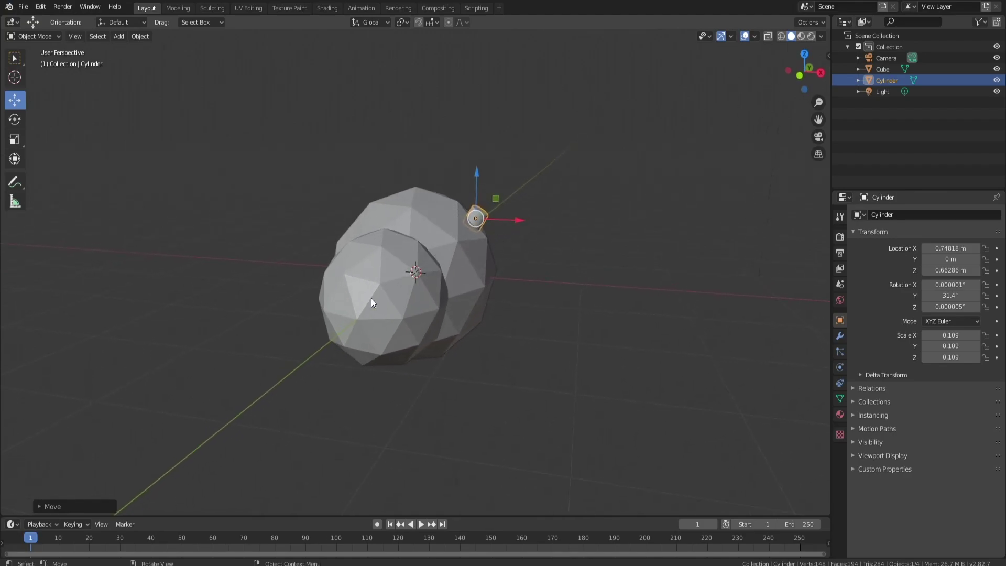
pyautogui.moveTo(495, 199); pyautogui.dragTo(499, 237, button='middle')
# - Delete the old cylinder and add a new eight-vertex cylinder
pyautogui.press('Delete')
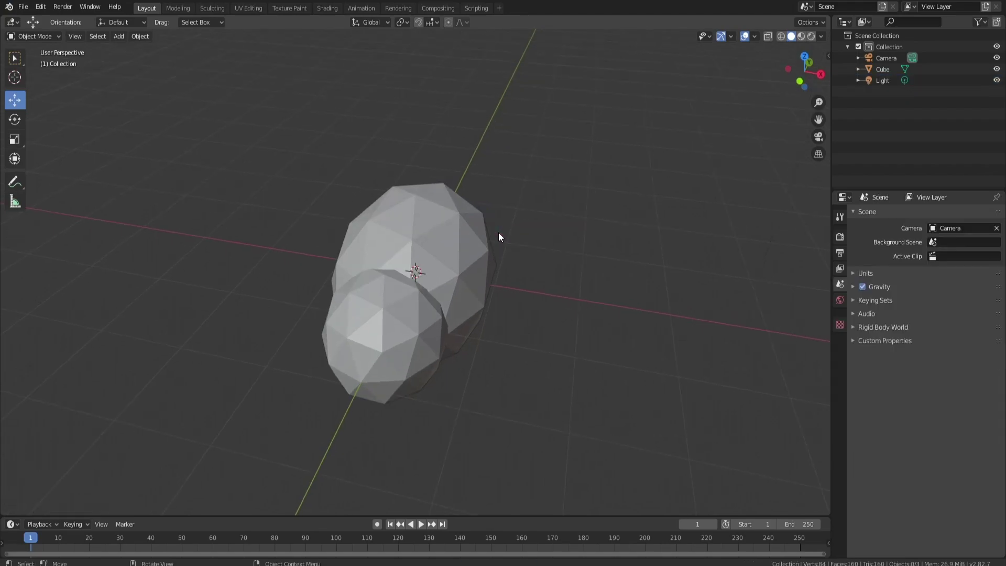
pyautogui.hotkey('shift', 'a')
pyautogui.click(549, 294)
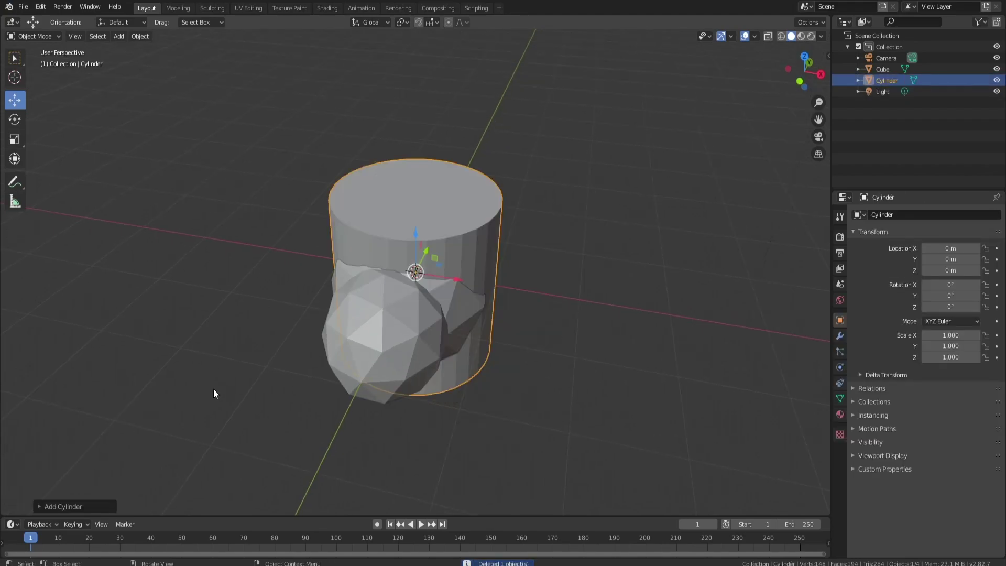
pyautogui.click(39, 506)
pyautogui.click(150, 371)
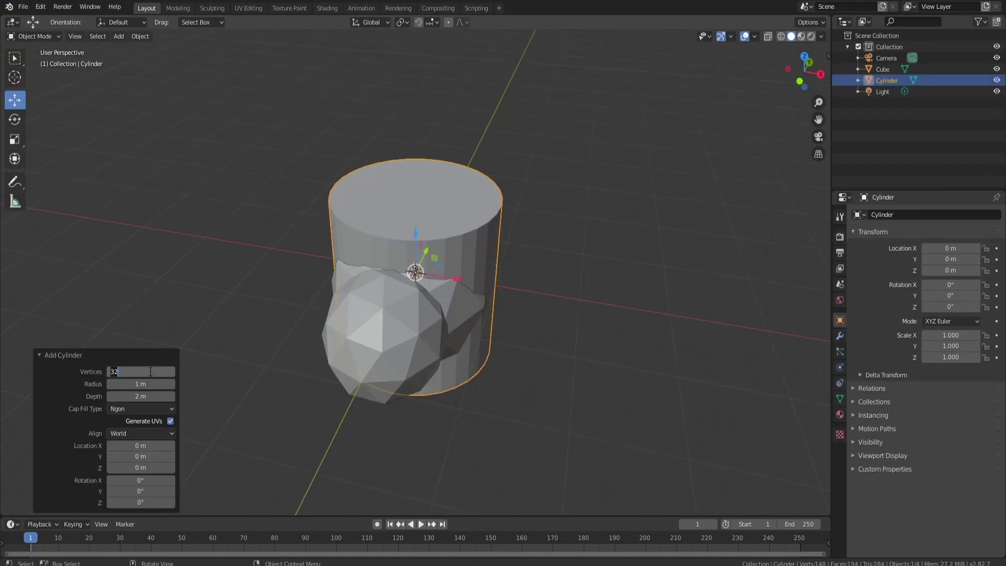
pyautogui.write('8')
pyautogui.press('Return')
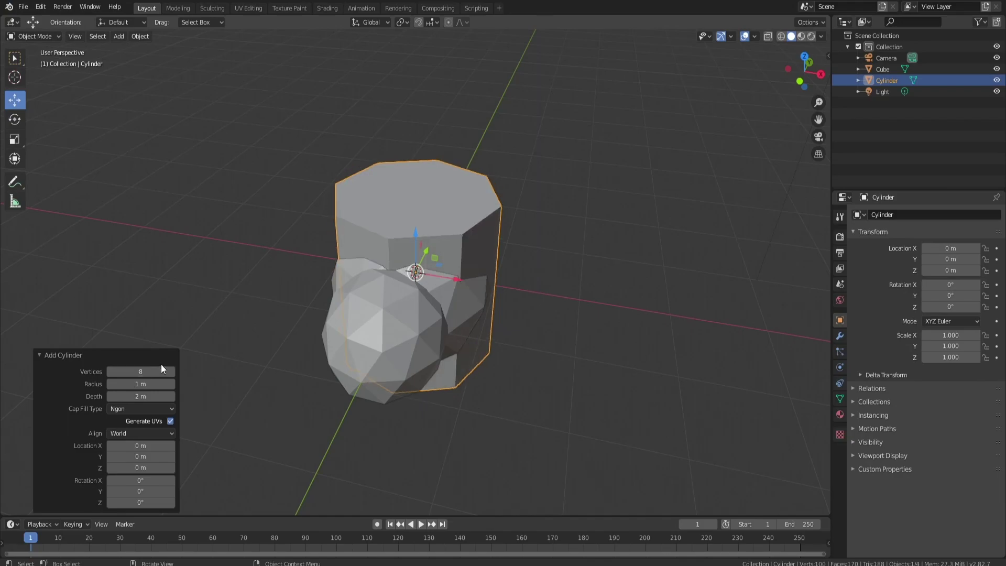
# - Shrink the new cylinder to scale 0.081 and view the model from the front
pyautogui.press('s')
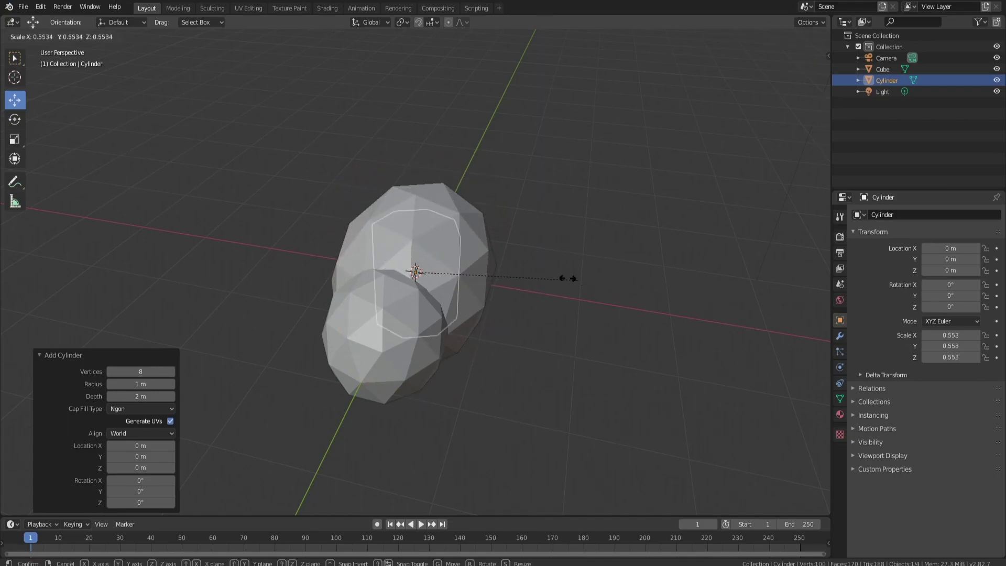
pyautogui.click(475, 273)
pyautogui.press('s')
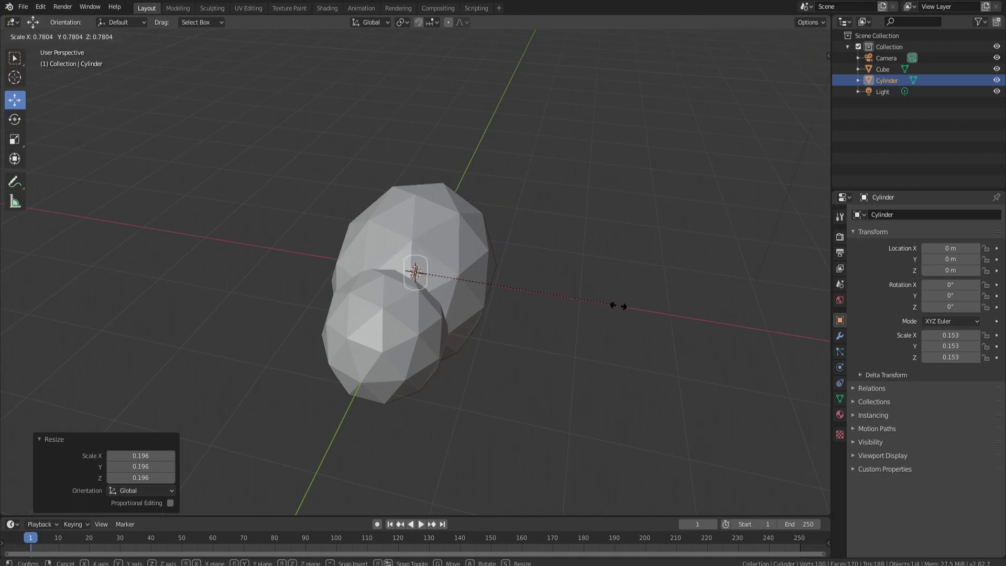
pyautogui.click(525, 289)
pyautogui.press('Left')
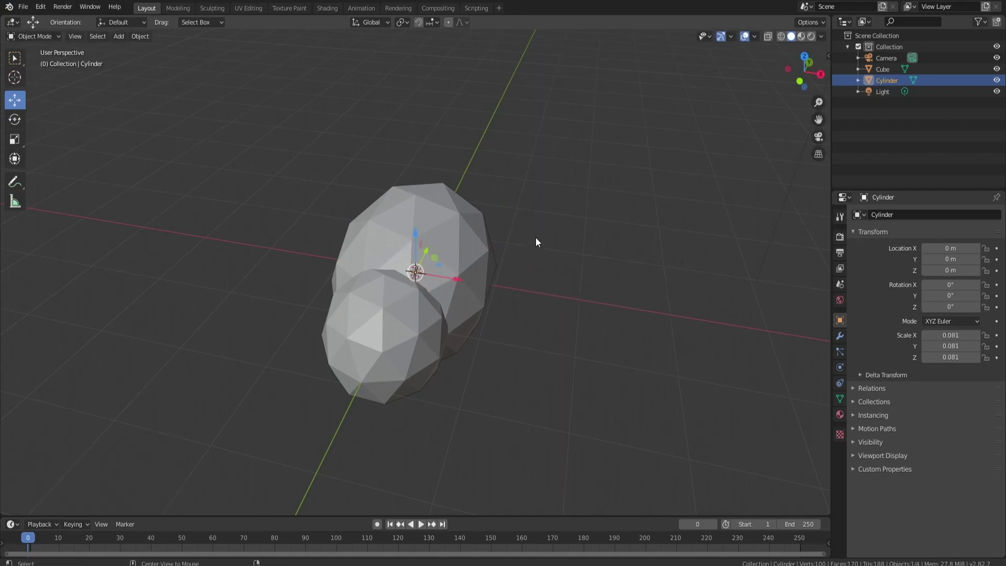
pyautogui.moveTo(542, 253)
pyautogui.keyDown('alt'); pyautogui.mouseDown(button='middle')
pyautogui.moveTo(476, 252)
pyautogui.moveTo(537, 242)
pyautogui.mouseUp(button='middle'); pyautogui.keyUp('alt')
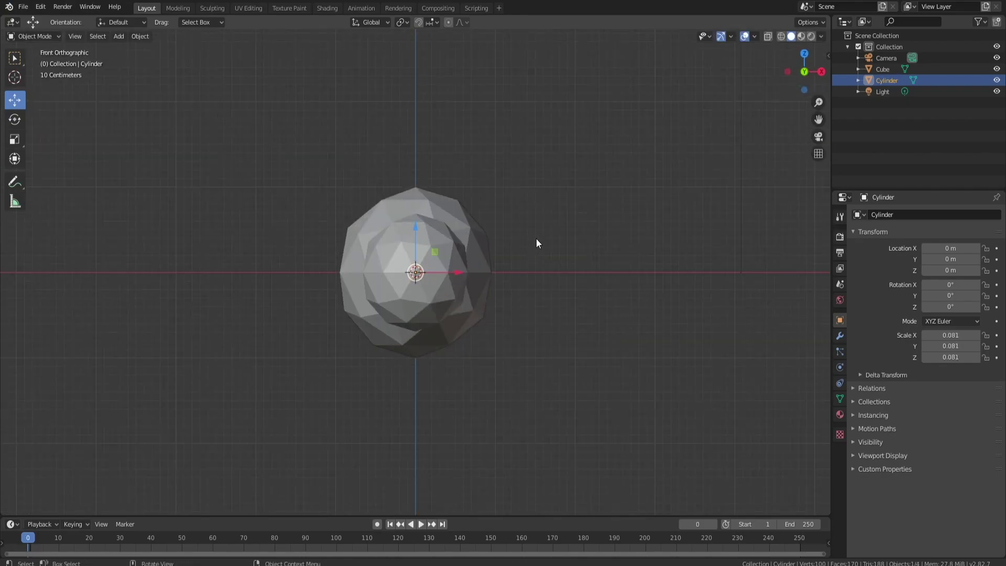
# - Tilt the cylinder 27.2°, move it to the cloud's upper right, and enter Edit Mode
pyautogui.press('r')
pyautogui.click(608, 313)
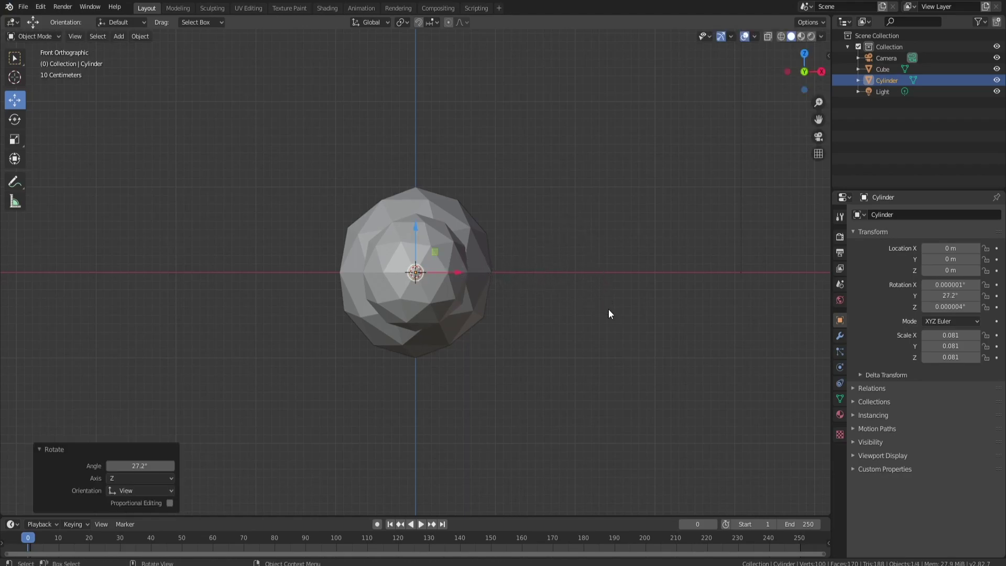
pyautogui.moveTo(418, 242)
pyautogui.mouseDown()
pyautogui.moveTo(417, 149)
pyautogui.moveTo(505, 179)
pyautogui.moveTo(481, 202)
pyautogui.moveTo(500, 223)
pyautogui.mouseUp()
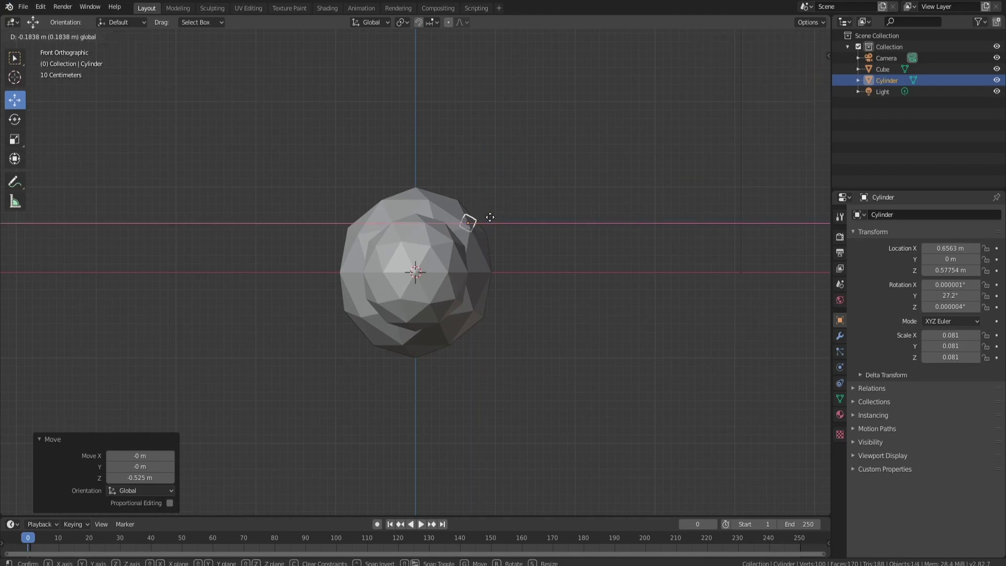
pyautogui.press('Tab')
pyautogui.moveTo(539, 195); pyautogui.dragTo(312, 189, button='middle')
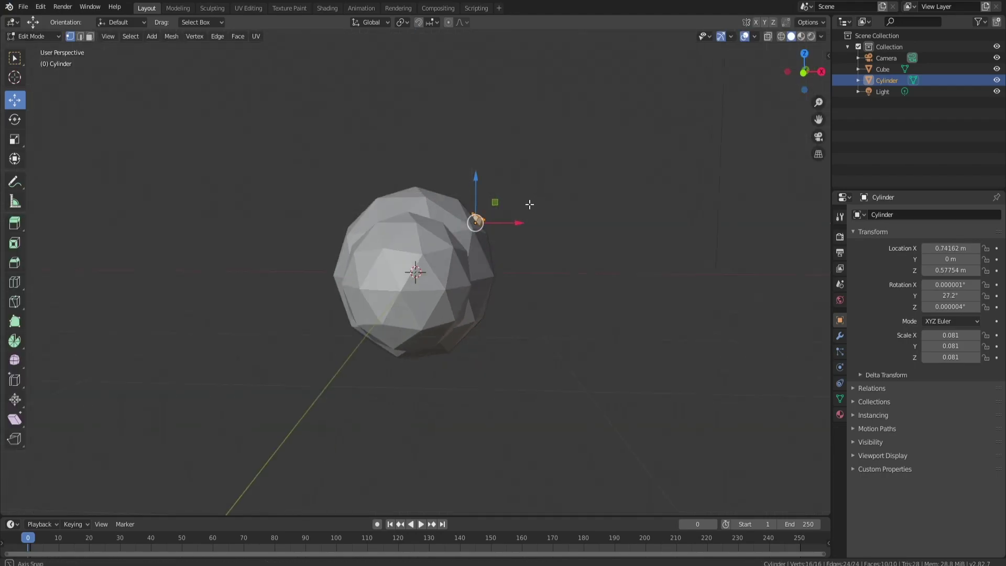
# - Select the cylinder's top cap face and extrude the first leg section
pyautogui.click(89, 36)
pyautogui.click(469, 235)
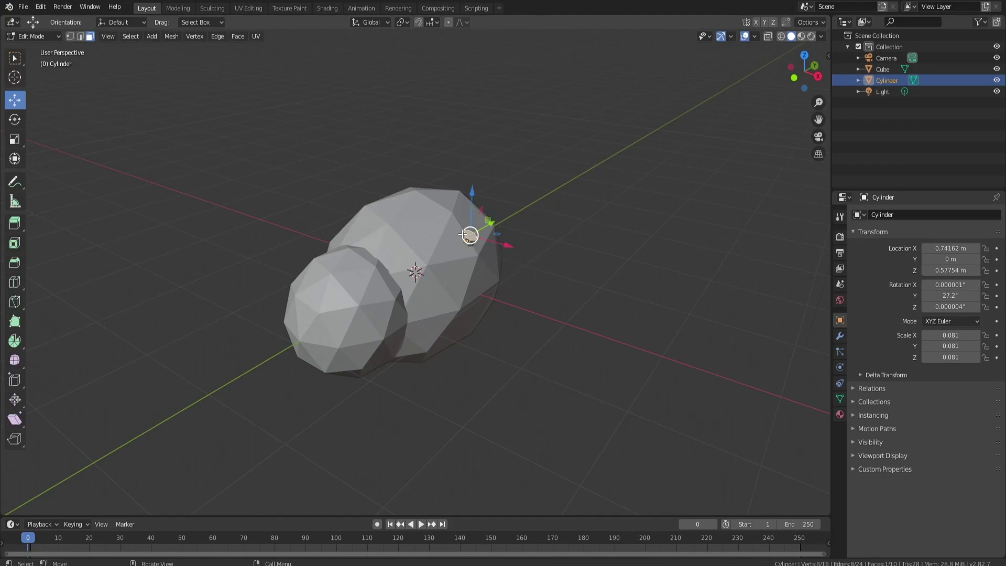
pyautogui.press('KP_1')
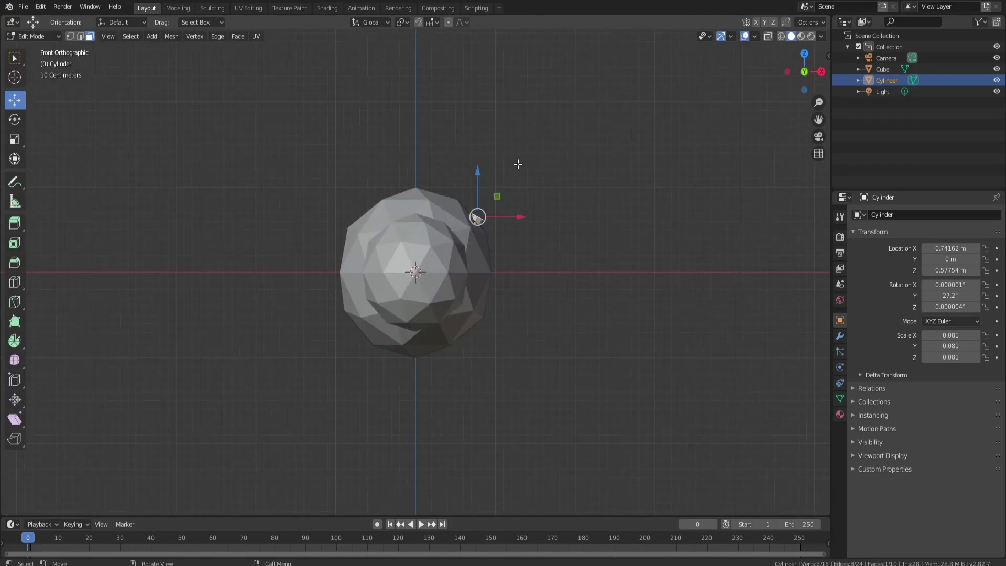
pyautogui.press('g')
pyautogui.press('Escape')
pyautogui.press('e')
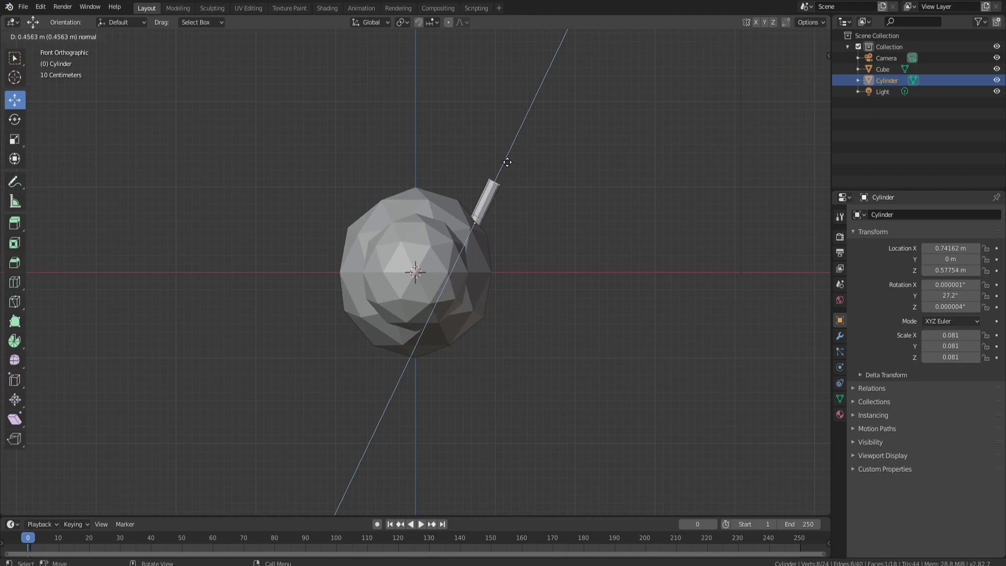
pyautogui.click(512, 154)
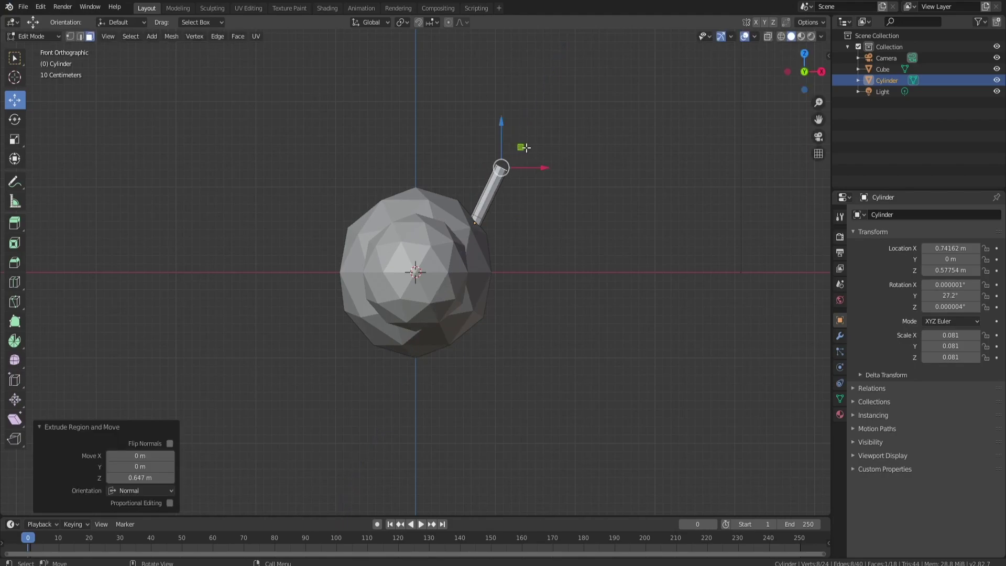
# - Extrude short leg sections, bending the tip 23.6° and then 41°
pyautogui.press('e')
pyautogui.click(562, 142)
pyautogui.press('r')
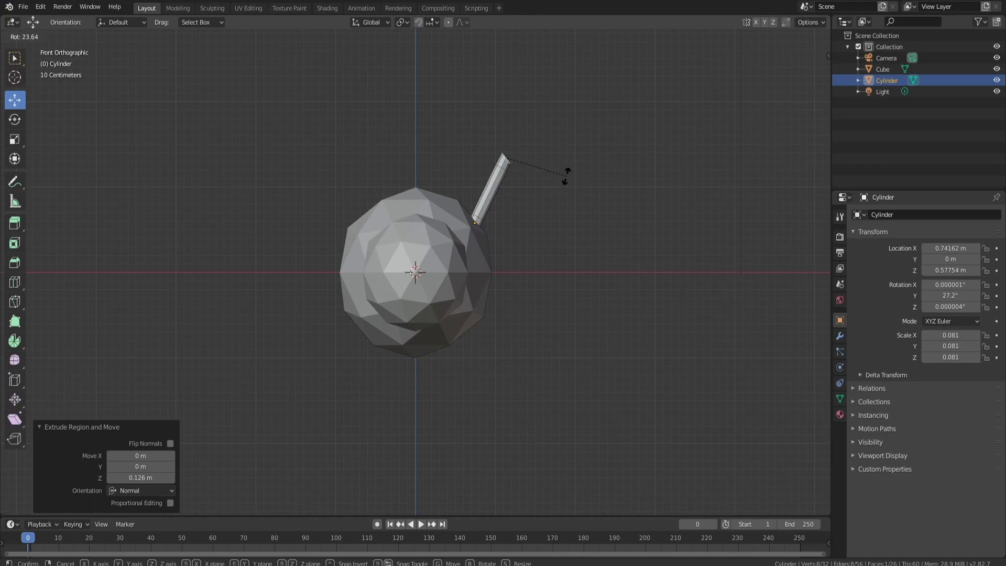
pyautogui.click(565, 174)
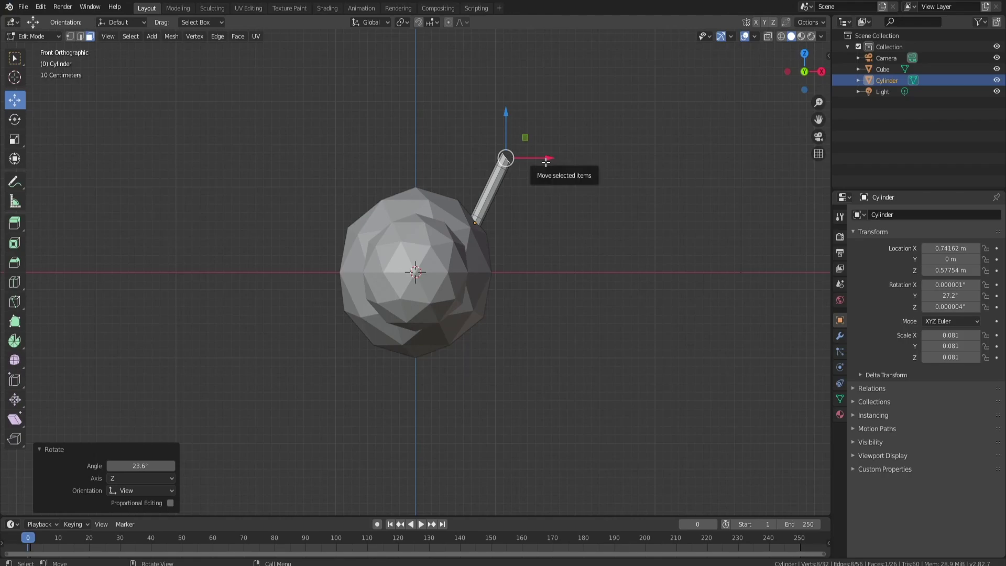
pyautogui.press('e')
pyautogui.click(555, 199)
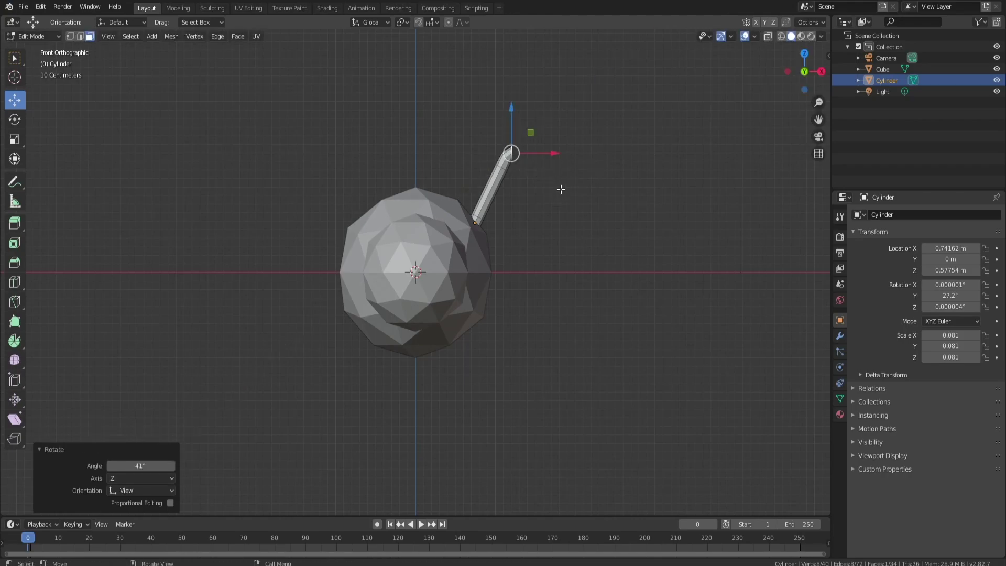
pyautogui.press('e')
pyautogui.click(568, 184)
# - Bend the tip again, extrude a section bent 20.4°, and shift it left along X
pyautogui.press('r')
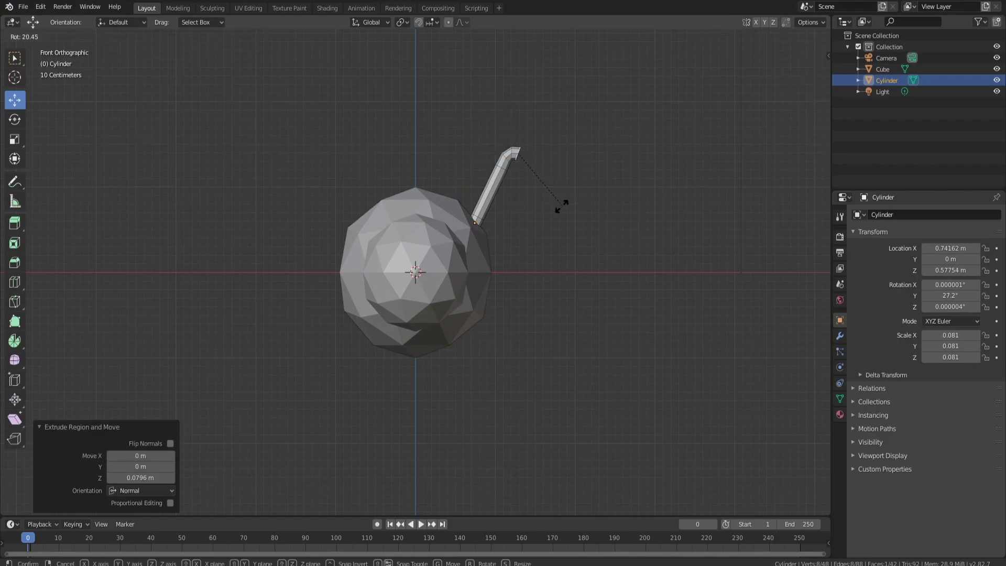
pyautogui.click(561, 205)
pyautogui.press('e')
pyautogui.click(569, 209)
pyautogui.press('r')
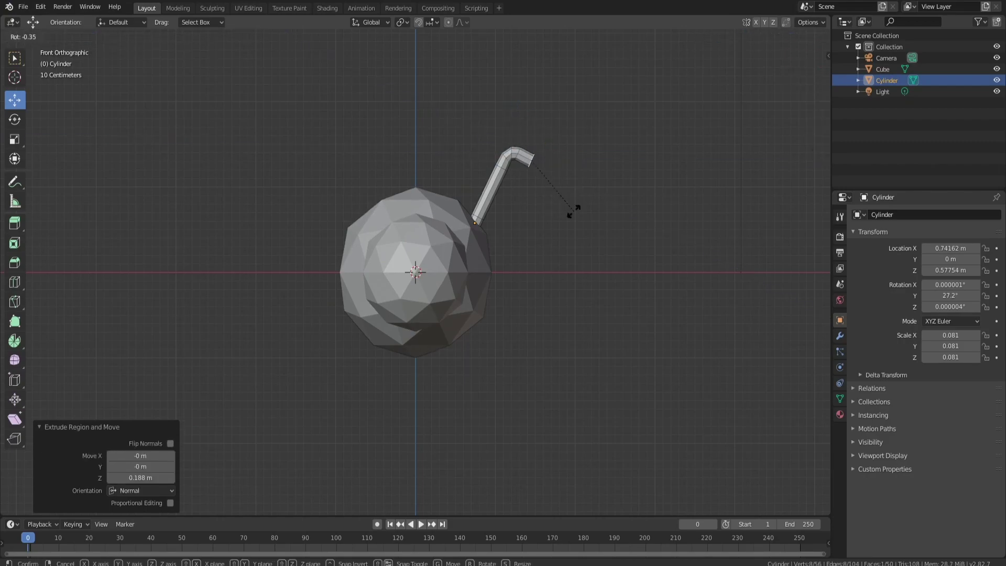
pyautogui.click(550, 161)
pyautogui.press('g')
pyautogui.press('x')
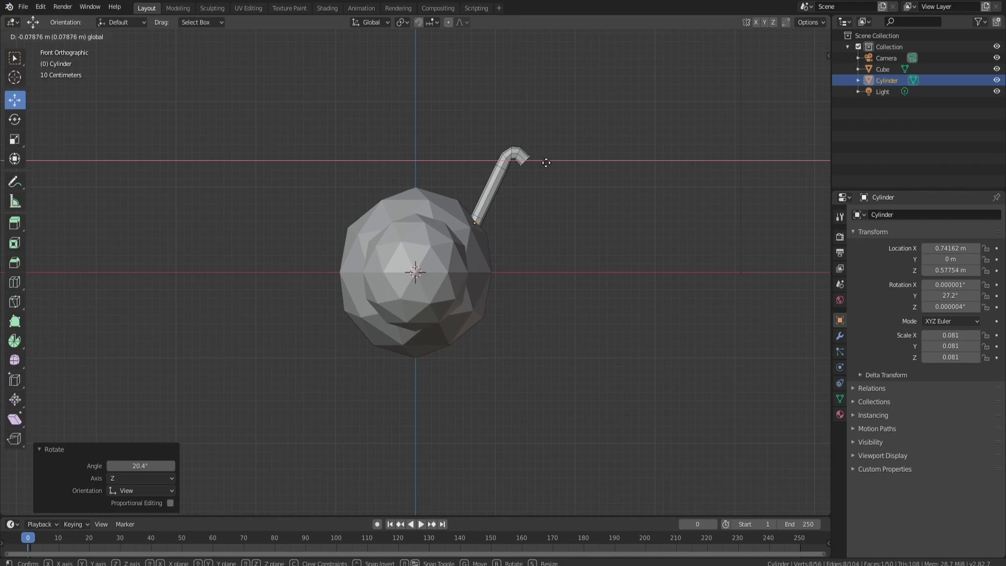
pyautogui.click(543, 164)
# - Extrude a long section down to the right, adjust and rotate its end, then exit Edit Mode
pyautogui.press('e')
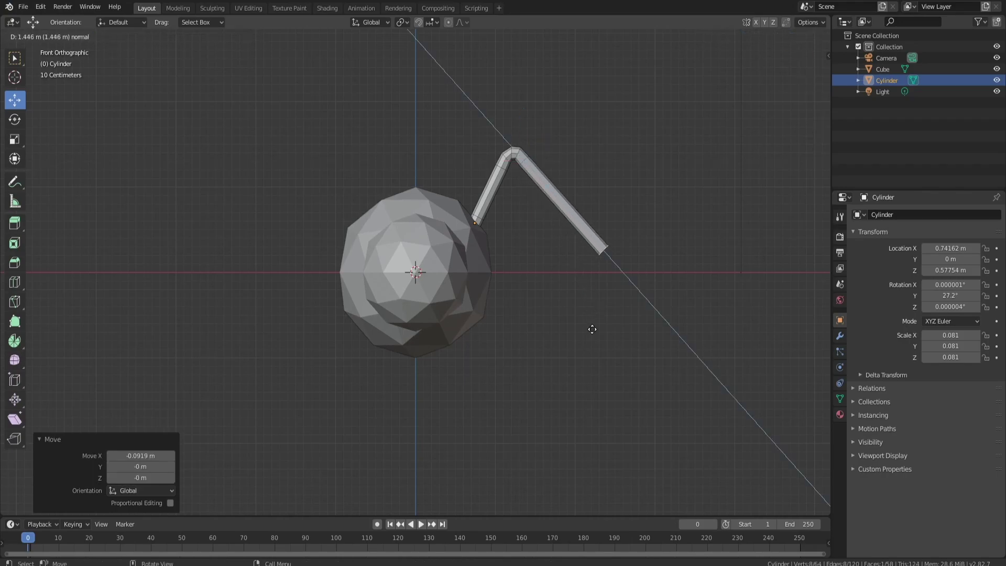
pyautogui.click(632, 392)
pyautogui.press('g')
pyautogui.press('x')
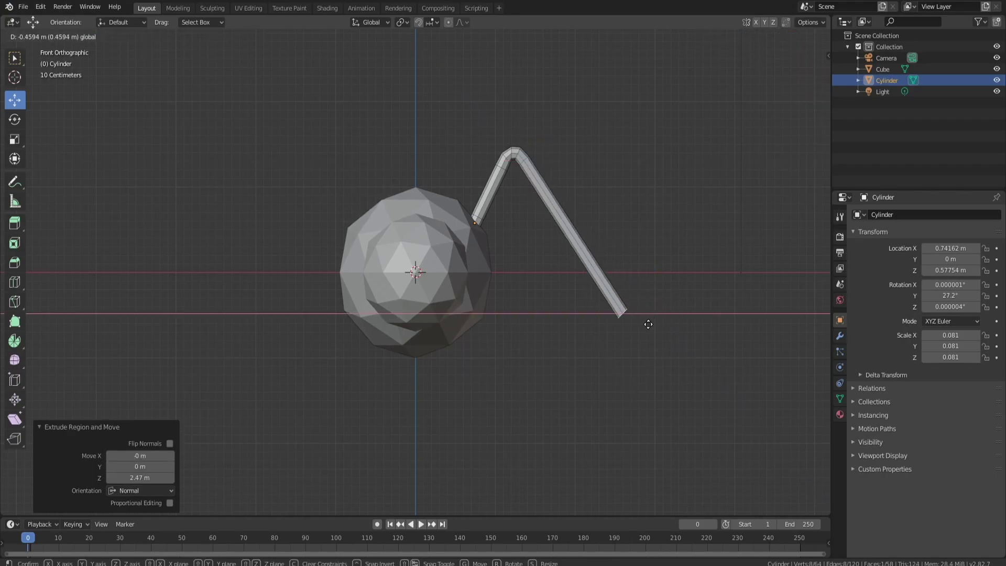
pyautogui.click(586, 317)
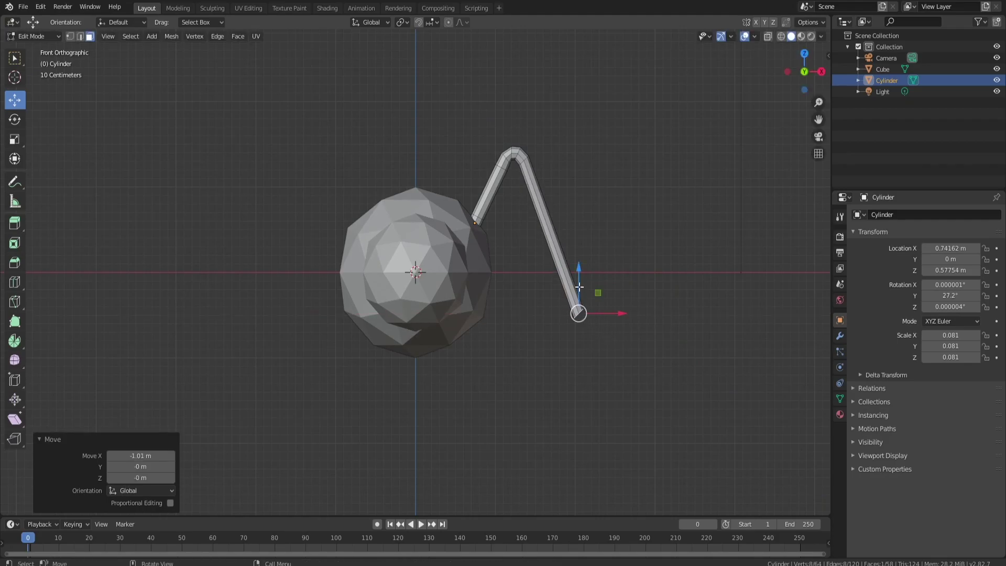
pyautogui.press('g')
pyautogui.press('z')
pyautogui.click(585, 330)
pyautogui.press('r')
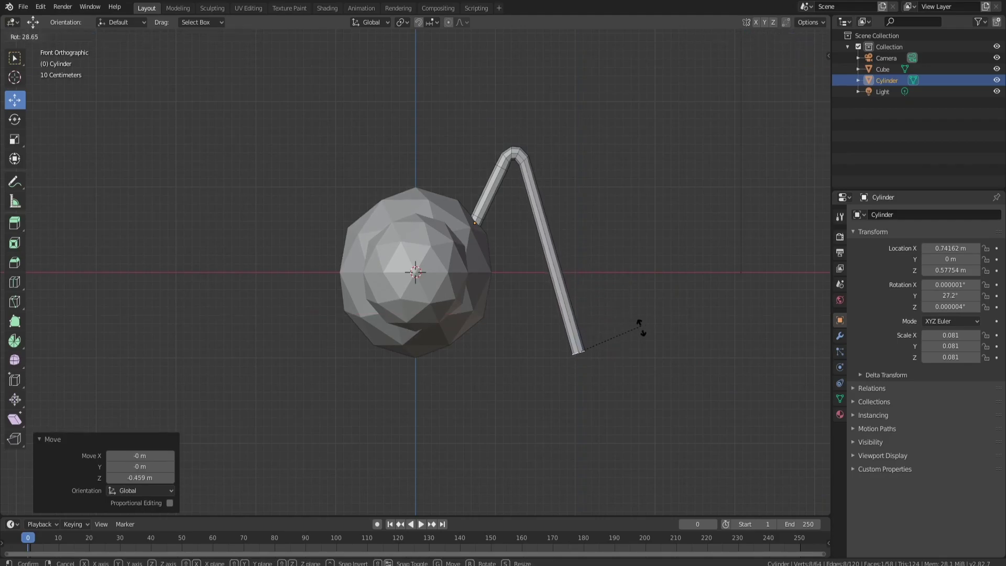
pyautogui.click(646, 344)
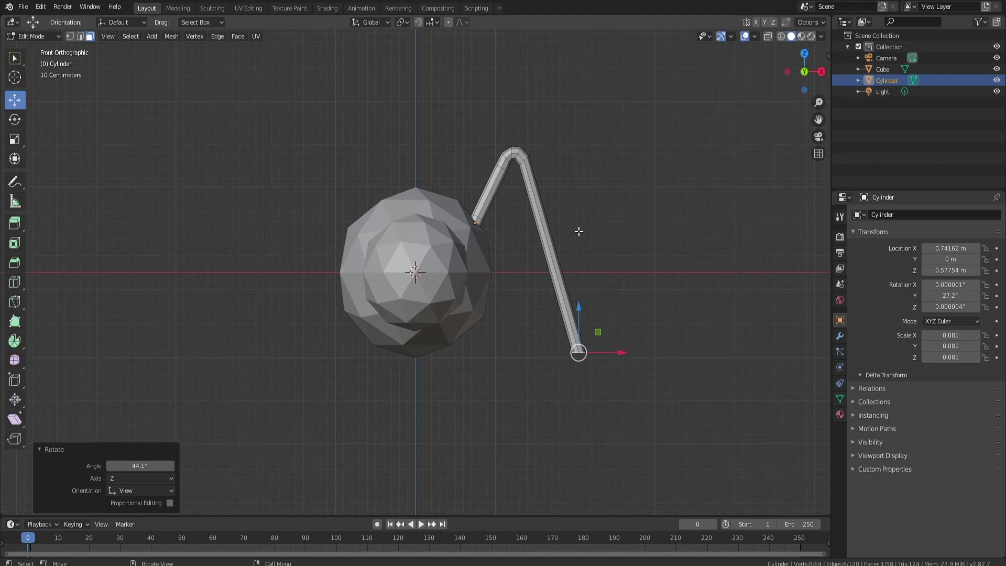
pyautogui.press('Tab')
pyautogui.moveTo(604, 208); pyautogui.dragTo(405, 267, button='middle')
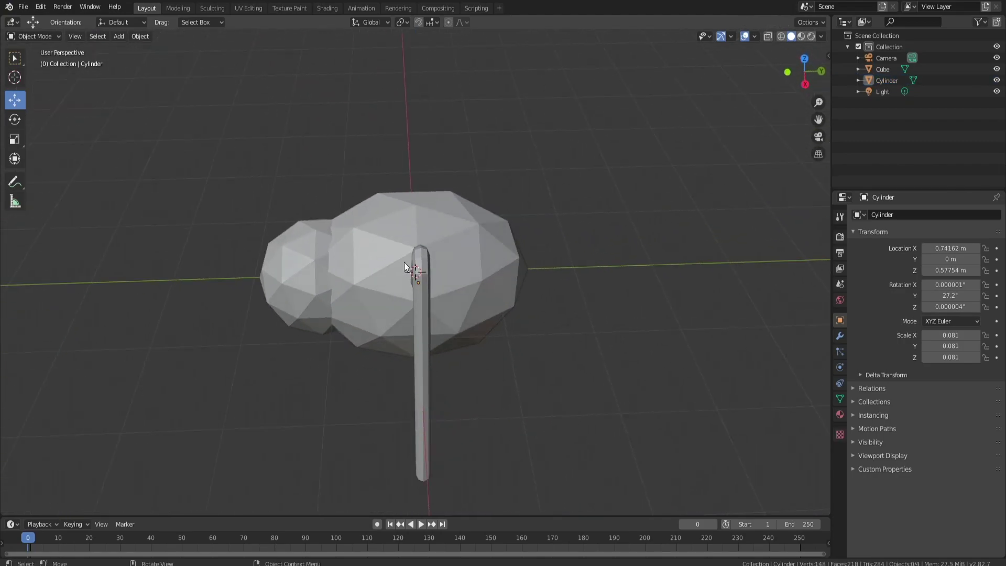
# - Move the leg along Y to one side and place a first copy beside it
pyautogui.click(419, 271)
pyautogui.press('g')
pyautogui.press('y')
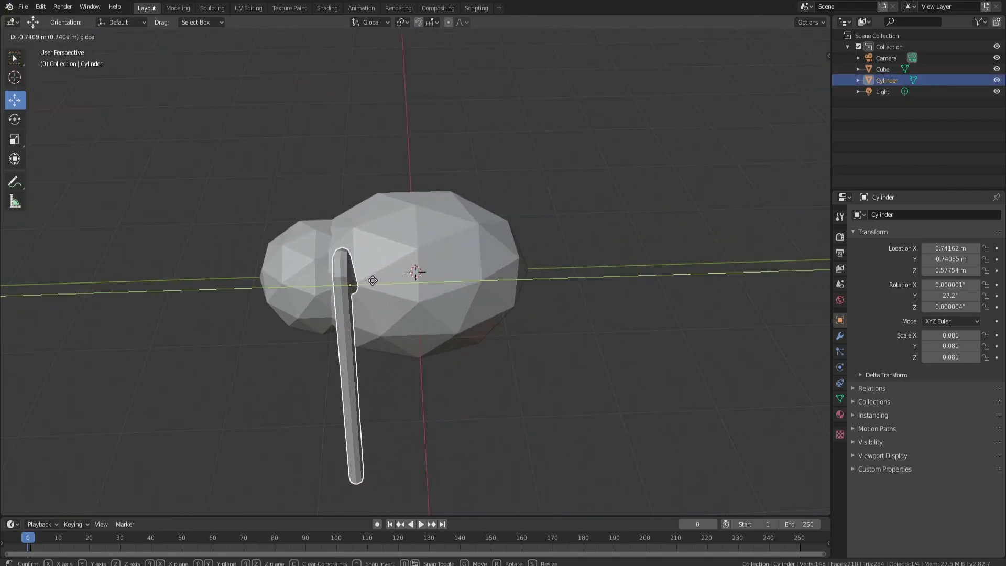
pyautogui.click(366, 281)
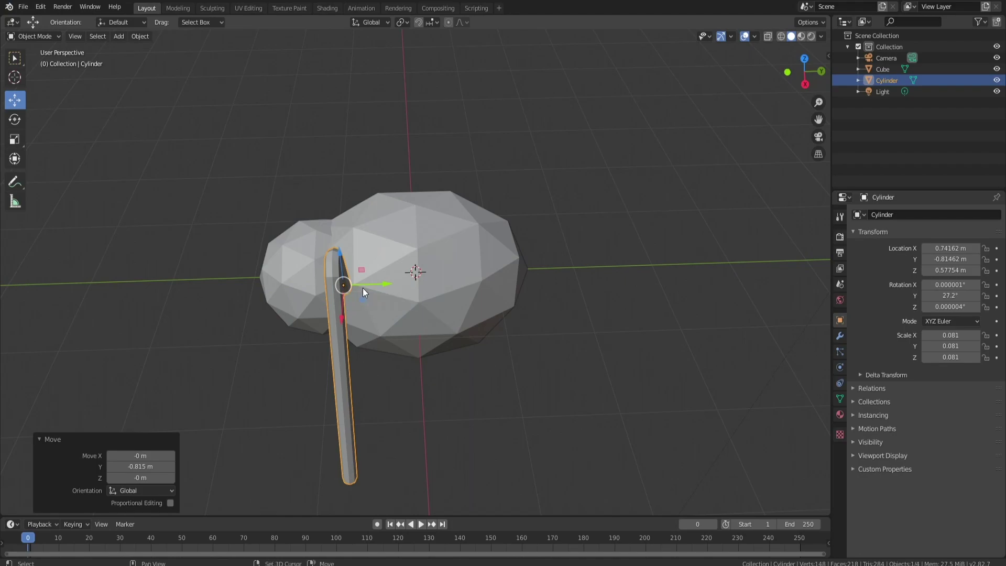
pyautogui.hotkey('shift', 'd')
pyautogui.press('Escape')
pyautogui.press('g')
pyautogui.press('y')
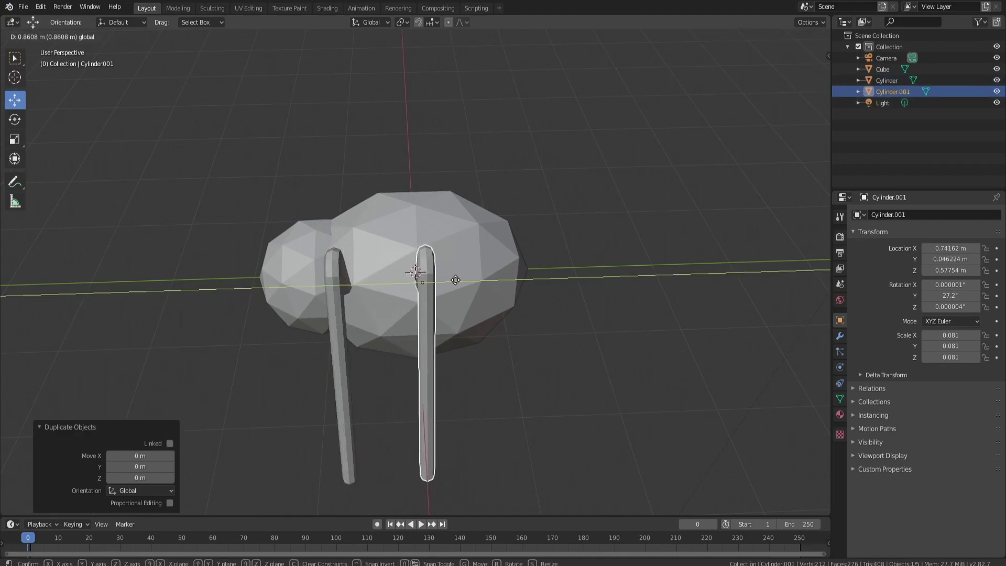
pyautogui.click(455, 279)
# - Duplicate the leg again and place the third leg along the body on Y
pyautogui.hotkey('shift', 'd')
pyautogui.press('Escape')
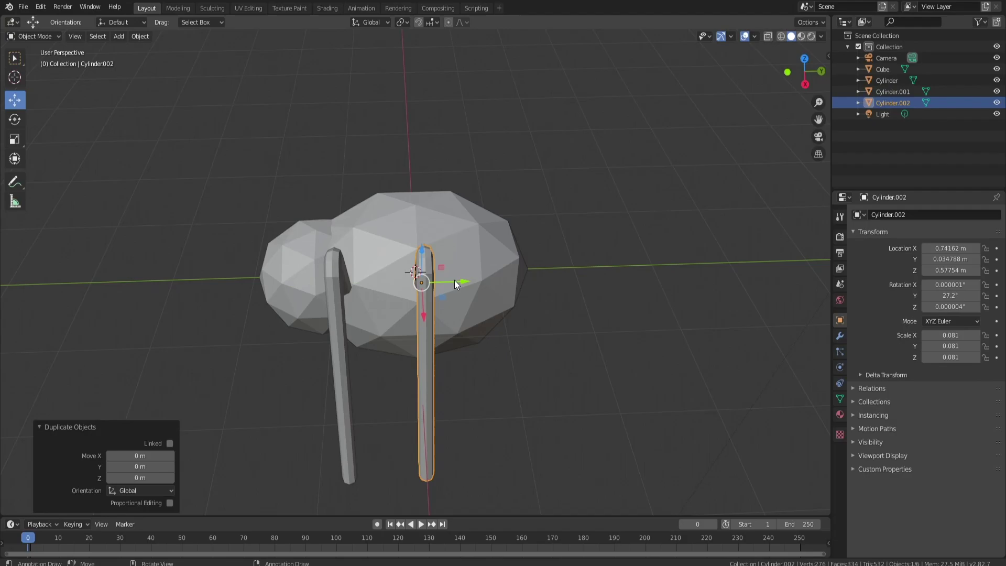
pyautogui.press('g')
pyautogui.press('y')
pyautogui.click(522, 288)
pyautogui.moveTo(522, 288)
pyautogui.mouseDown(button='middle')
pyautogui.moveTo(404, 285)
pyautogui.moveTo(329, 181)
pyautogui.mouseUp(button='middle')
# - Shift two legs along X, then duplicate all three legs in place
pyautogui.keyDown('shift'); pyautogui.click(353, 174); pyautogui.keyUp('shift')
pyautogui.press('g')
pyautogui.press('x')
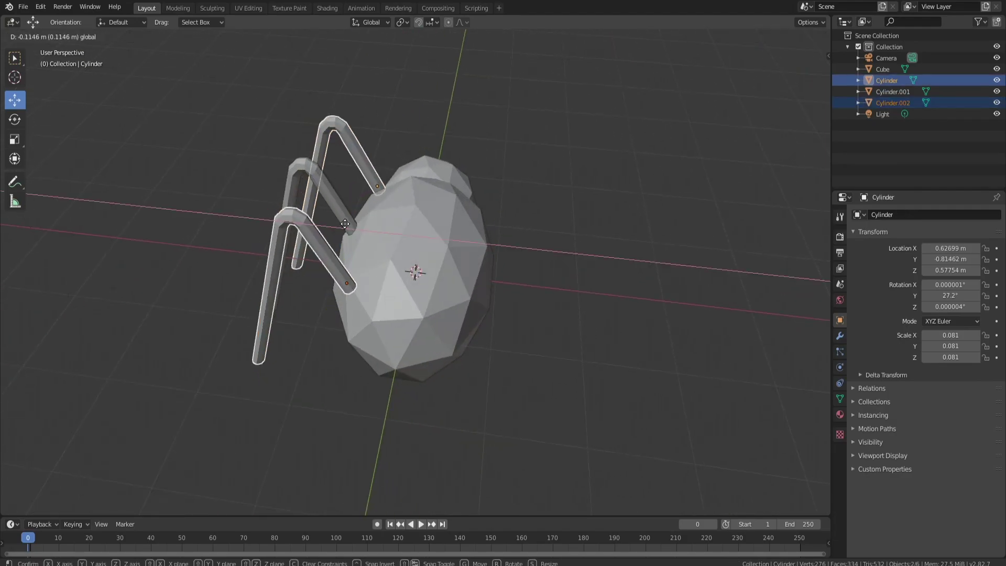
pyautogui.click(330, 226)
pyautogui.moveTo(330, 227)
pyautogui.mouseDown(button='middle')
pyautogui.moveTo(491, 207)
pyautogui.moveTo(471, 184)
pyautogui.moveTo(431, 185)
pyautogui.moveTo(300, 233)
pyautogui.moveTo(448, 150)
pyautogui.moveTo(501, 141)
pyautogui.moveTo(458, 137)
pyautogui.moveTo(487, 146)
pyautogui.moveTo(482, 228)
pyautogui.moveTo(487, 204)
pyautogui.mouseUp(button='middle')
pyautogui.keyDown('shift'); pyautogui.click(477, 136); pyautogui.keyUp('shift')
pyautogui.hotkey('shift', 'd')
pyautogui.rightClick(493, 151)
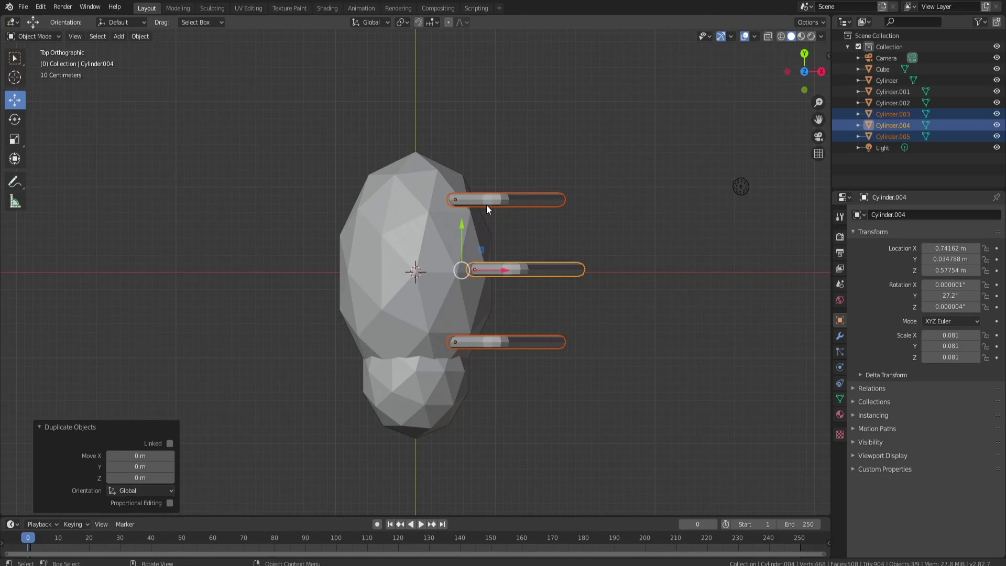
pyautogui.write('r90')
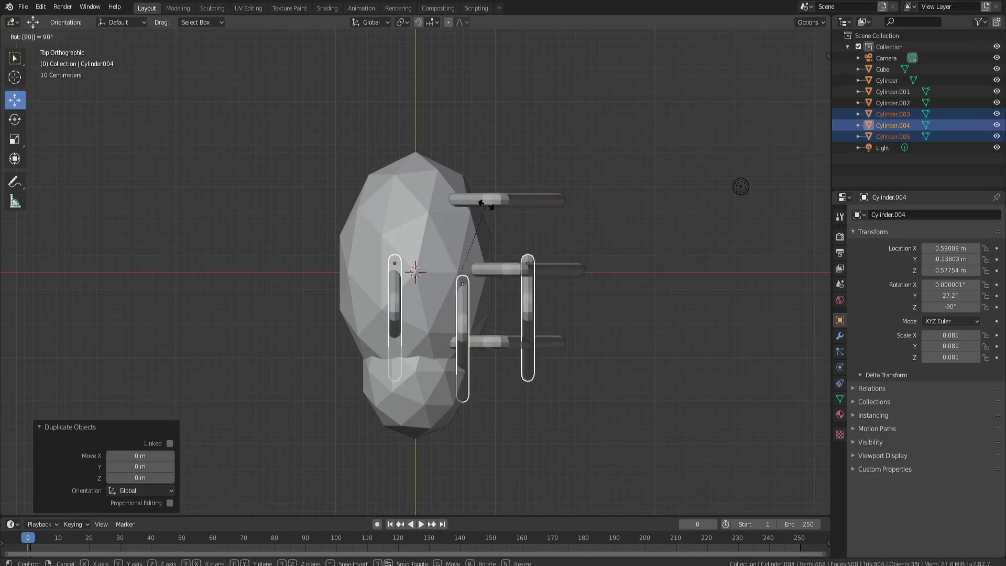
# - Rotate the copied legs 180°, move them along X to the body's opposite side, and deselect
pyautogui.rightClick(485, 204)
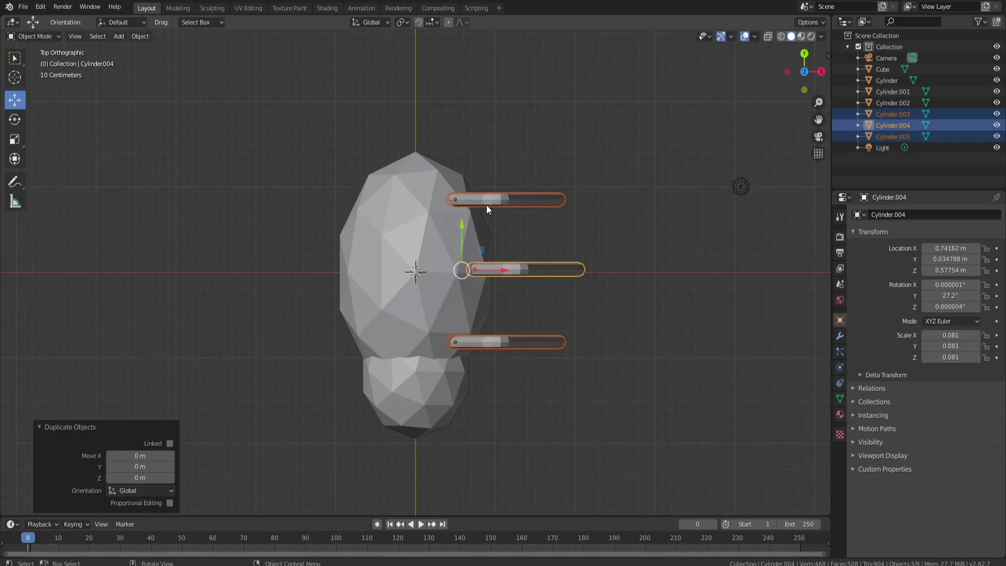
pyautogui.write('r180')
pyautogui.press('Return')
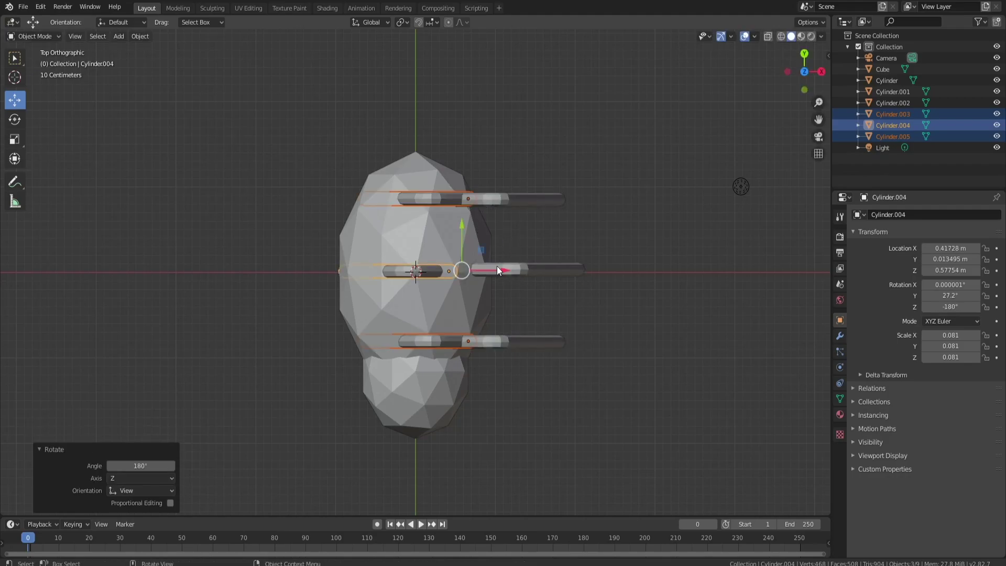
pyautogui.moveTo(496, 269); pyautogui.dragTo(408, 272)
pyautogui.moveTo(409, 271)
pyautogui.mouseDown(button='middle')
pyautogui.moveTo(444, 197)
pyautogui.moveTo(442, 173)
pyautogui.mouseUp(button='middle')
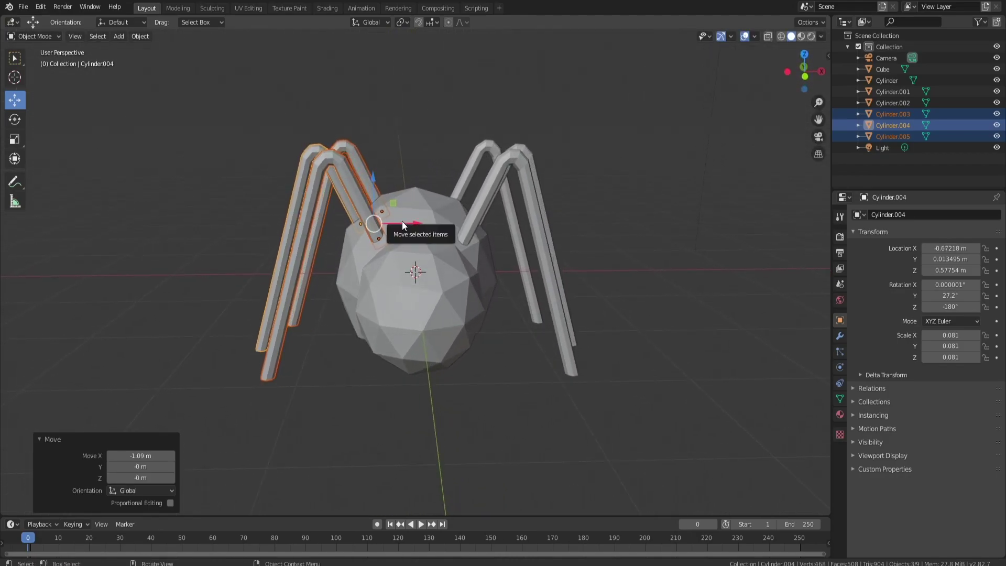
pyautogui.moveTo(402, 221)
pyautogui.mouseDown()
pyautogui.moveTo(391, 220)
pyautogui.moveTo(401, 220)
pyautogui.mouseUp()
pyautogui.click(443, 120)
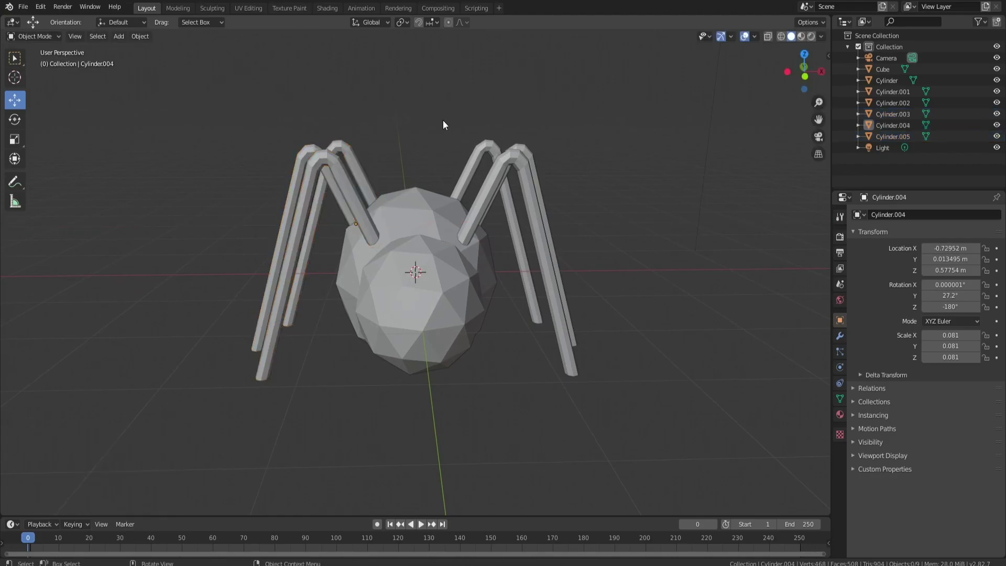
pyautogui.moveTo(443, 120)
pyautogui.mouseDown(button='middle')
pyautogui.moveTo(527, 205)
pyautogui.moveTo(438, 213)
pyautogui.moveTo(422, 185)
pyautogui.moveTo(409, 197)
pyautogui.moveTo(381, 192)
pyautogui.moveTo(491, 210)
pyautogui.moveTo(544, 197)
pyautogui.mouseUp(button='middle')
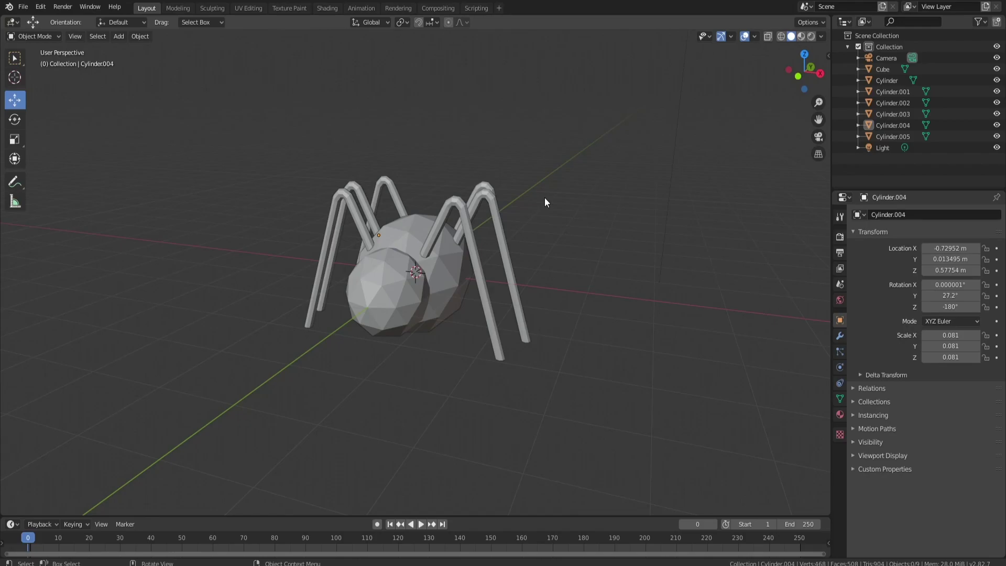
pyautogui.moveTo(471, 290)
pyautogui.mouseDown(button='middle')
pyautogui.moveTo(427, 305)
pyautogui.moveTo(497, 251)
pyautogui.moveTo(515, 261)
pyautogui.moveTo(497, 287)
pyautogui.mouseUp(button='middle')
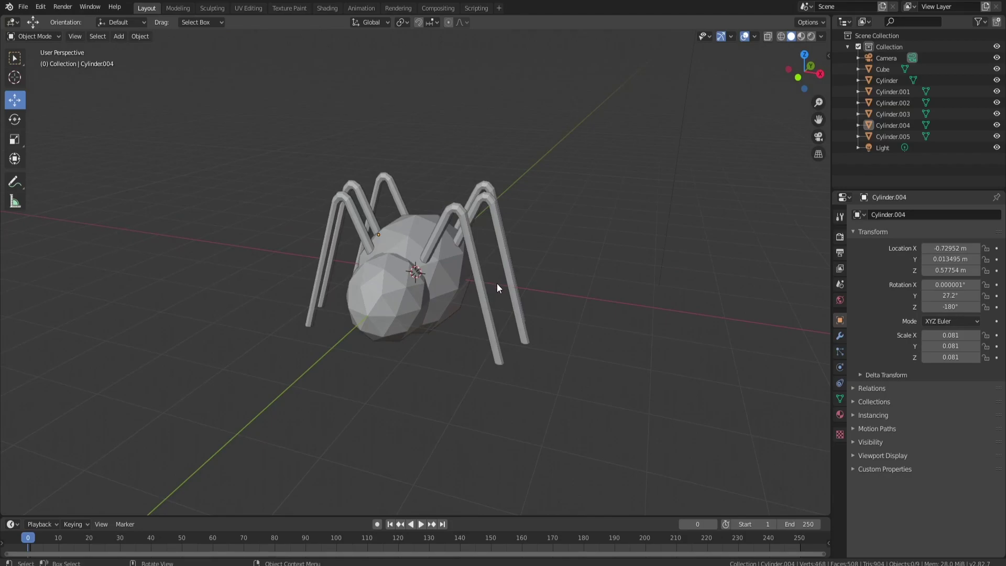
# - Delete five of the spider's legs, leaving one
pyautogui.click(489, 213)
pyautogui.moveTo(495, 200); pyautogui.dragTo(488, 220, button='middle')
pyautogui.keyDown('shift'); pyautogui.click(498, 197); pyautogui.keyUp('shift')
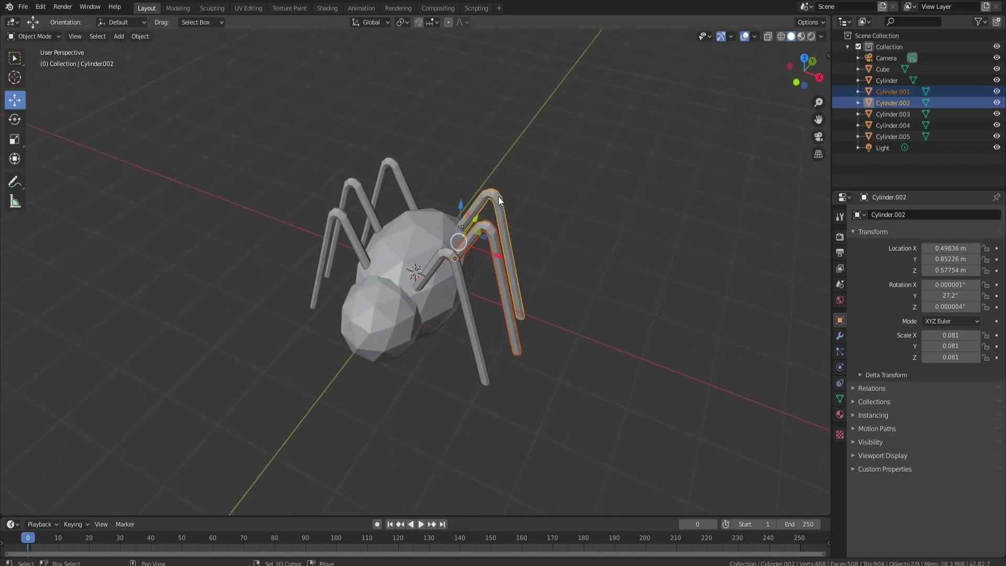
pyautogui.keyDown('shift'); pyautogui.click(368, 202); pyautogui.keyUp('shift')
pyautogui.keyDown('shift'); pyautogui.click(397, 175); pyautogui.keyUp('shift')
pyautogui.press('Delete')
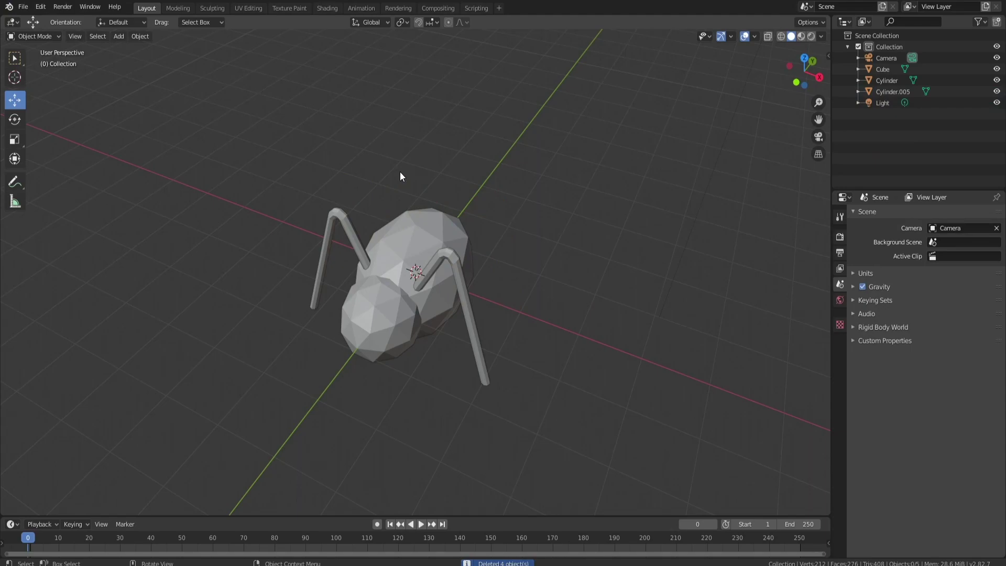
pyautogui.click(347, 224)
pyautogui.press('Delete')
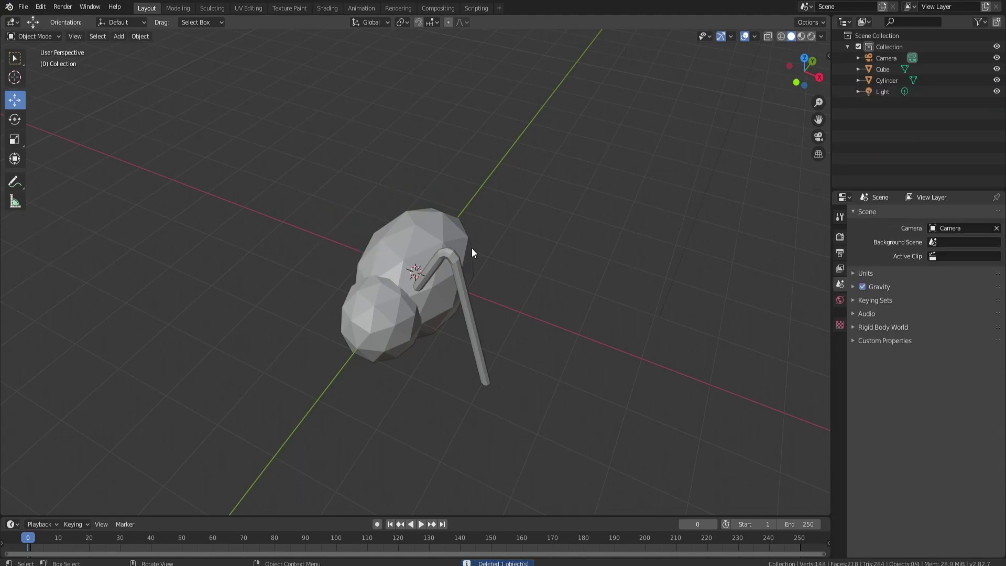
# - Add three evenly spaced edge loops along the remaining leg in Edit Mode
pyautogui.click(468, 310)
pyautogui.moveTo(518, 315); pyautogui.dragTo(532, 300, button='middle')
pyautogui.press('Tab')
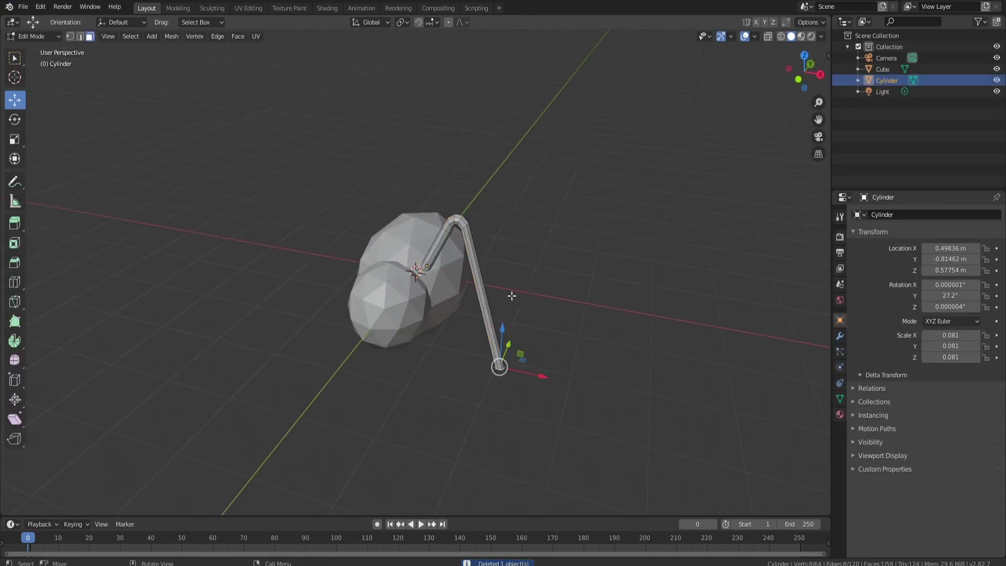
pyautogui.scroll(1, 503, 297)
pyautogui.hotkey('ctrl', 'r')
pyautogui.scroll(1, 495, 296)
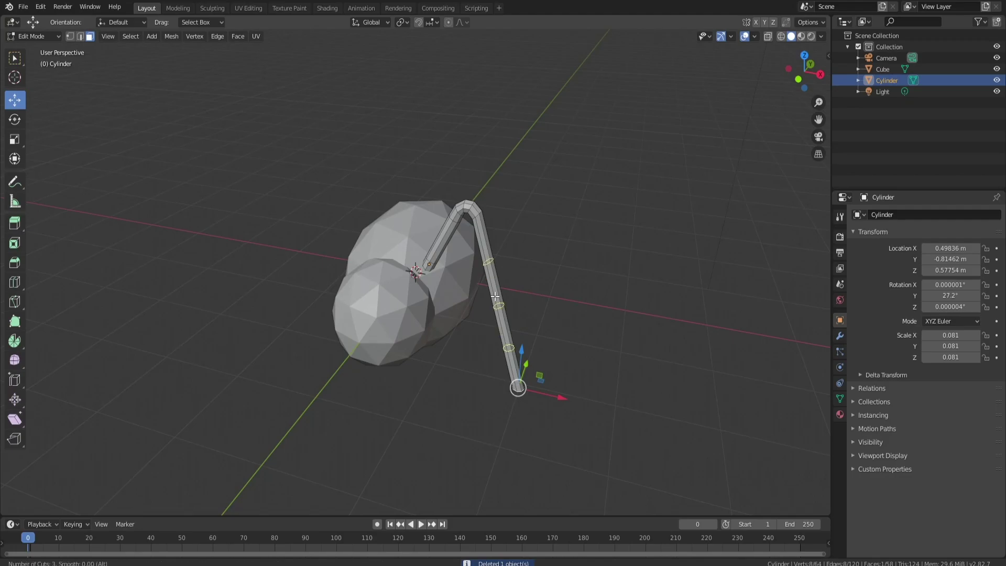
pyautogui.click(494, 297)
pyautogui.rightClick(495, 298)
pyautogui.scroll(2, 494, 297)
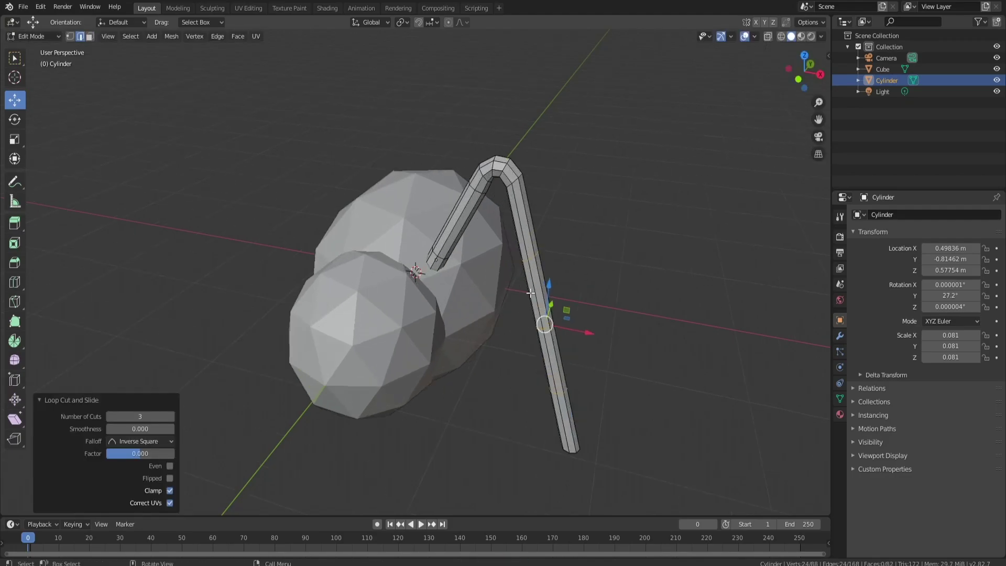
pyautogui.scroll(2, 573, 277)
# - Kink the leg by pushing the upper and lower edge loops outward along X
pyautogui.keyDown('alt'); pyautogui.click(567, 253); pyautogui.keyUp('alt')
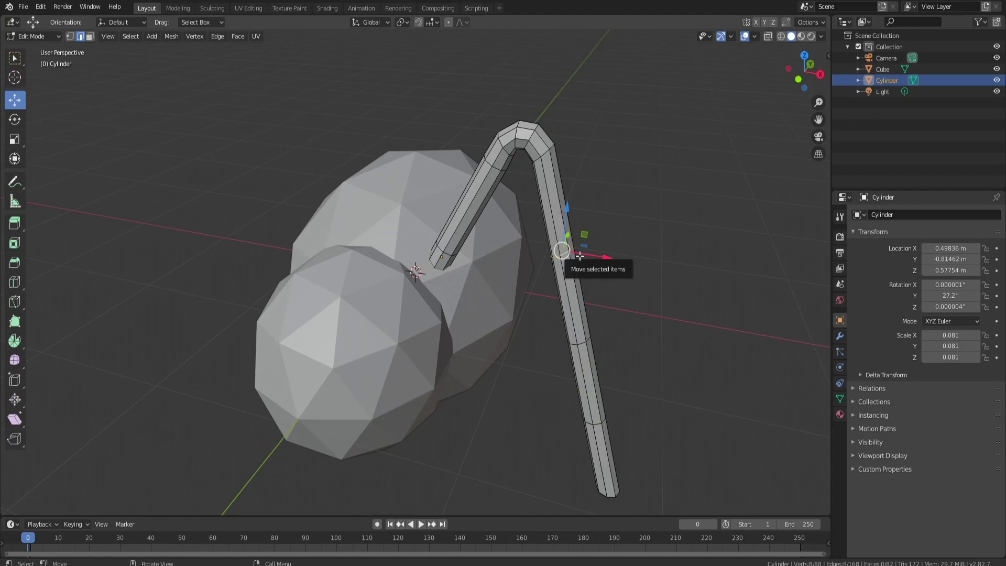
pyautogui.moveTo(598, 256); pyautogui.dragTo(607, 254)
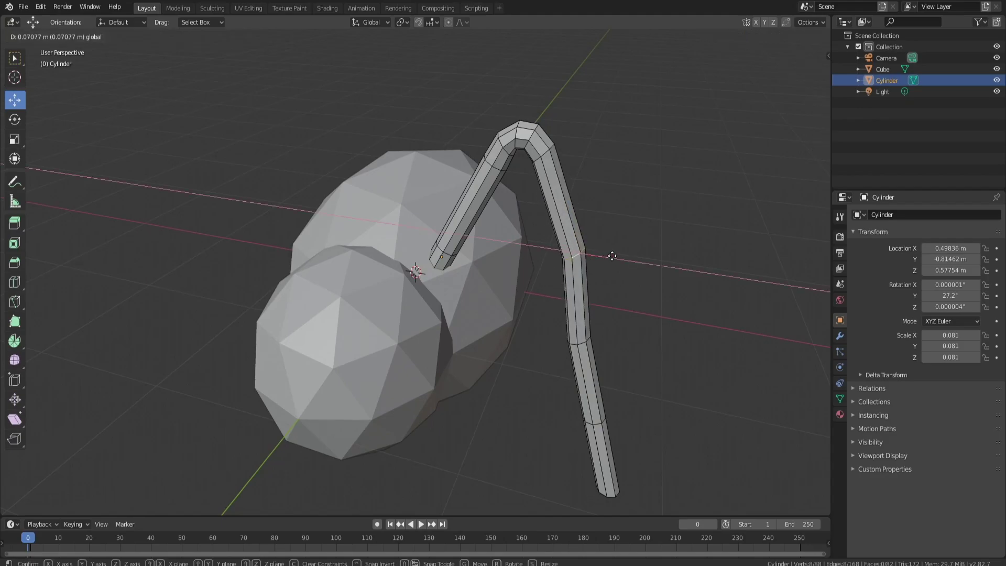
pyautogui.keyDown('alt'); pyautogui.click(599, 343); pyautogui.keyUp('alt')
pyautogui.moveTo(599, 343); pyautogui.dragTo(619, 348)
pyautogui.keyDown('alt'); pyautogui.click(597, 423); pyautogui.keyUp('alt')
pyautogui.press('g')
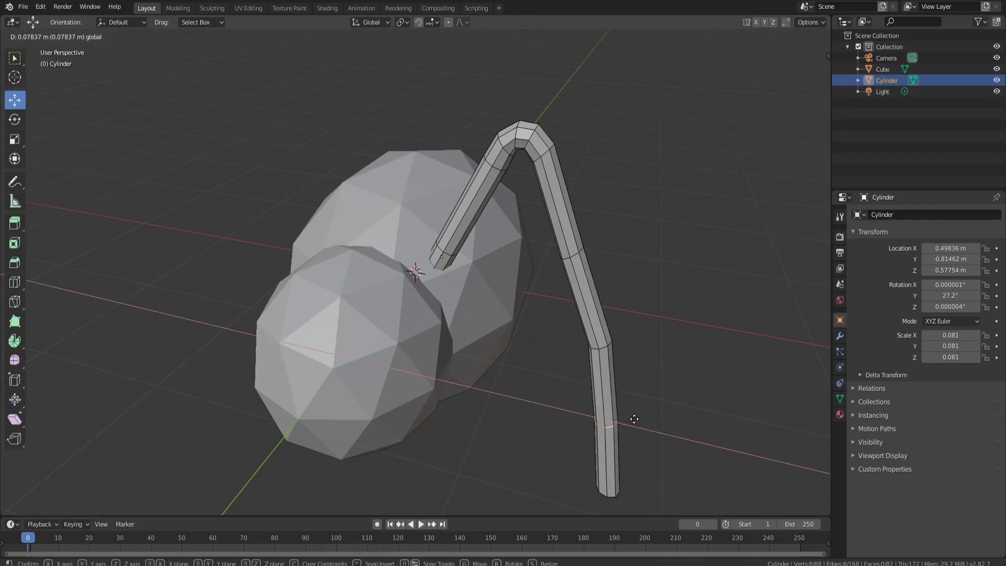
pyautogui.press('x')
pyautogui.click(646, 418)
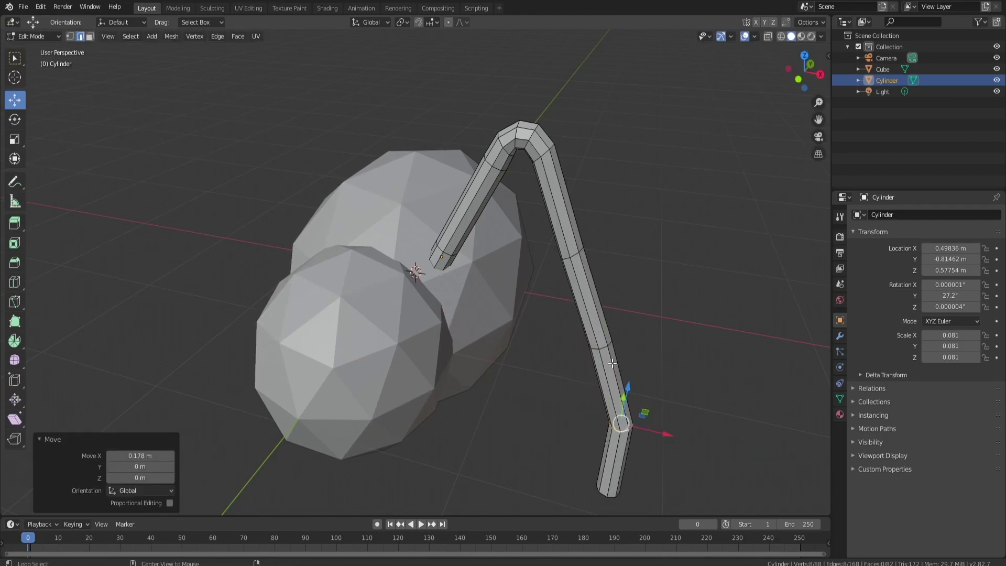
# - Shift the middle, upper and bottom edge loops along X to refine the bend
pyautogui.keyDown('alt'); pyautogui.click(604, 349); pyautogui.keyUp('alt')
pyautogui.press('g')
pyautogui.press('x')
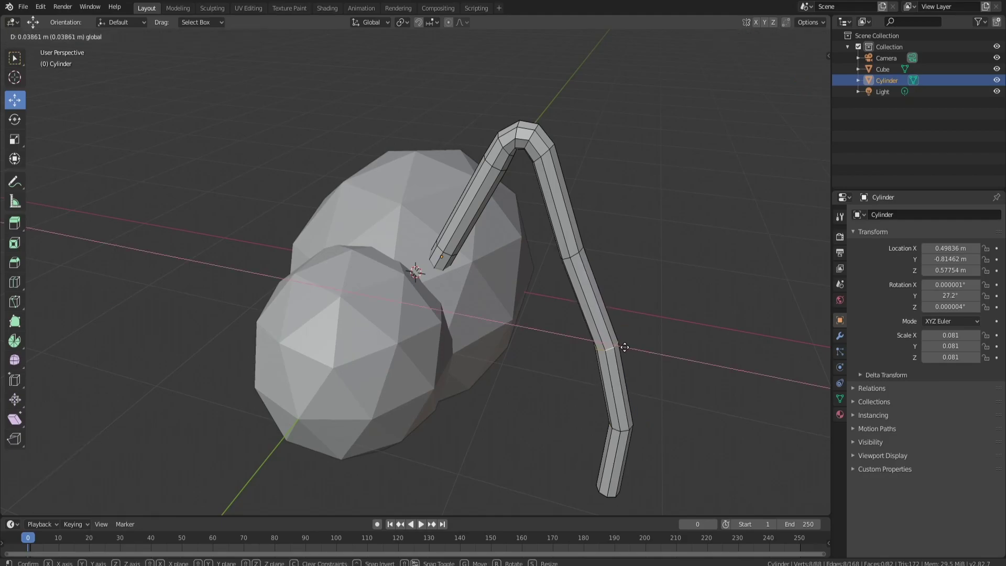
pyautogui.click(618, 347)
pyautogui.keyDown('alt'); pyautogui.click(576, 252); pyautogui.keyUp('alt')
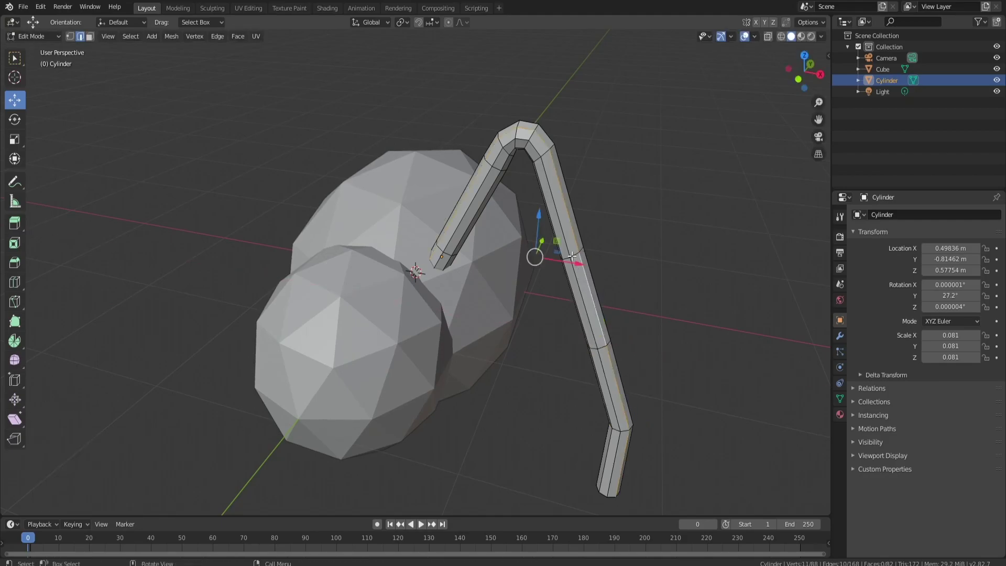
pyautogui.hotkey('shift', 'r')
pyautogui.keyDown('alt'); pyautogui.click(614, 495); pyautogui.keyUp('alt')
pyautogui.press('g')
pyautogui.press('x')
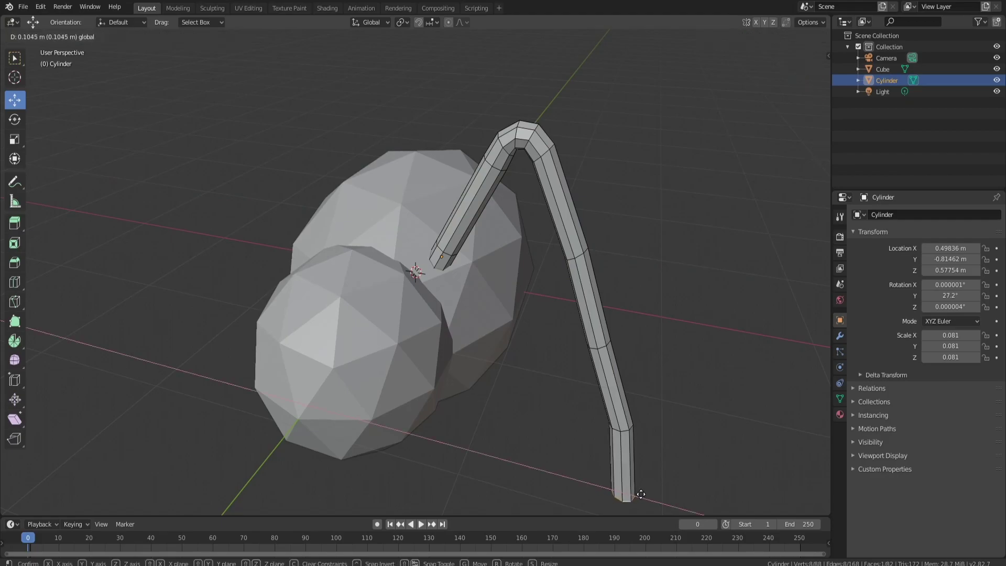
pyautogui.click(637, 495)
# - Lower the end loop along Z and extrude a foot along X
pyautogui.keyDown('alt'); pyautogui.click(622, 432); pyautogui.keyUp('alt')
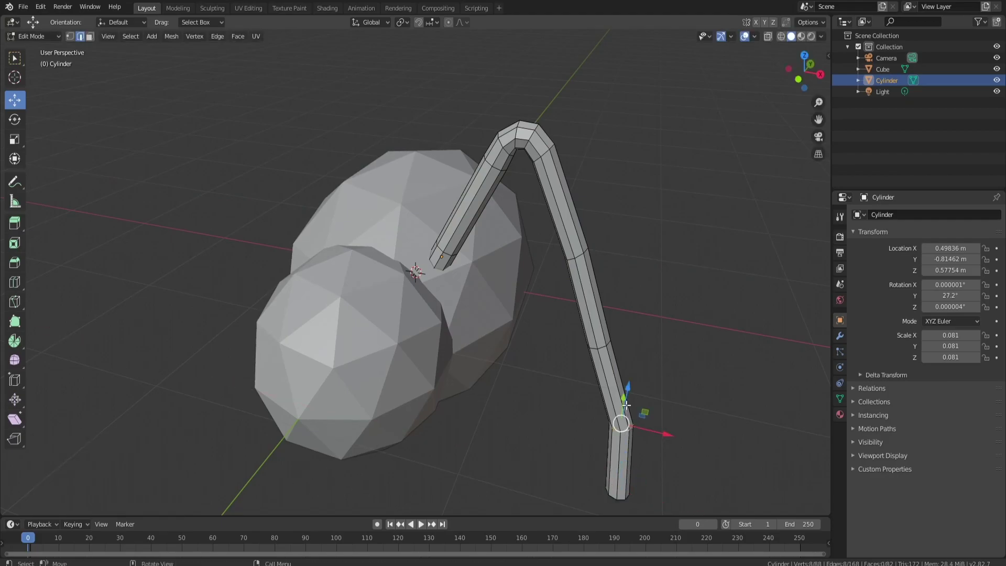
pyautogui.moveTo(628, 382); pyautogui.dragTo(633, 330, button='middle')
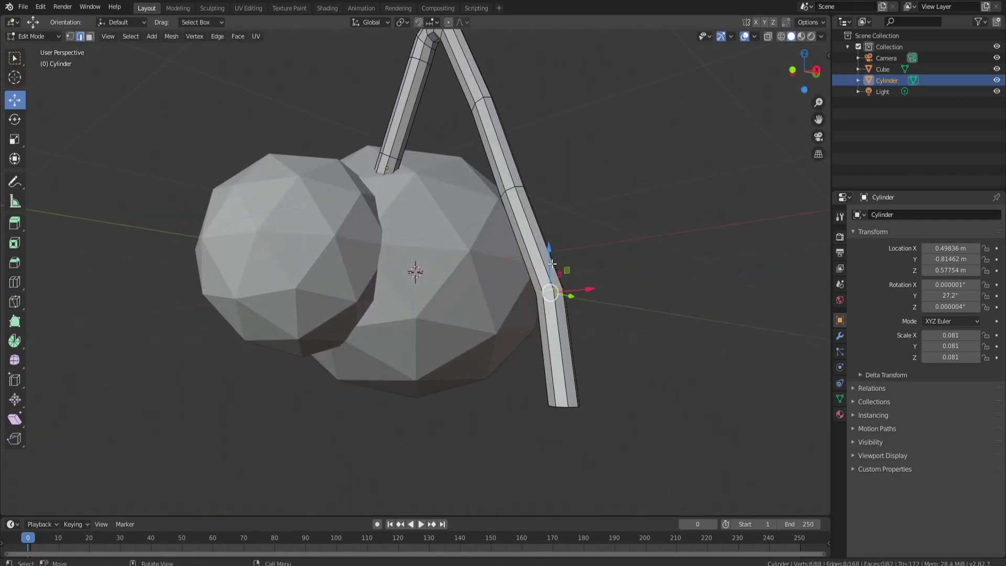
pyautogui.press('g')
pyautogui.press('z')
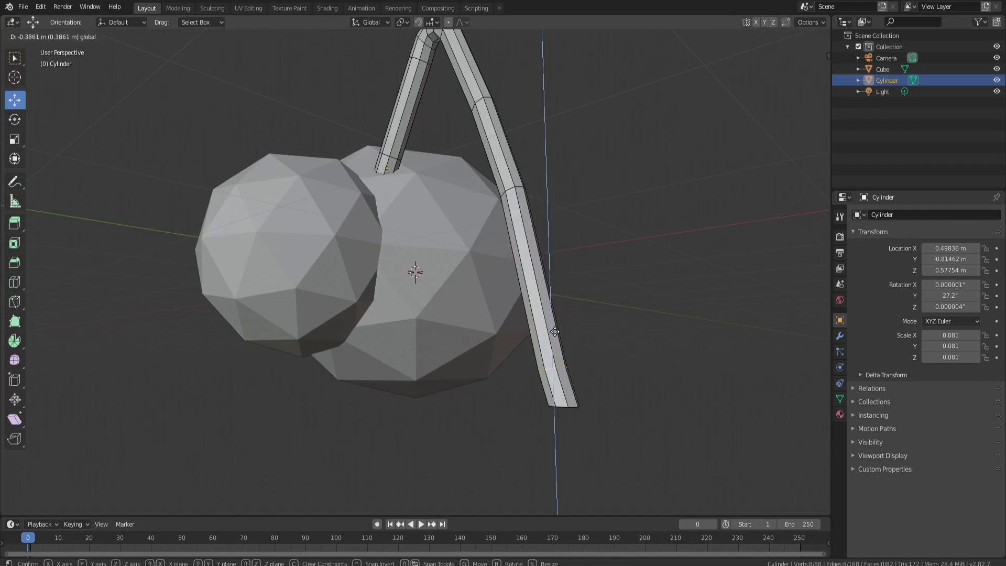
pyautogui.click(569, 355)
pyautogui.press('e')
pyautogui.press('x')
pyautogui.click(599, 359)
pyautogui.moveTo(599, 360)
pyautogui.mouseDown(button='middle')
pyautogui.moveTo(574, 274)
pyautogui.moveTo(497, 318)
pyautogui.moveTo(602, 217)
pyautogui.moveTo(534, 285)
pyautogui.moveTo(460, 292)
pyautogui.mouseUp(button='middle')
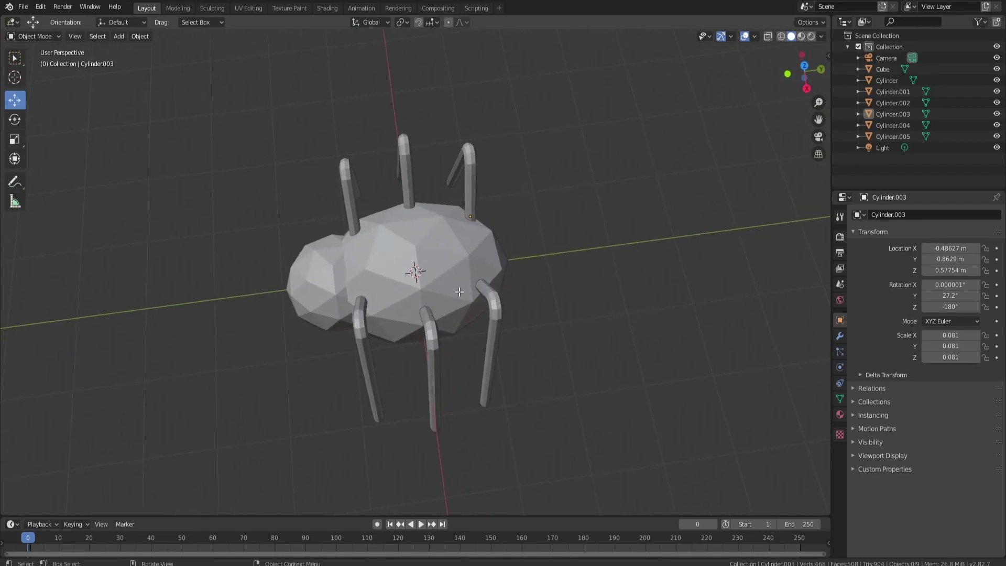
# - In the body's Edit Mode, move the front sphere along Y and shrink it
pyautogui.click(409, 264)
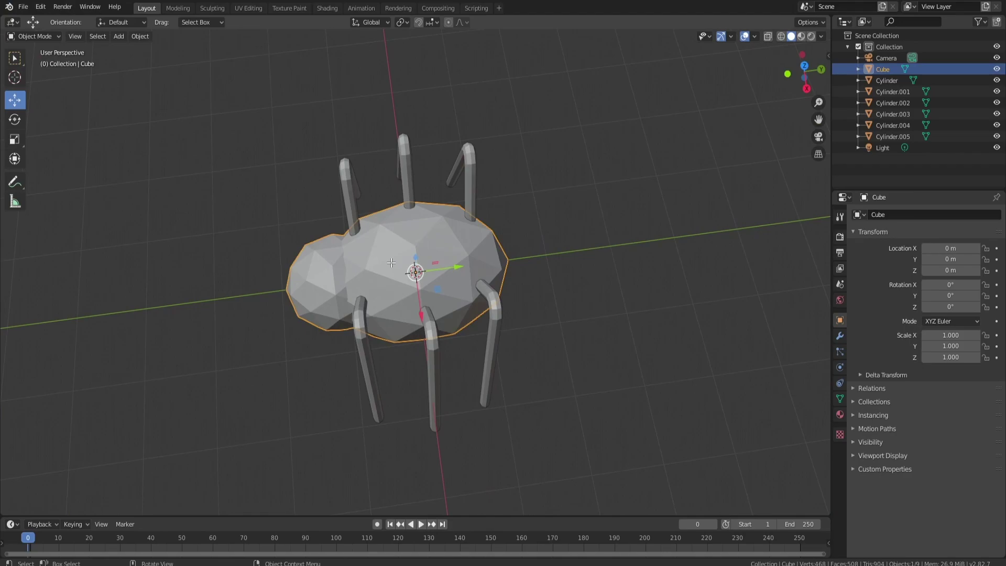
pyautogui.press('Tab')
pyautogui.press('g')
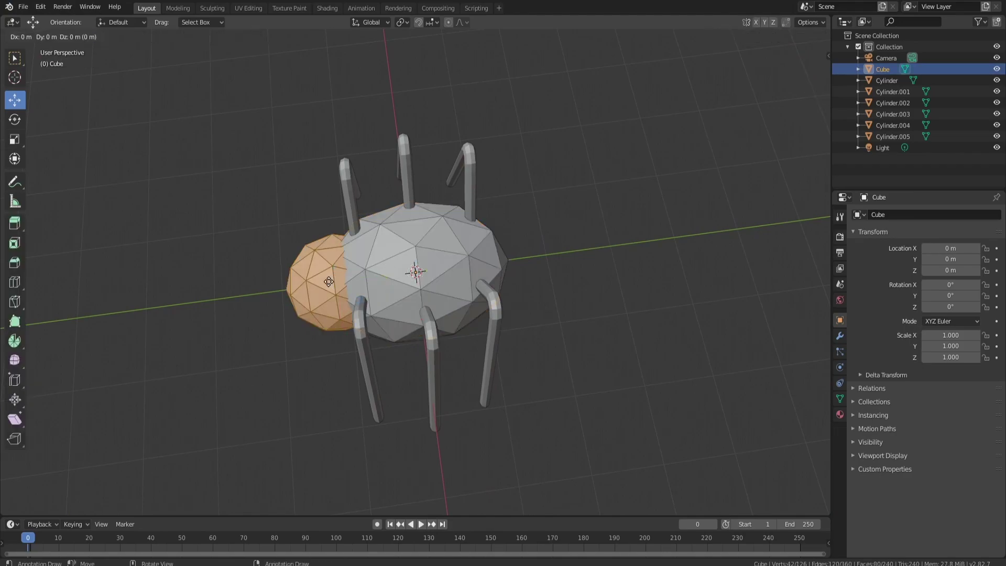
pyautogui.click(329, 282)
pyautogui.press('g')
pyautogui.press('y')
pyautogui.click(404, 292)
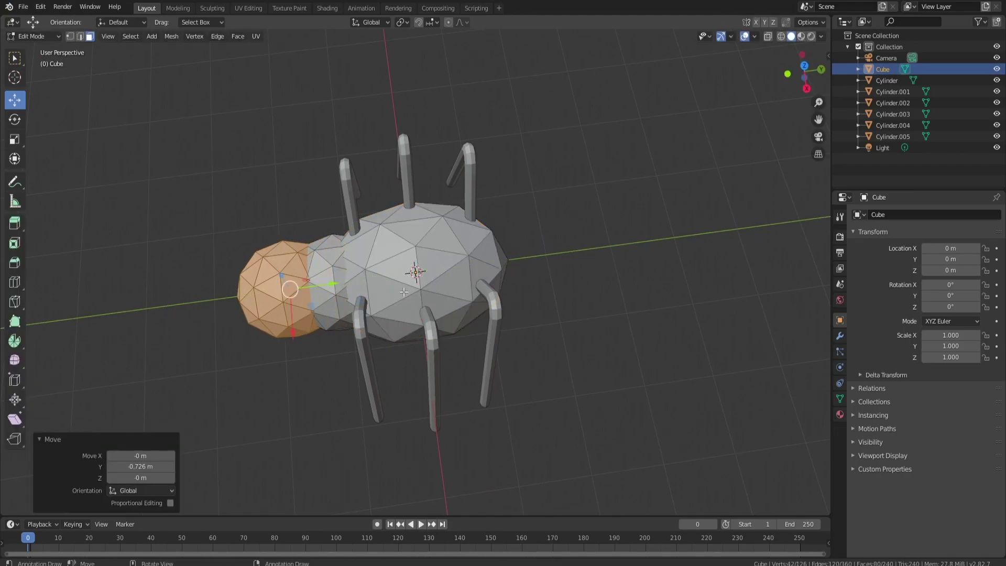
pyautogui.press('s')
pyautogui.click(415, 275)
pyautogui.moveTo(415, 275)
pyautogui.mouseDown(button='middle')
pyautogui.moveTo(425, 187)
pyautogui.moveTo(328, 287)
pyautogui.mouseUp(button='middle')
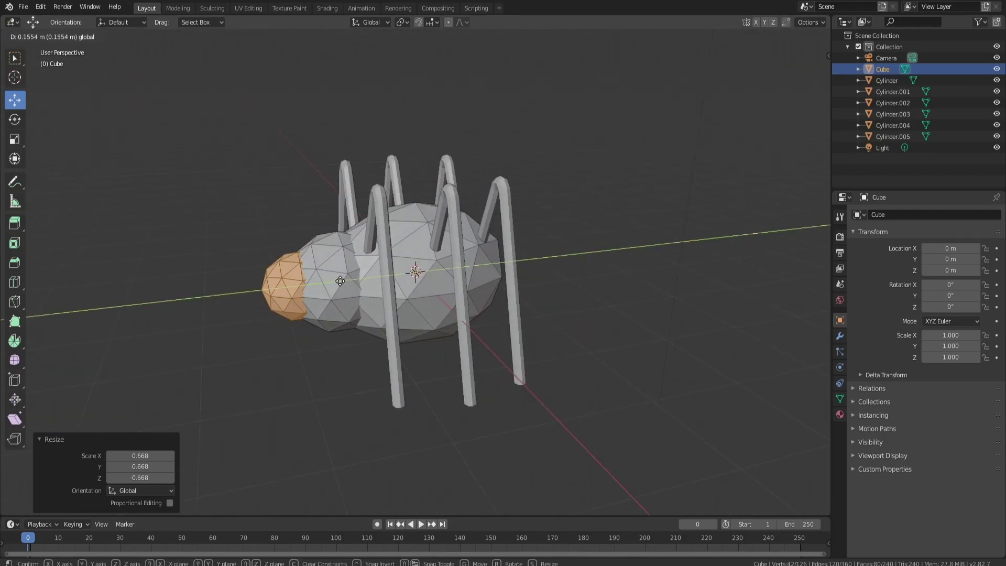
# - Flatten the middle sphere into a thin layer along Y
pyautogui.click(335, 262)
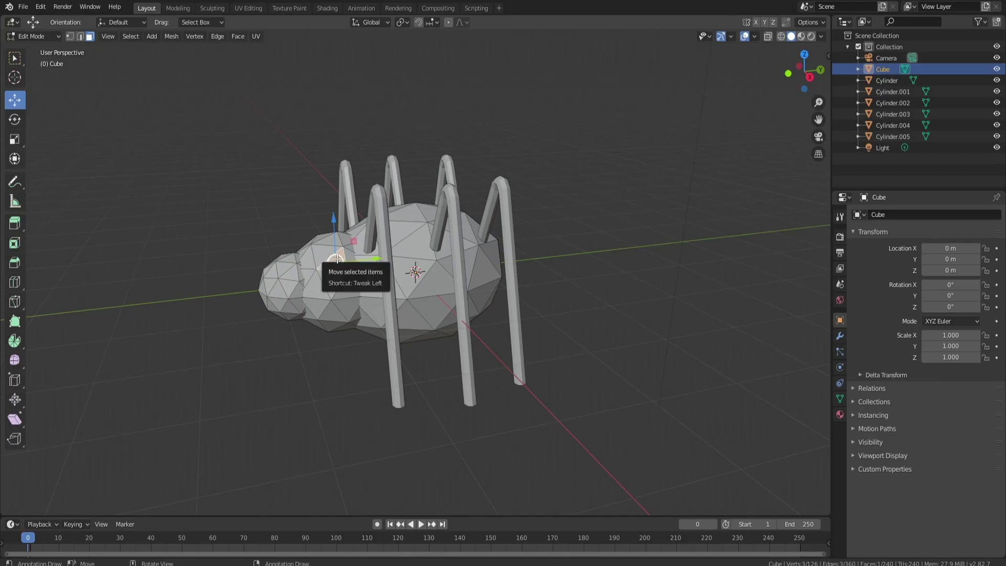
pyautogui.press('l')
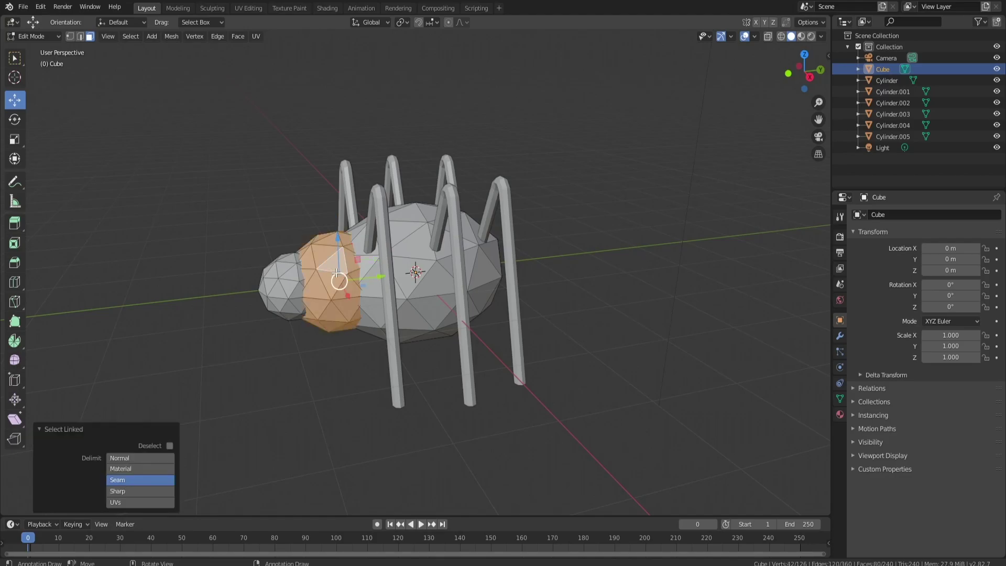
pyautogui.moveTo(337, 272); pyautogui.dragTo(373, 261, button='middle')
pyautogui.press('r')
pyautogui.press('y')
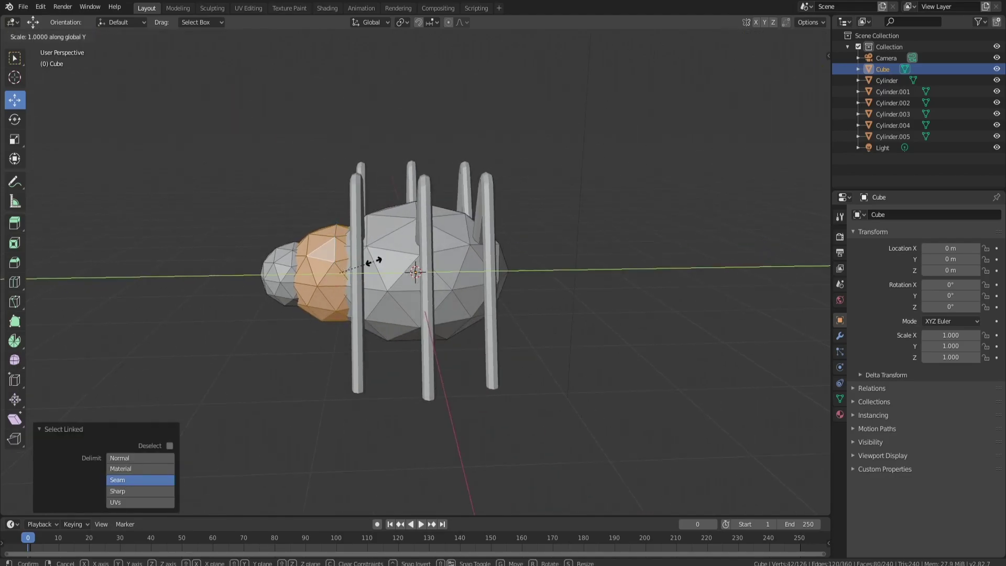
pyautogui.click(345, 267)
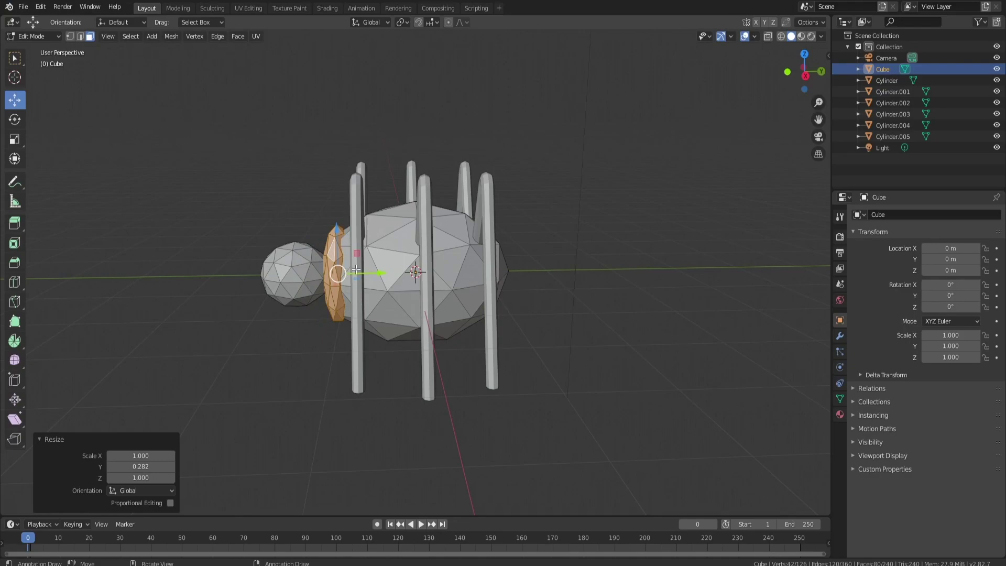
pyautogui.press('g')
pyautogui.press('y')
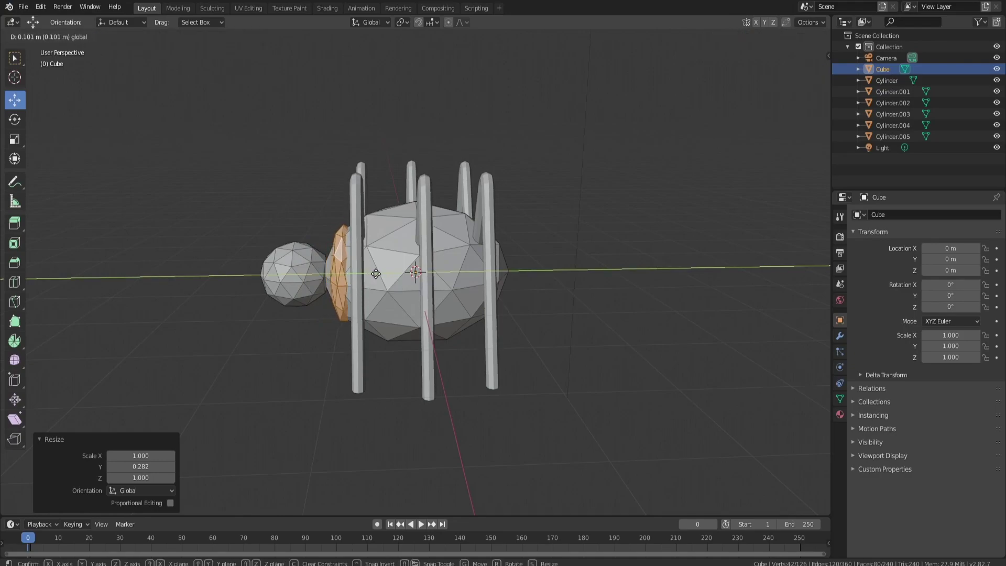
# - Slide the front sphere along Y against the body, then reselect the body
pyautogui.click(375, 274)
pyautogui.press('l')
pyautogui.press('g')
pyautogui.press('y')
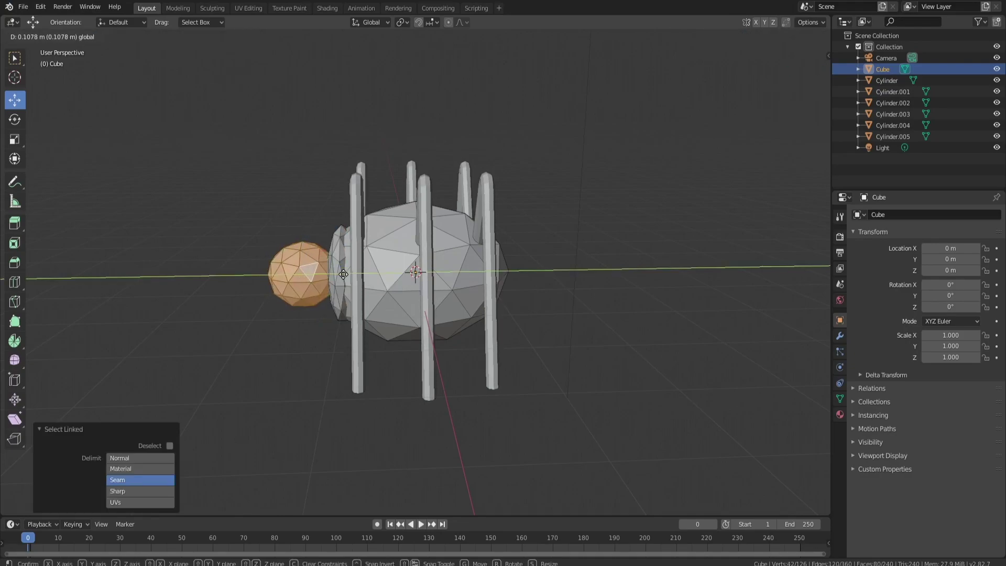
pyautogui.click(375, 274)
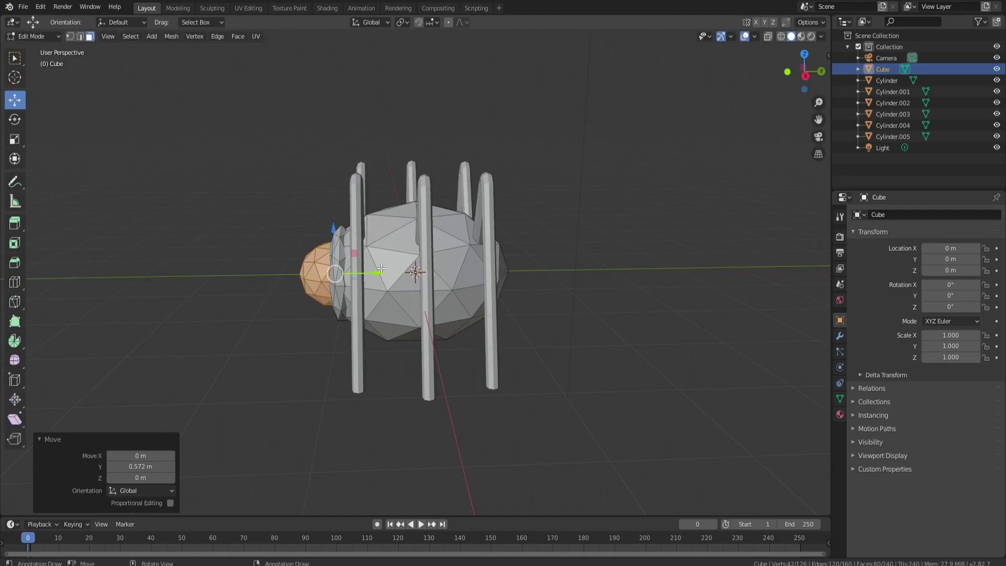
pyautogui.moveTo(377, 276)
pyautogui.mouseDown(button='middle')
pyautogui.moveTo(590, 168)
pyautogui.moveTo(519, 241)
pyautogui.mouseUp(button='middle')
pyautogui.click(588, 169)
pyautogui.moveTo(365, 290)
pyautogui.mouseDown(button='middle')
pyautogui.moveTo(367, 261)
pyautogui.moveTo(353, 320)
pyautogui.moveTo(412, 272)
pyautogui.mouseUp(button='middle')
pyautogui.click(390, 252)
# - Apply Shade Smooth to the body and enable Auto Smooth at 21°
pyautogui.rightClick(391, 279)
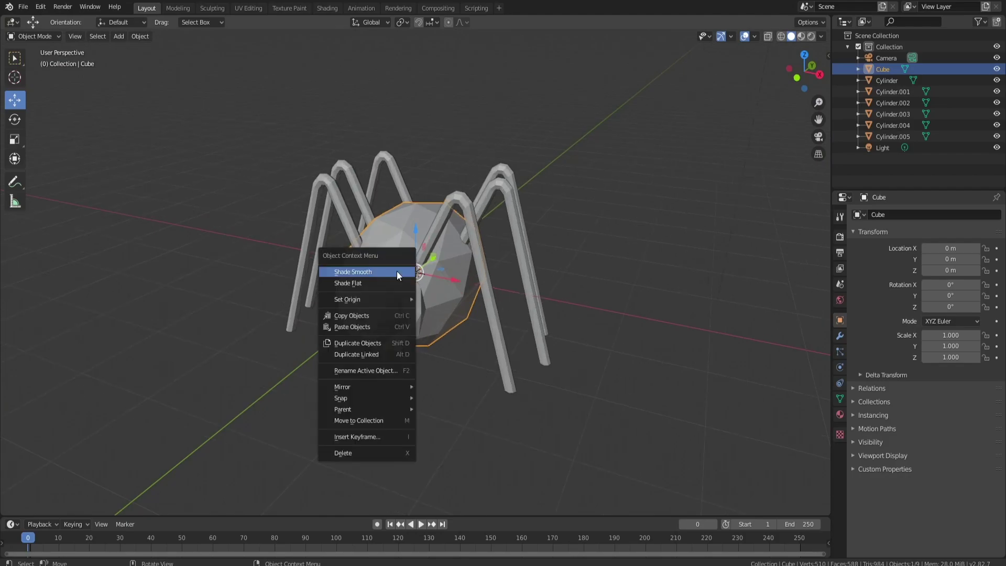
pyautogui.click(373, 272)
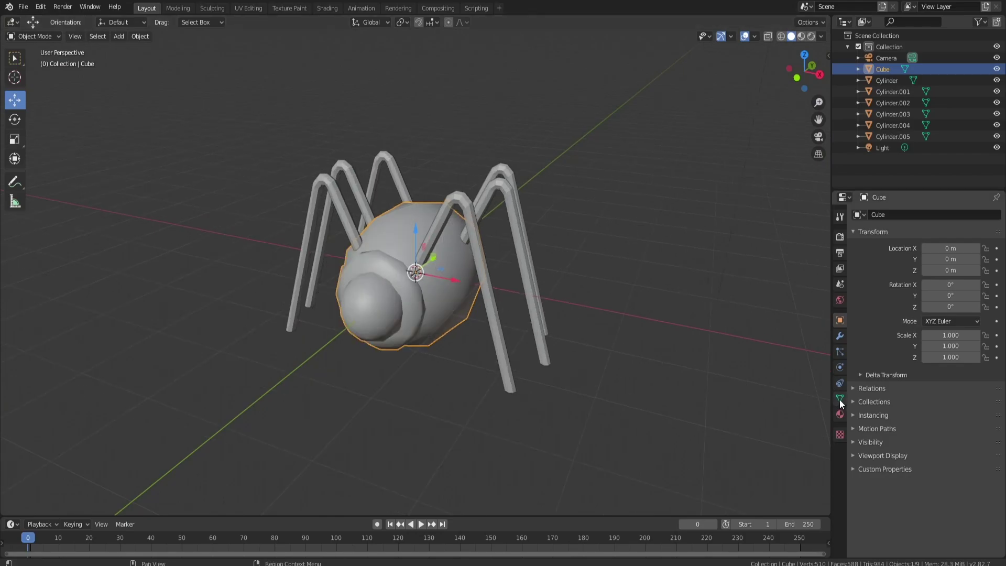
pyautogui.click(839, 398)
pyautogui.click(869, 420)
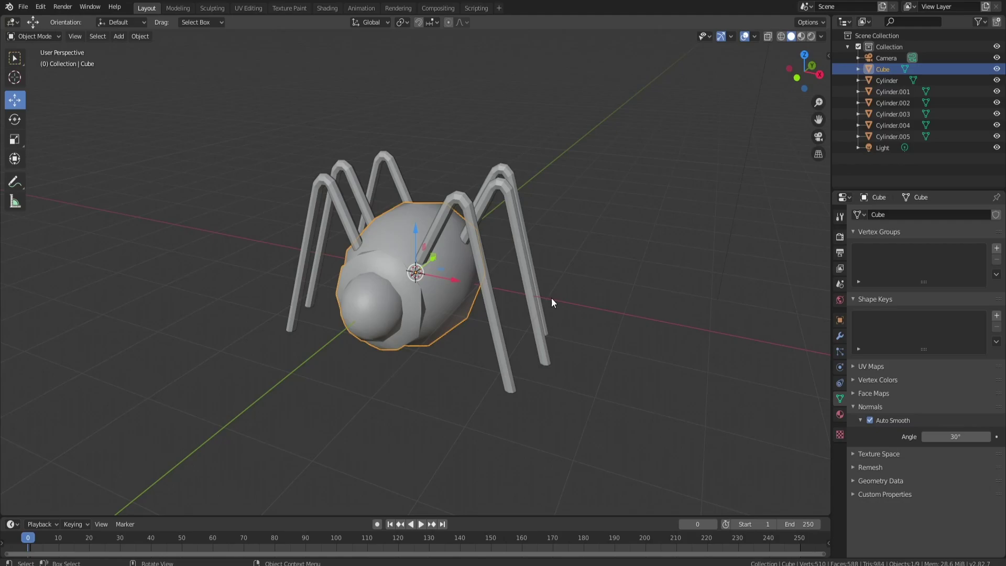
pyautogui.moveTo(954, 437); pyautogui.dragTo(931, 436)
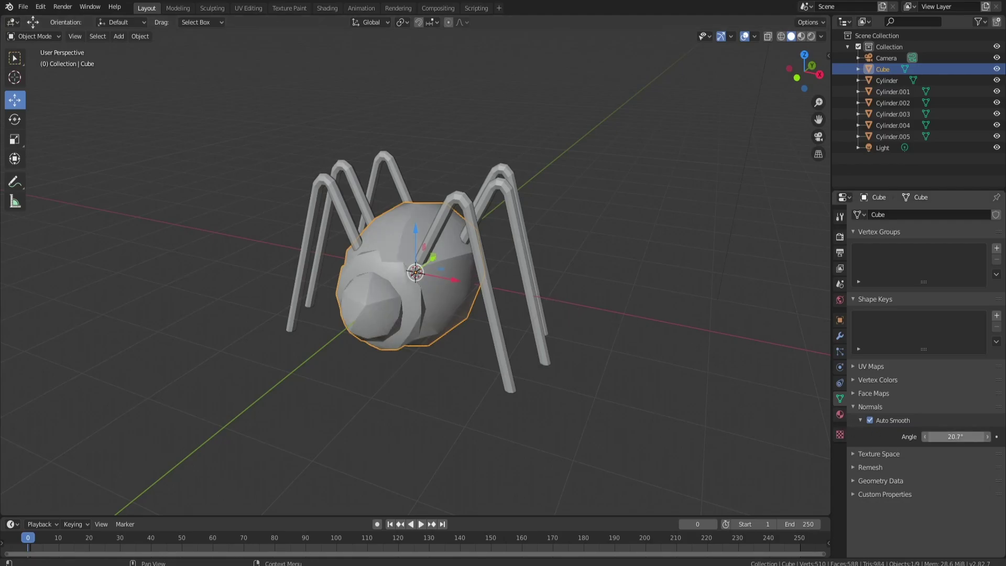
pyautogui.moveTo(955, 435); pyautogui.dragTo(957, 436)
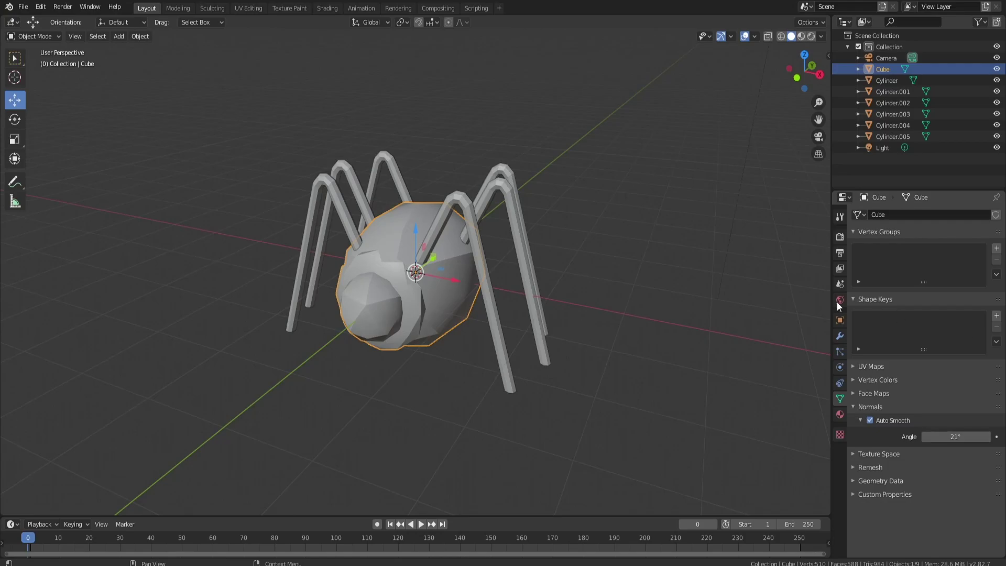
pyautogui.click(582, 224)
pyautogui.moveTo(644, 207)
pyautogui.mouseDown(button='middle')
pyautogui.moveTo(588, 268)
pyautogui.moveTo(519, 216)
pyautogui.mouseUp(button='middle')
pyautogui.click(496, 189)
# - Select all six leg cylinders and join them into one object
pyautogui.rightClick(496, 189)
pyautogui.press('Escape')
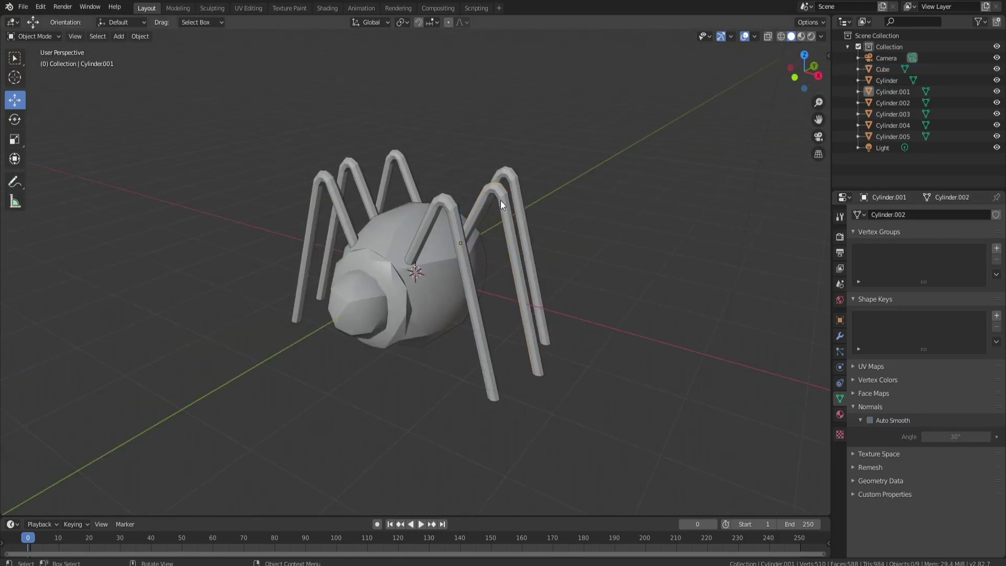
pyautogui.keyDown('shift'); pyautogui.click(500, 200); pyautogui.keyUp('shift')
pyautogui.keyDown('shift'); pyautogui.click(451, 202); pyautogui.keyUp('shift')
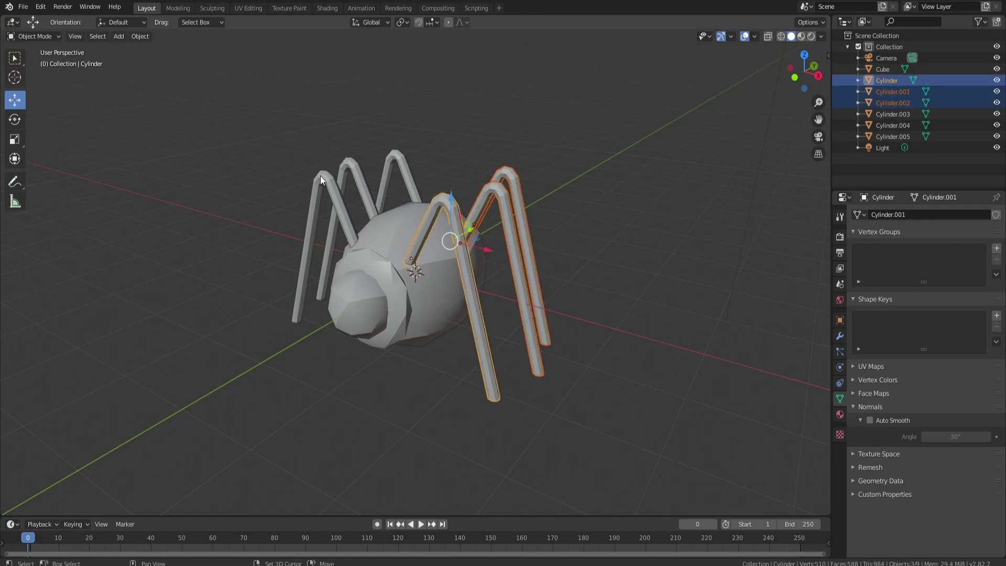
pyautogui.keyDown('shift'); pyautogui.click(320, 175); pyautogui.keyUp('shift')
pyautogui.keyDown('shift'); pyautogui.click(356, 170); pyautogui.keyUp('shift')
pyautogui.keyDown('shift'); pyautogui.click(393, 162); pyautogui.keyUp('shift')
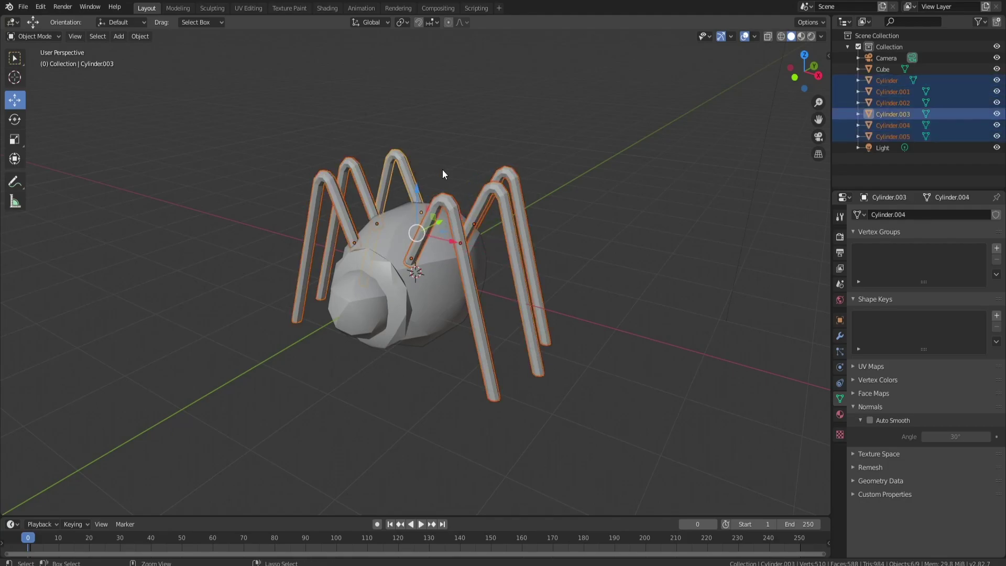
pyautogui.hotkey('ctrl', 'j')
# - Shade the joined legs smooth with Auto Smooth enabled
pyautogui.rightClick(501, 195)
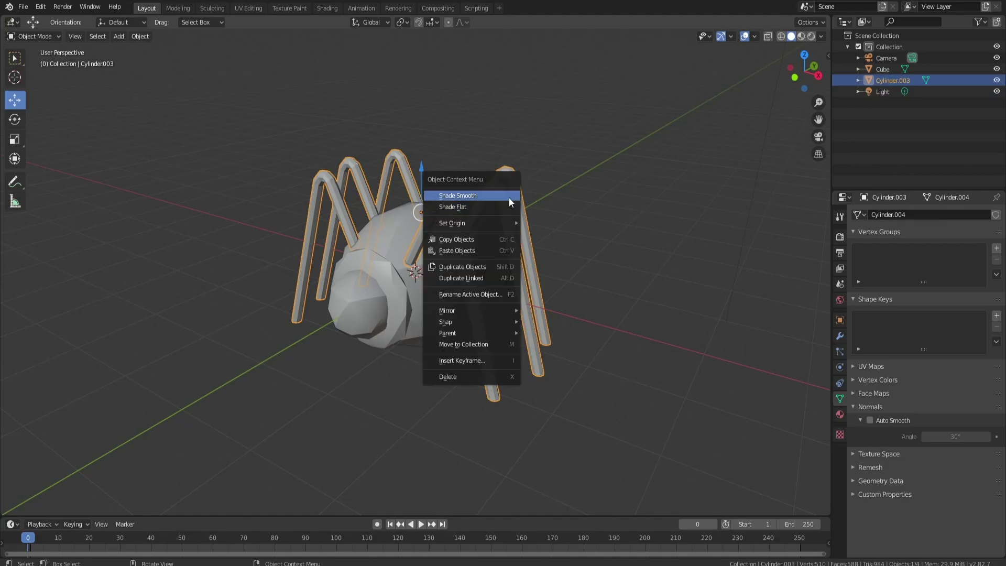
pyautogui.click(509, 198)
pyautogui.click(868, 422)
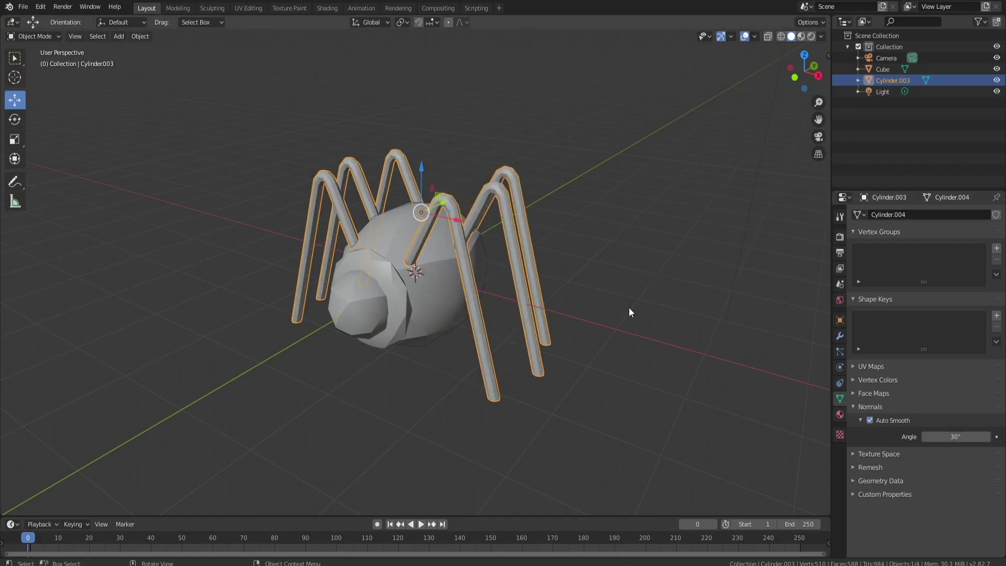
pyautogui.click(628, 308)
pyautogui.moveTo(610, 276)
pyautogui.mouseDown(button='middle')
pyautogui.moveTo(602, 291)
pyautogui.moveTo(513, 293)
pyautogui.mouseUp(button='middle')
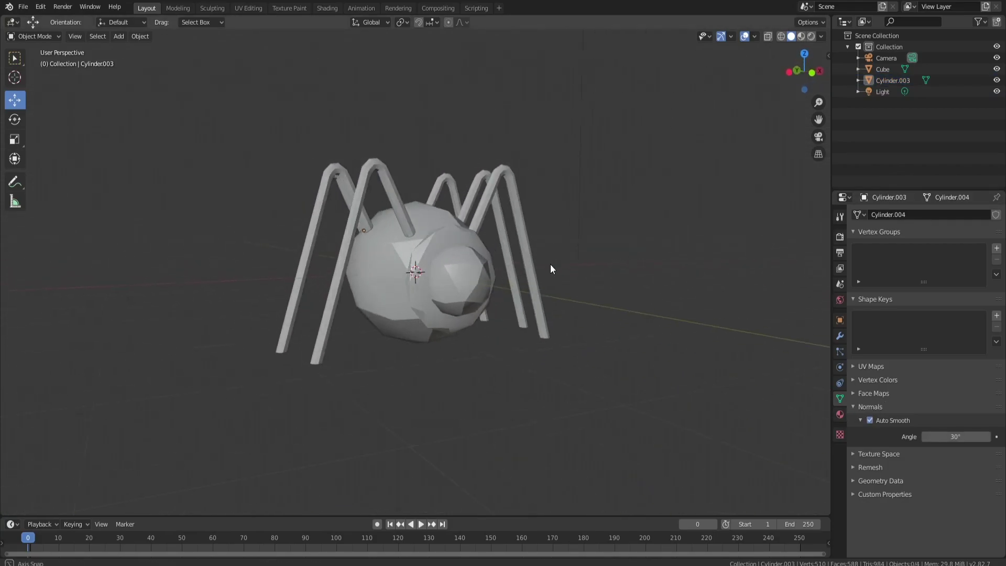
pyautogui.moveTo(551, 265); pyautogui.dragTo(541, 280, button='middle')
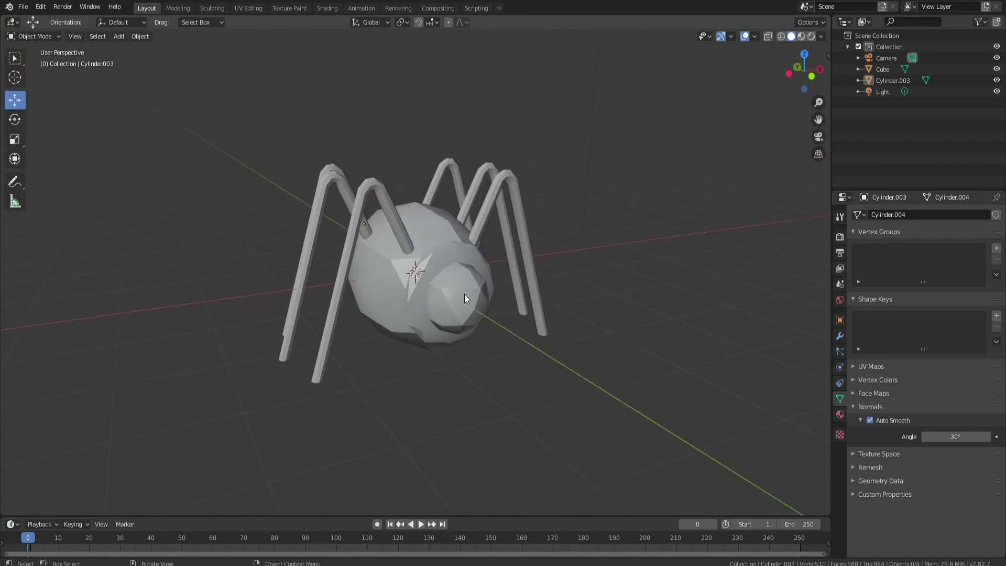
# - From a side view, duplicate the head sphere in Edit Mode and shrink it
pyautogui.press('Tab')
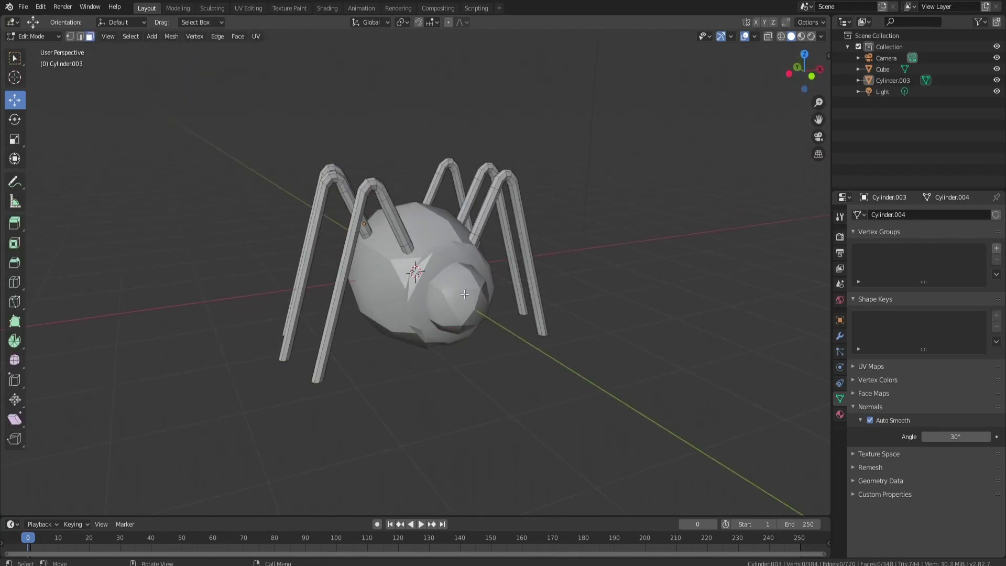
pyautogui.press('`')
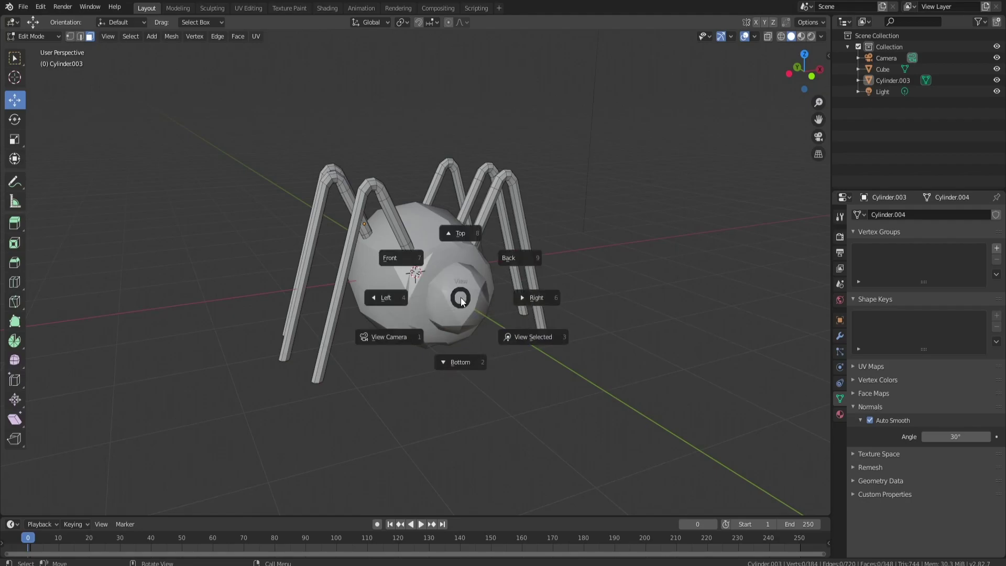
pyautogui.click(385, 297)
pyautogui.moveTo(440, 299); pyautogui.dragTo(475, 302, button='middle')
pyautogui.hotkey('shift', 'd')
pyautogui.rightClick(474, 302)
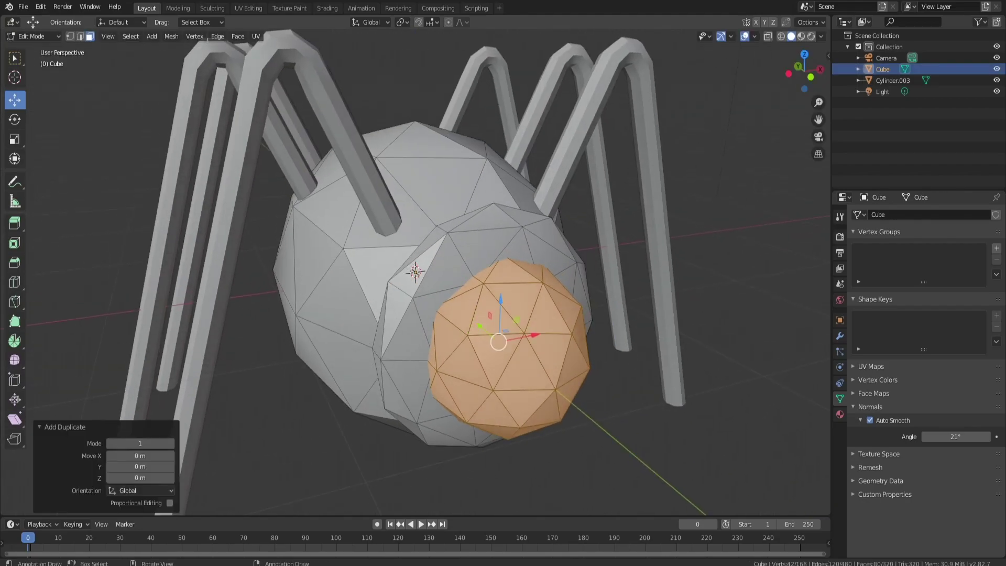
pyautogui.press('s')
pyautogui.click(507, 342)
# - Move the small sphere forward along Y and up along Z onto the head
pyautogui.press('g')
pyautogui.press('y')
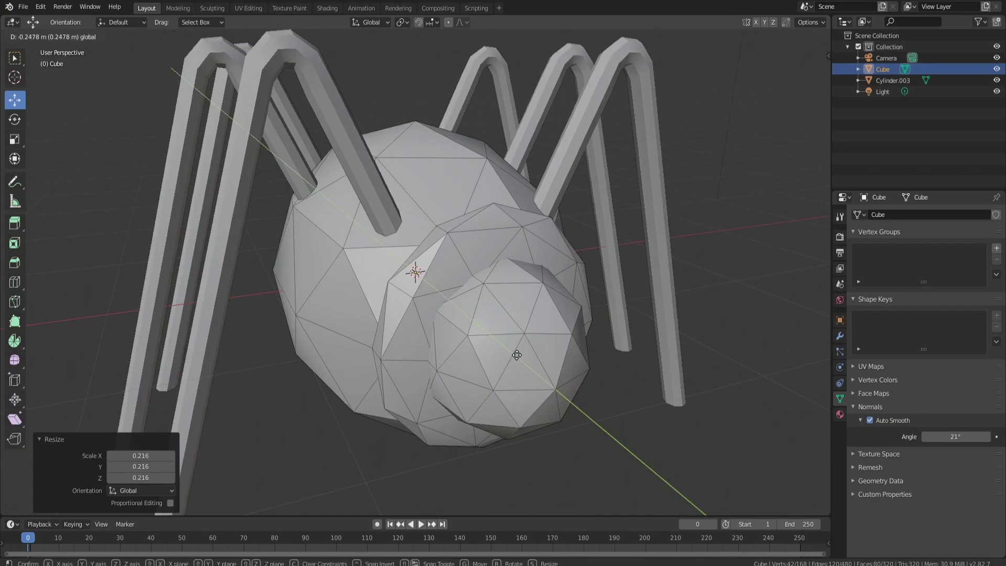
pyautogui.click(540, 373)
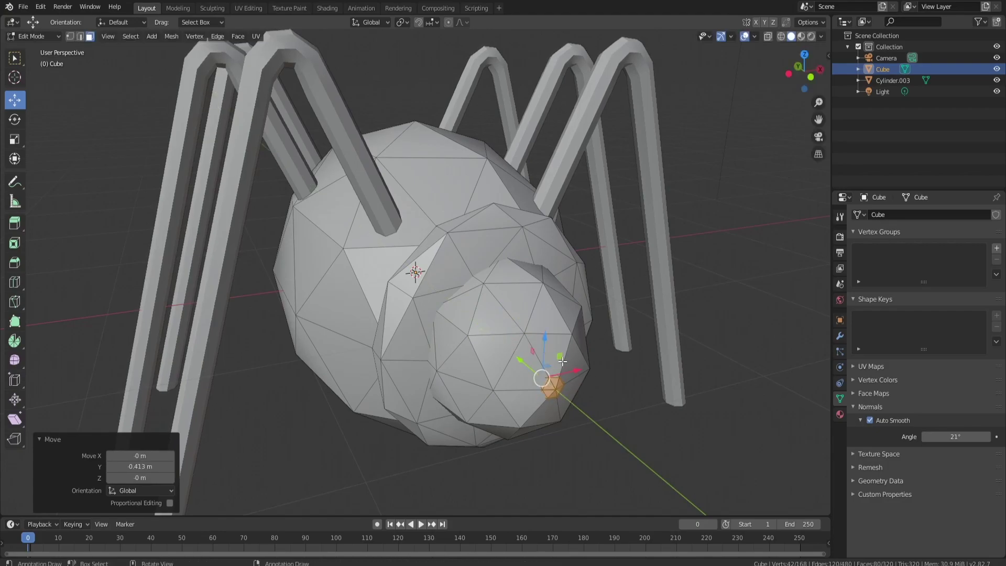
pyautogui.press('g')
pyautogui.press('z')
pyautogui.click(547, 326)
# - Separate the small sphere into its own eye object
pyautogui.press('g')
pyautogui.press('x')
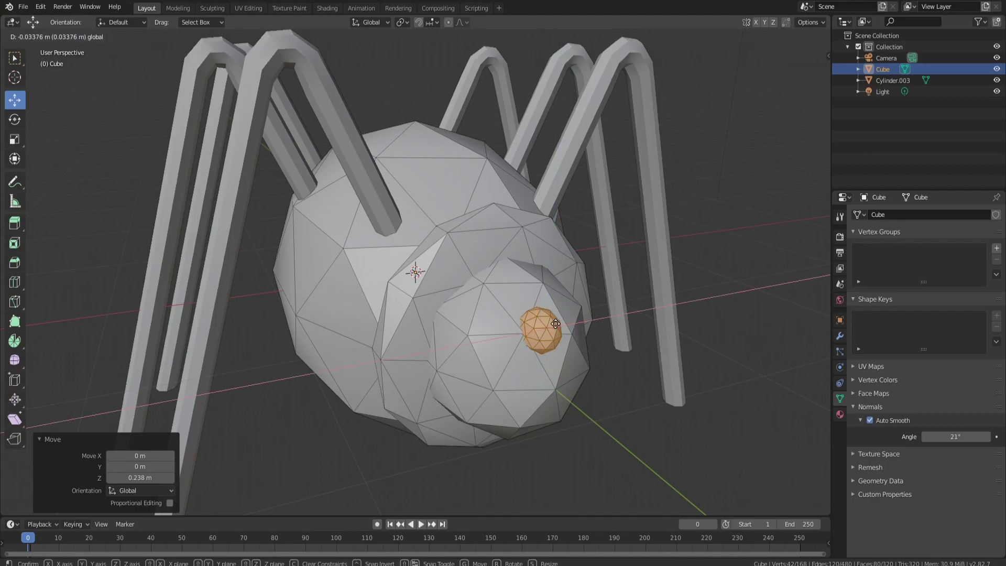
pyautogui.press('Escape')
pyautogui.press('p')
pyautogui.click(540, 323)
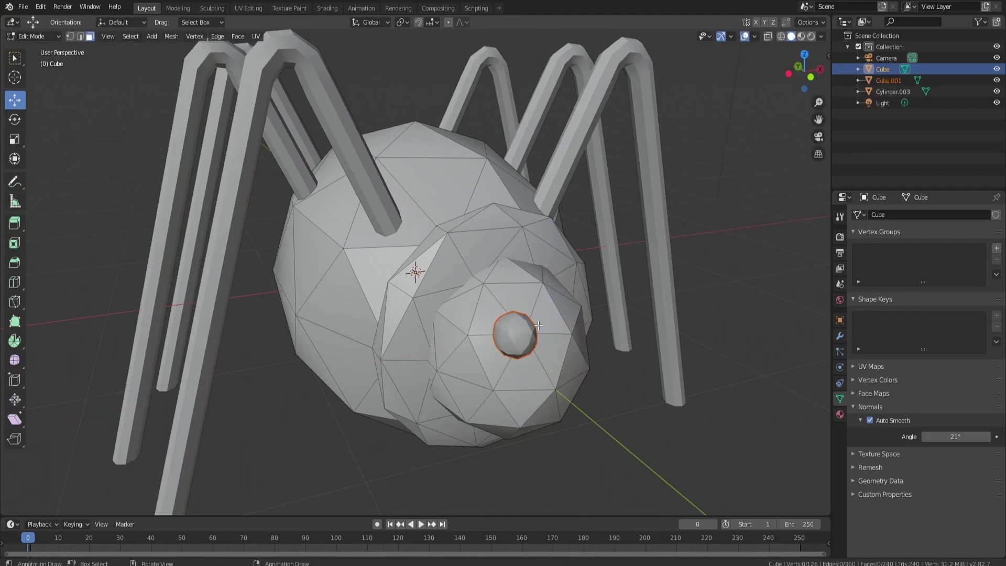
# - In Object Mode, select the eye sphere and move it along Y
pyautogui.press('Tab')
pyautogui.scroll(3, 521, 339)
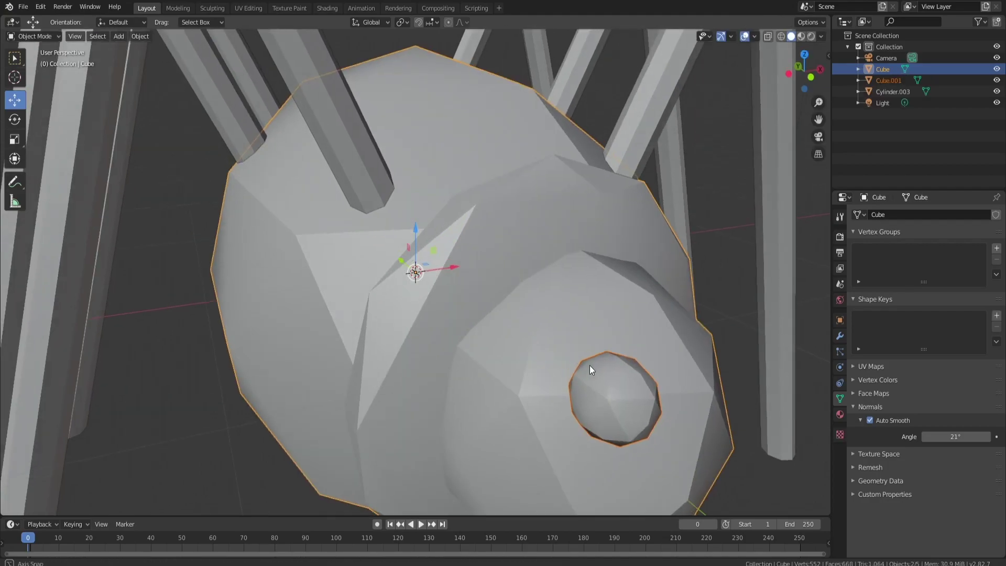
pyautogui.moveTo(590, 366); pyautogui.dragTo(625, 410, button='middle')
pyautogui.click(580, 426)
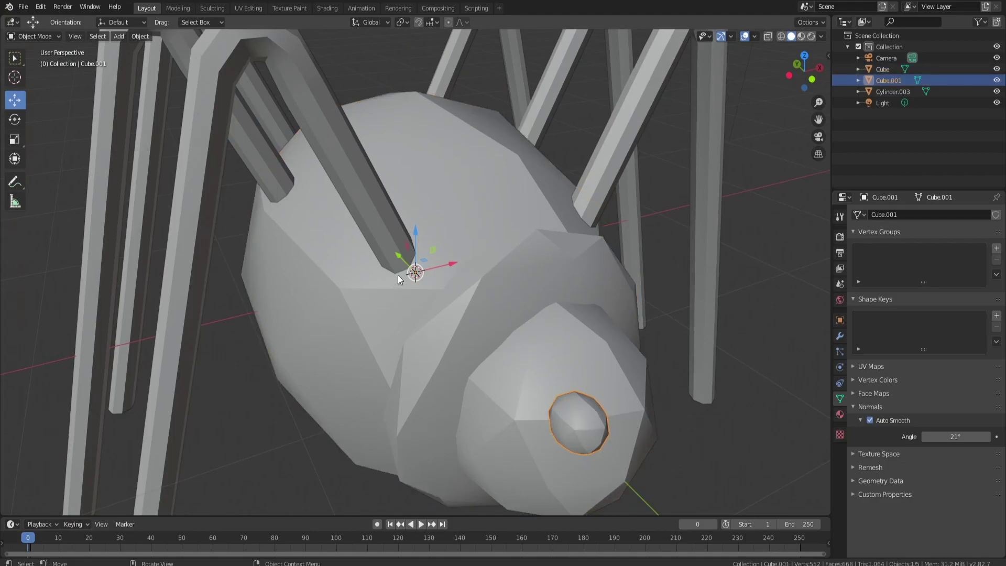
pyautogui.press('g')
pyautogui.press('y')
pyautogui.press('Return')
# - Scale the eye to about 0.581 and push it along Y onto the face
pyautogui.press('s')
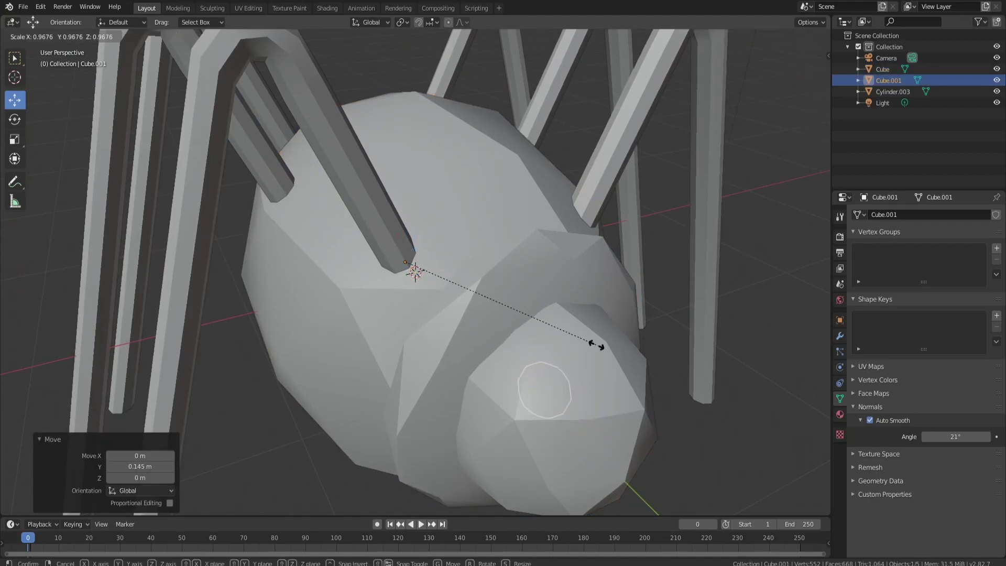
pyautogui.press('Return')
pyautogui.press('g')
pyautogui.press('y')
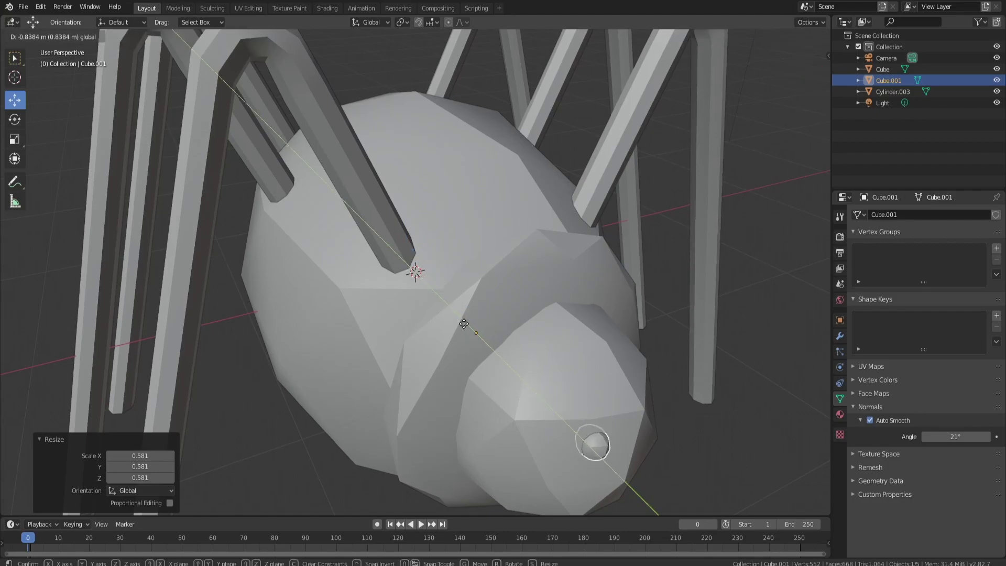
pyautogui.press('Return')
pyautogui.moveTo(463, 323); pyautogui.dragTo(429, 282, button='middle')
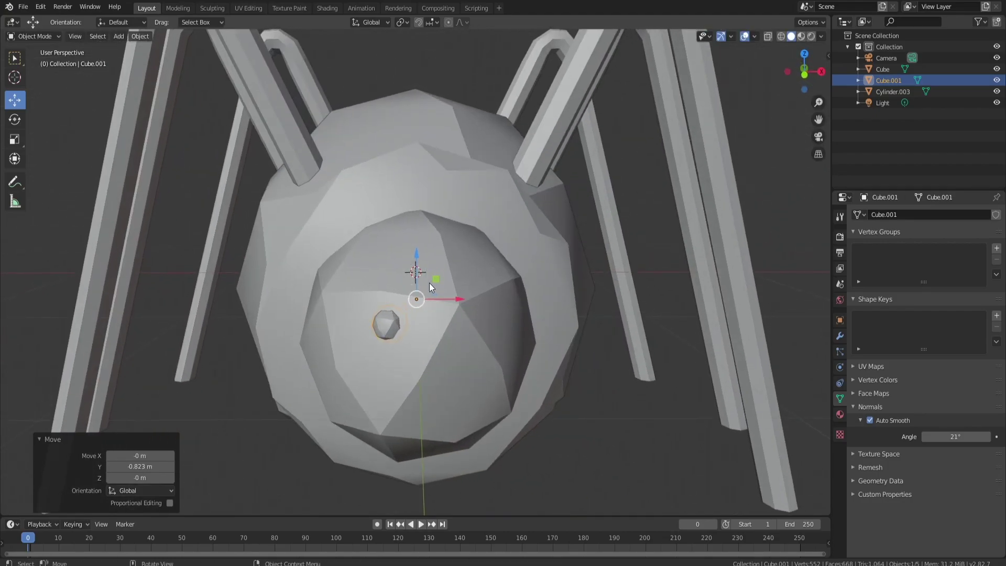
# - Duplicate the eye and place the copy above and left of the first
pyautogui.hotkey('shift', 'd')
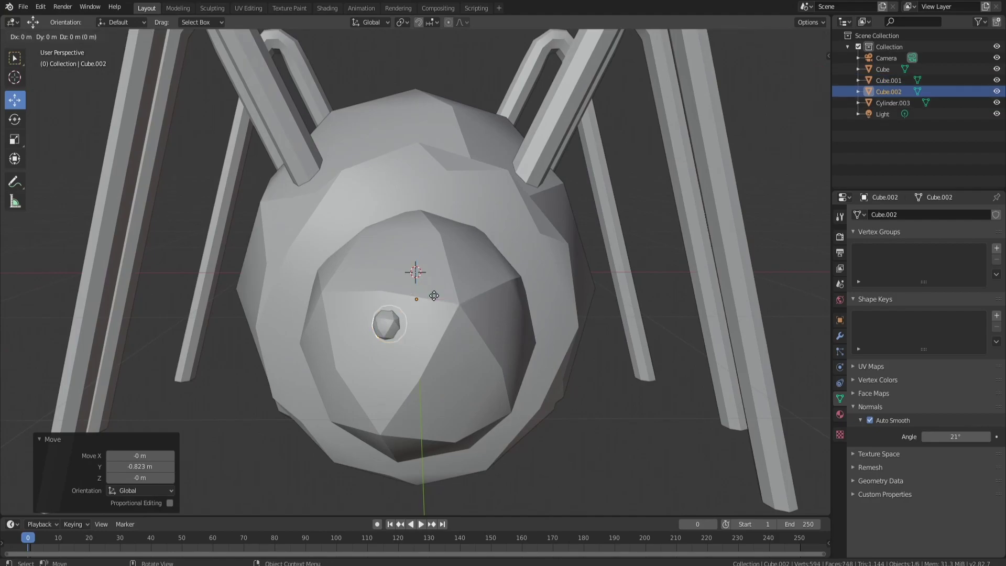
pyautogui.rightClick(435, 295)
pyautogui.moveTo(415, 285)
pyautogui.mouseDown()
pyautogui.moveTo(419, 258)
pyautogui.moveTo(435, 284)
pyautogui.mouseUp()
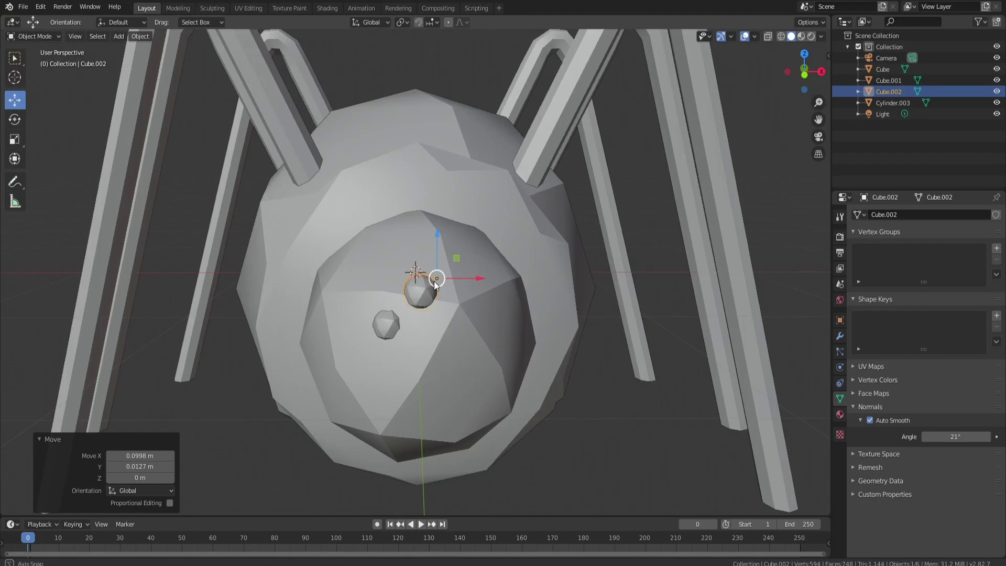
pyautogui.moveTo(435, 285); pyautogui.dragTo(466, 317, button='middle')
pyautogui.moveTo(461, 300); pyautogui.dragTo(459, 296)
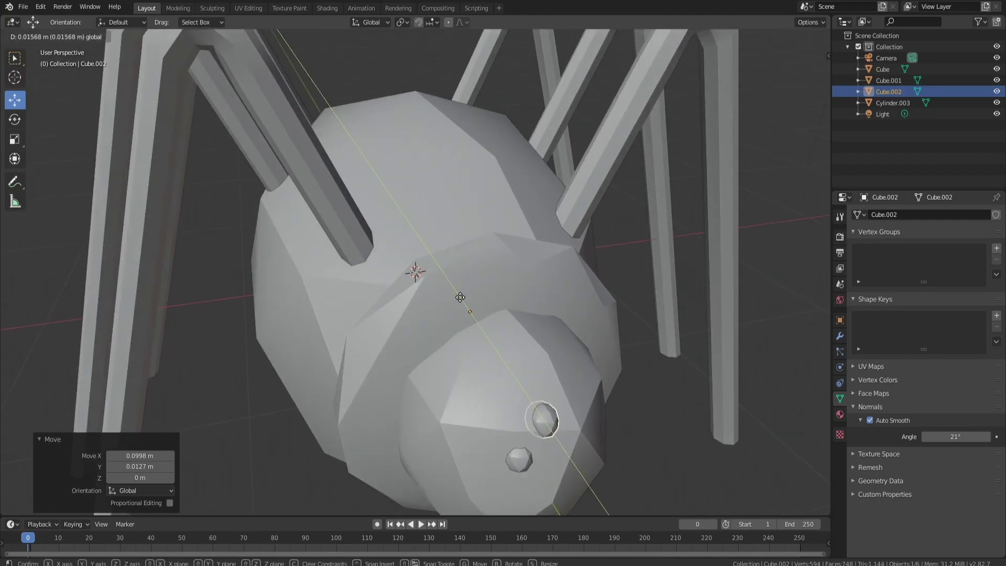
pyautogui.moveTo(457, 296); pyautogui.dragTo(538, 312, button='middle')
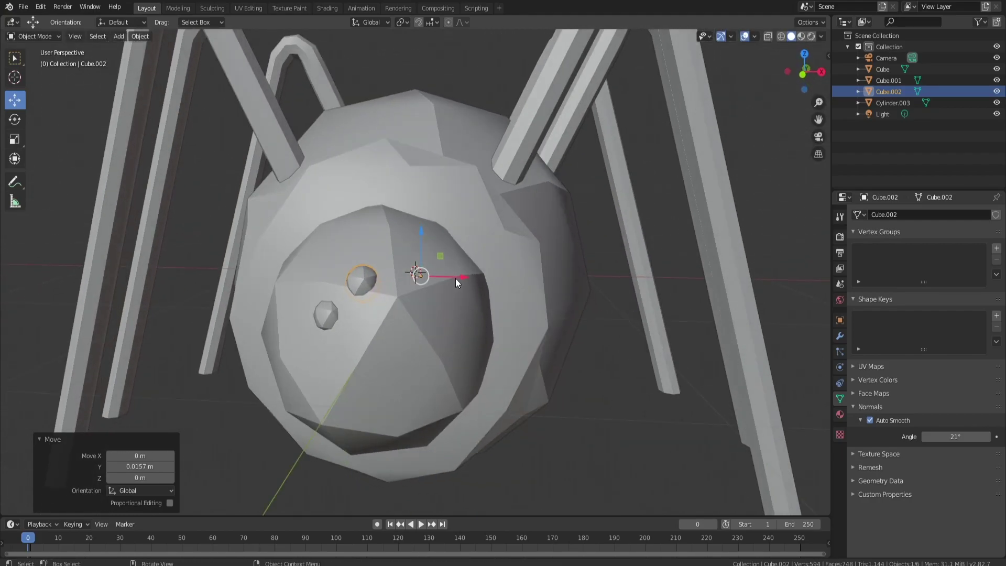
pyautogui.moveTo(455, 279); pyautogui.dragTo(444, 274)
# - Duplicate both eyes and move the copies along X, Z and Y to just below the originals
pyautogui.keyDown('shift'); pyautogui.click(330, 311); pyautogui.keyUp('shift')
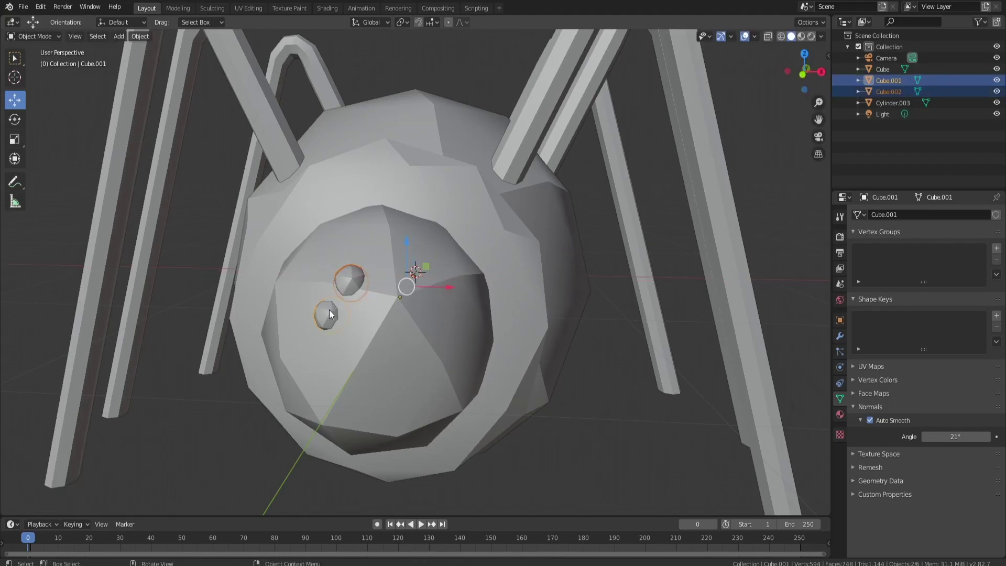
pyautogui.hotkey('shift', 'd')
pyautogui.press('Escape')
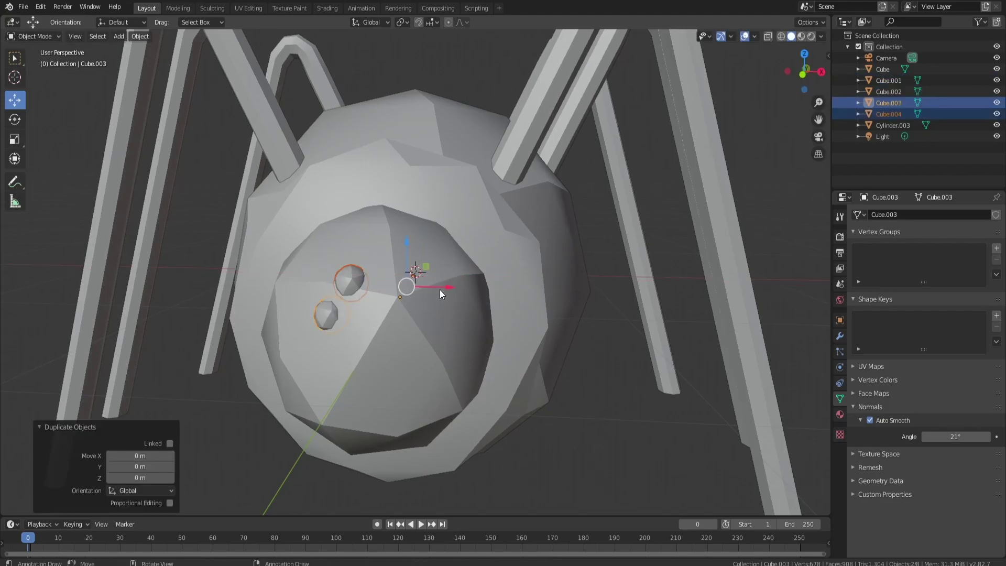
pyautogui.moveTo(443, 284)
pyautogui.mouseDown()
pyautogui.moveTo(469, 290)
pyautogui.moveTo(432, 284)
pyautogui.mouseUp()
pyautogui.moveTo(460, 285); pyautogui.dragTo(410, 310, button='middle')
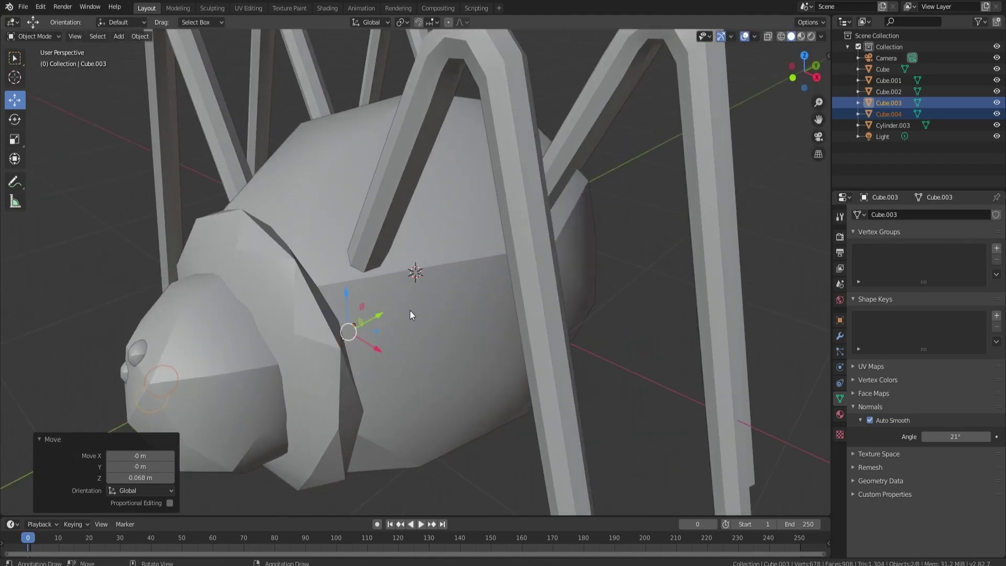
pyautogui.moveTo(378, 312); pyautogui.dragTo(369, 314)
pyautogui.moveTo(368, 314); pyautogui.dragTo(417, 285, button='middle')
pyautogui.moveTo(539, 298)
pyautogui.mouseDown(button='middle')
pyautogui.moveTo(527, 305)
pyautogui.moveTo(668, 266)
pyautogui.moveTo(636, 267)
pyautogui.mouseUp(button='middle')
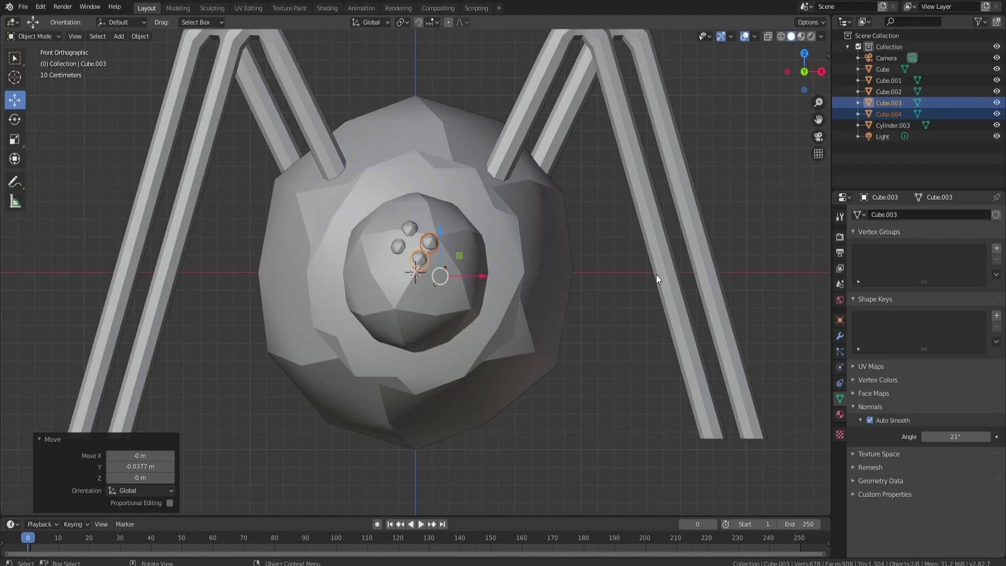
# - Tilt the new eye pair about 27° and nudge it along X and Z into place
pyautogui.press('r')
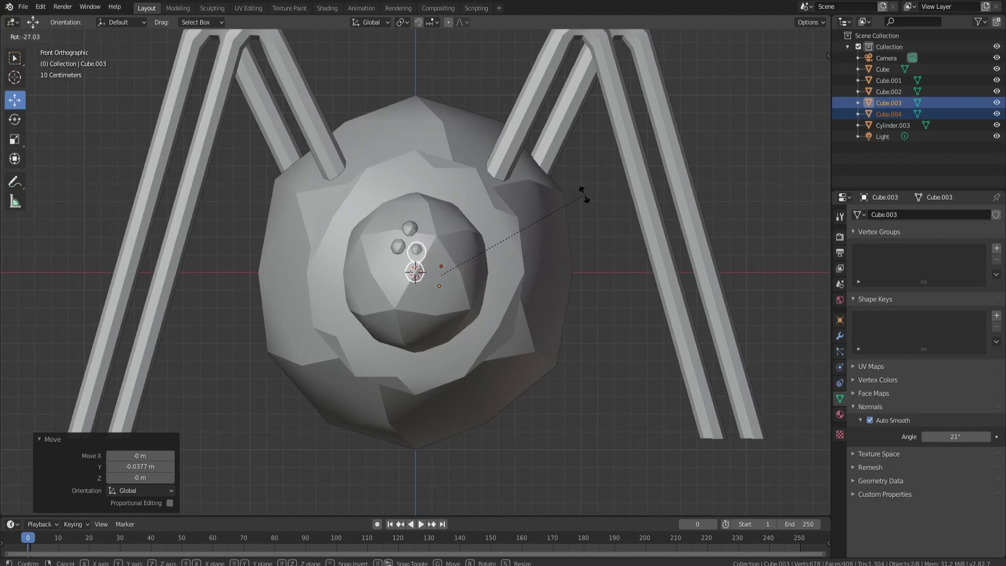
pyautogui.click(584, 198)
pyautogui.press('g')
pyautogui.press('x')
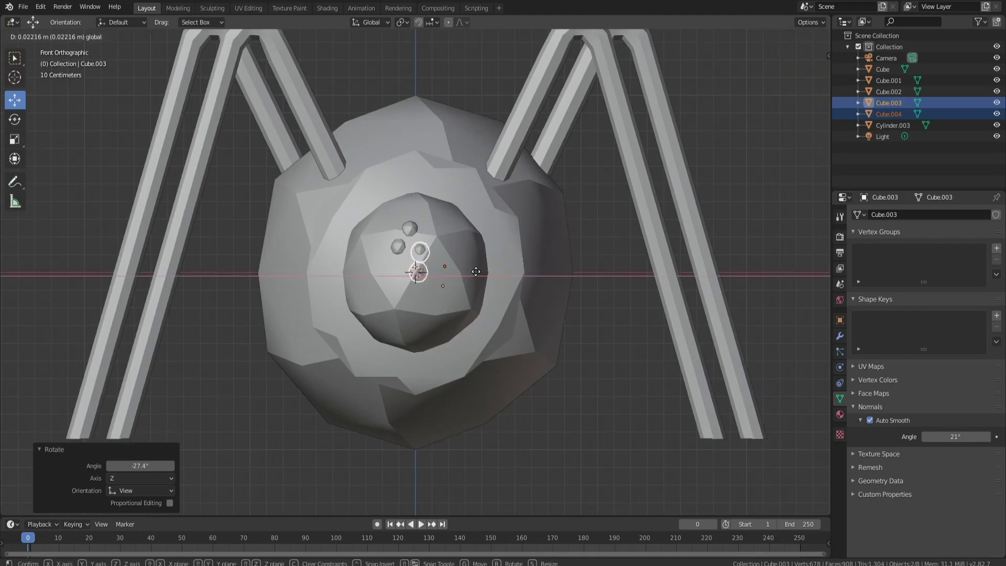
pyautogui.click(441, 241)
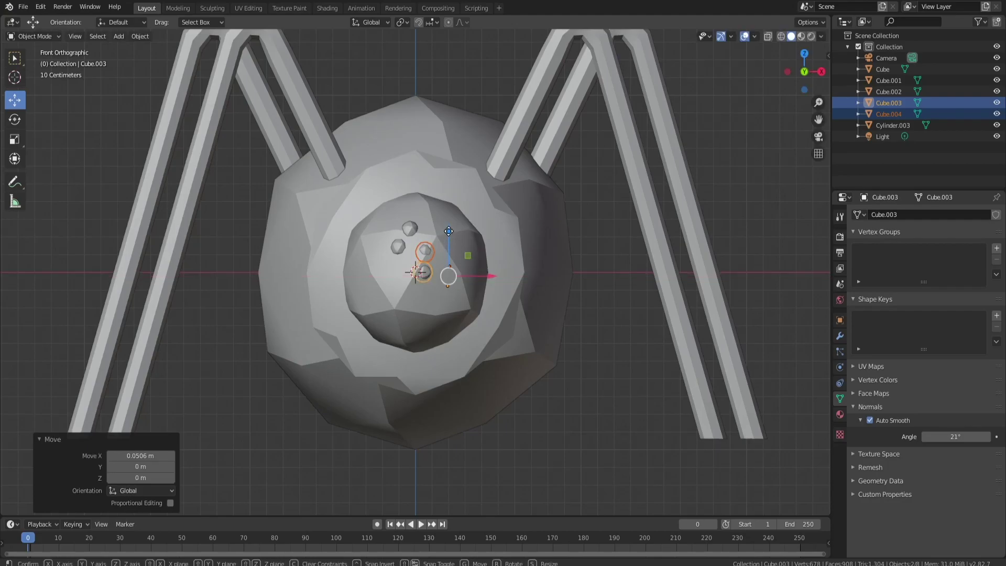
pyautogui.press('g')
pyautogui.press('z')
pyautogui.click(467, 219)
pyautogui.moveTo(467, 219); pyautogui.dragTo(431, 251, button='middle')
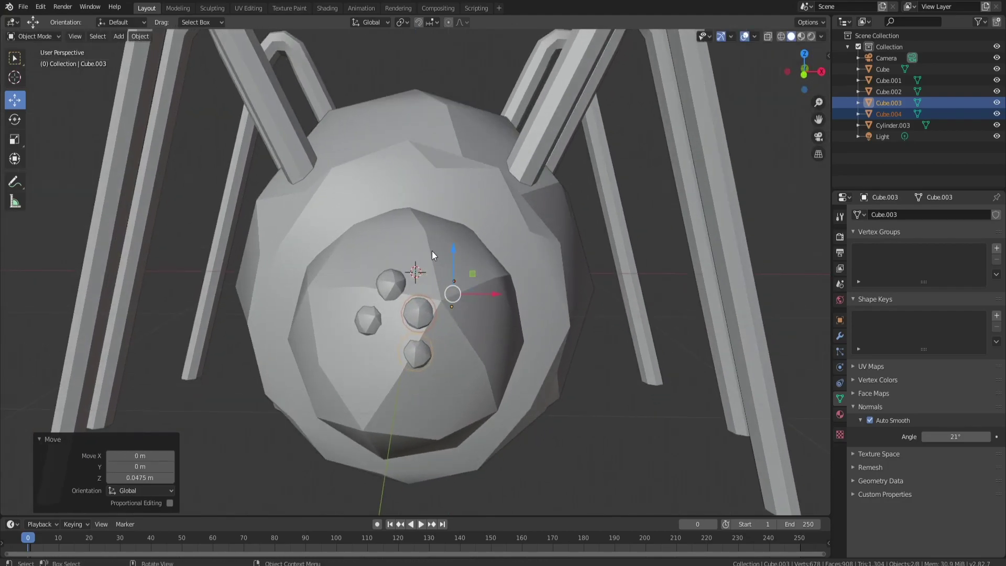
pyautogui.click(392, 282)
pyautogui.keyDown('shift'); pyautogui.click(366, 319); pyautogui.keyUp('shift')
# - Duplicate the original eye pair, flip it 180°, and slide it along Y onto the face
pyautogui.hotkey('shift', 'd')
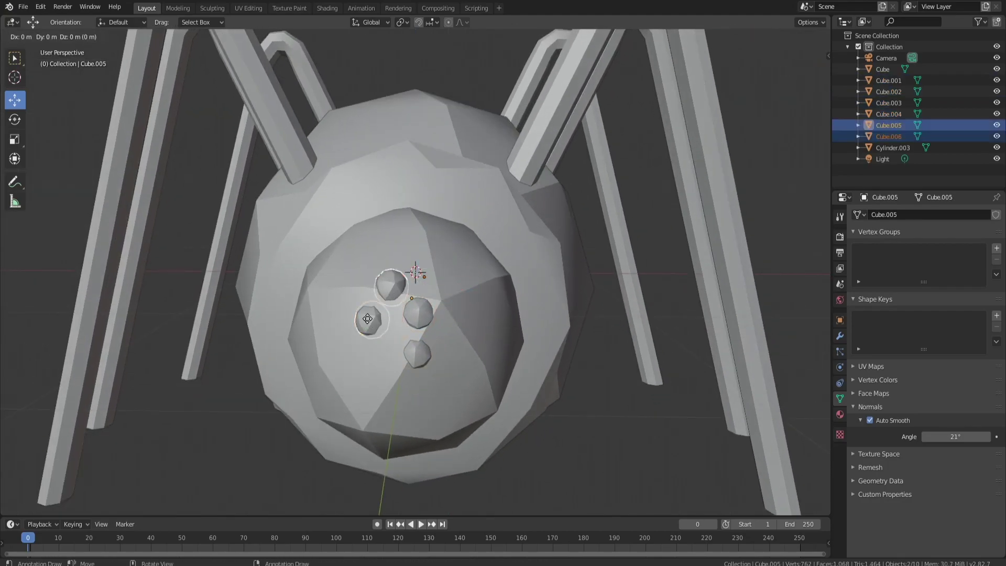
pyautogui.press('Escape')
pyautogui.press('KP_7')
pyautogui.write('r')
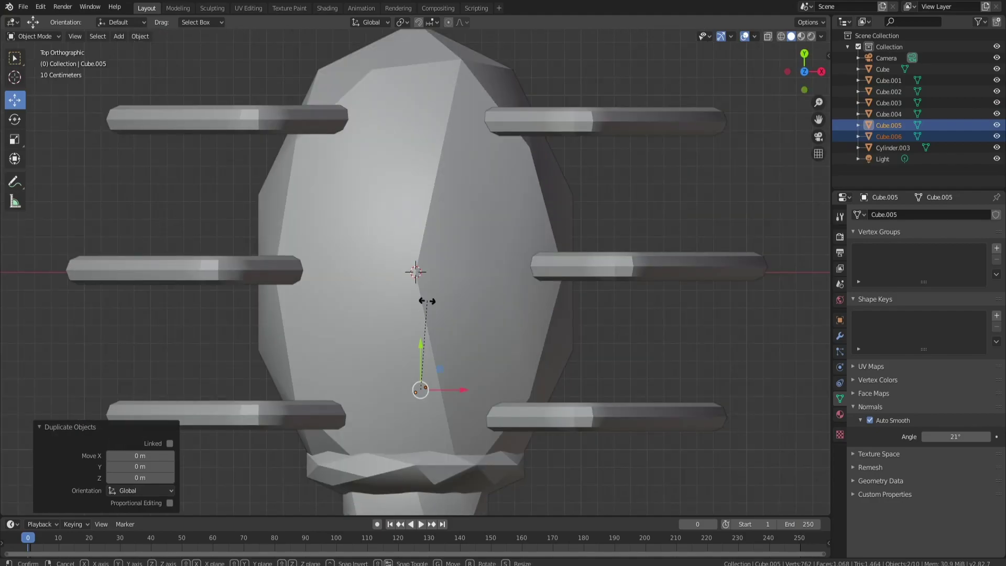
pyautogui.write('180')
pyautogui.press('Return')
pyautogui.moveTo(427, 301)
pyautogui.mouseDown(button='middle')
pyautogui.moveTo(472, 263)
pyautogui.moveTo(452, 233)
pyautogui.moveTo(422, 256)
pyautogui.mouseUp(button='middle')
pyautogui.moveTo(380, 310); pyautogui.dragTo(148, 430)
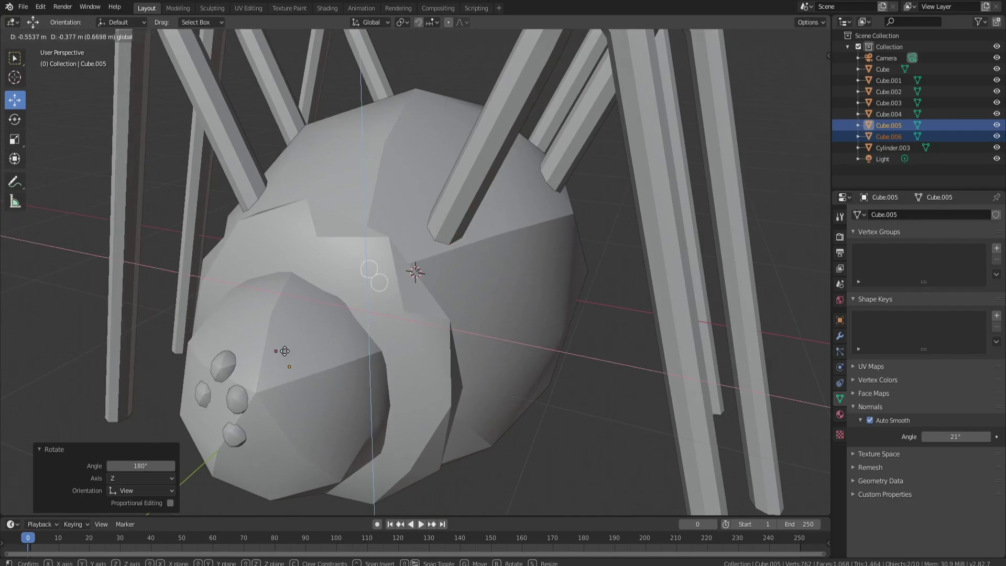
pyautogui.hotkey('ctrl', 'z')
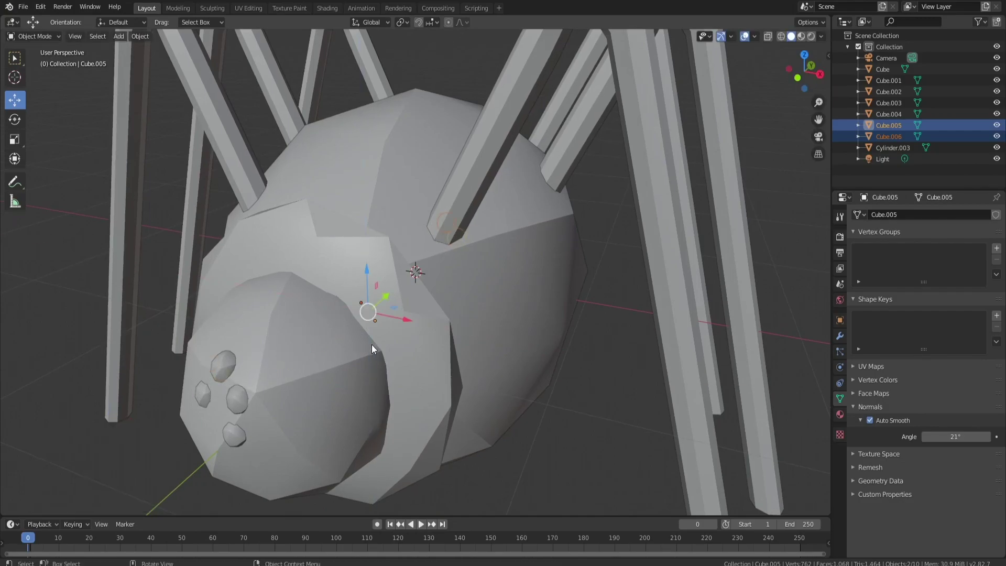
pyautogui.moveTo(385, 298); pyautogui.dragTo(166, 405)
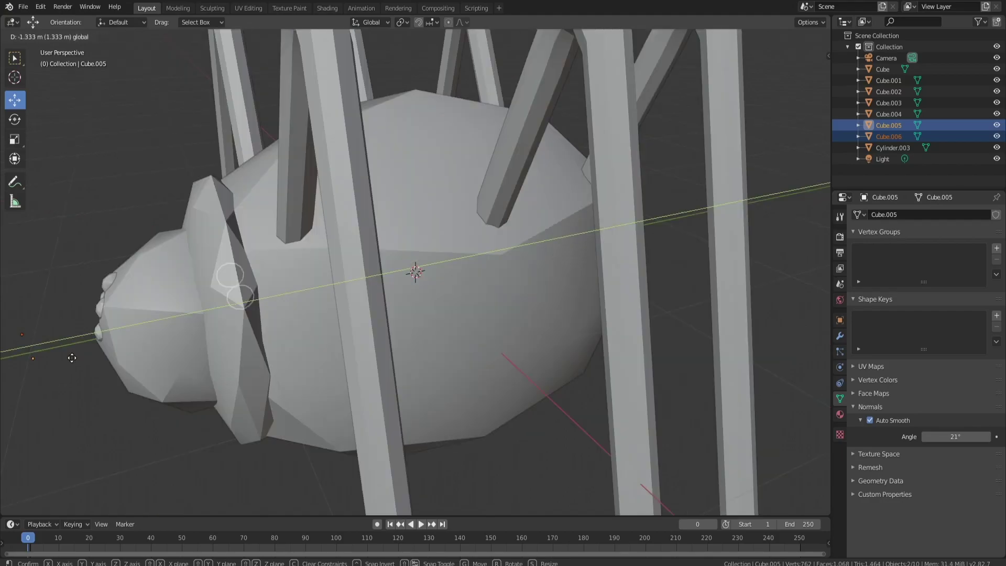
pyautogui.press('y')
pyautogui.moveTo(162, 409); pyautogui.dragTo(752, 385)
pyautogui.moveTo(537, 327); pyautogui.dragTo(610, 315, button='middle')
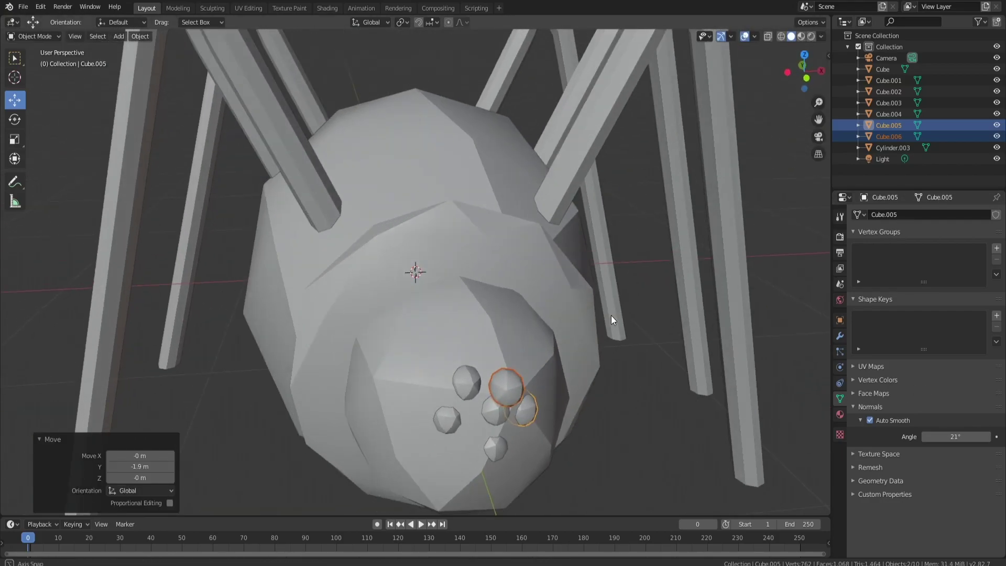
# - Nudge the top duplicated eye, then shift the middle, right and top eyes sideways
pyautogui.click(507, 381)
pyautogui.moveTo(507, 381); pyautogui.dragTo(558, 366, button='middle')
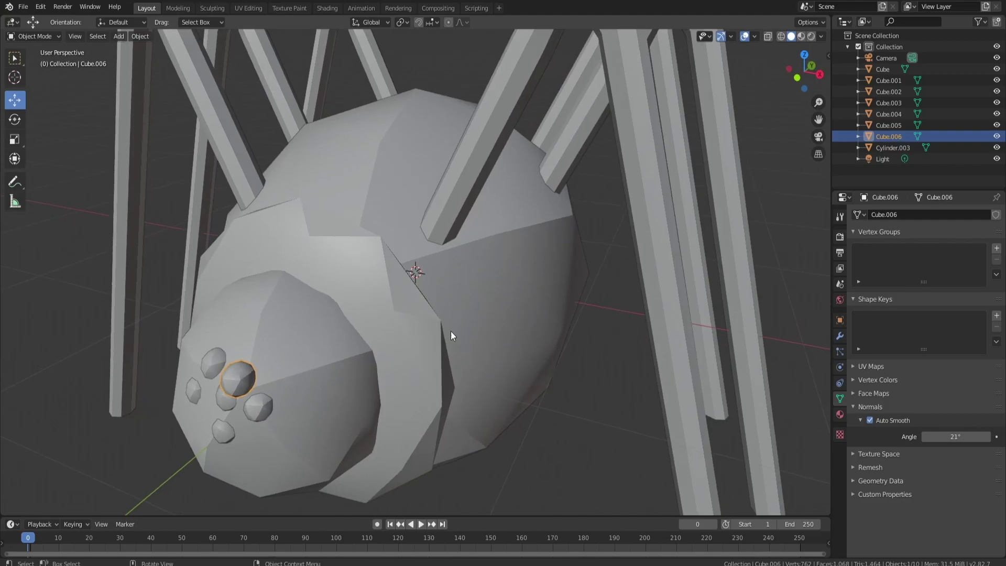
pyautogui.scroll(-6, 386, 334)
pyautogui.moveTo(315, 347); pyautogui.dragTo(321, 343)
pyautogui.scroll(4, 365, 337)
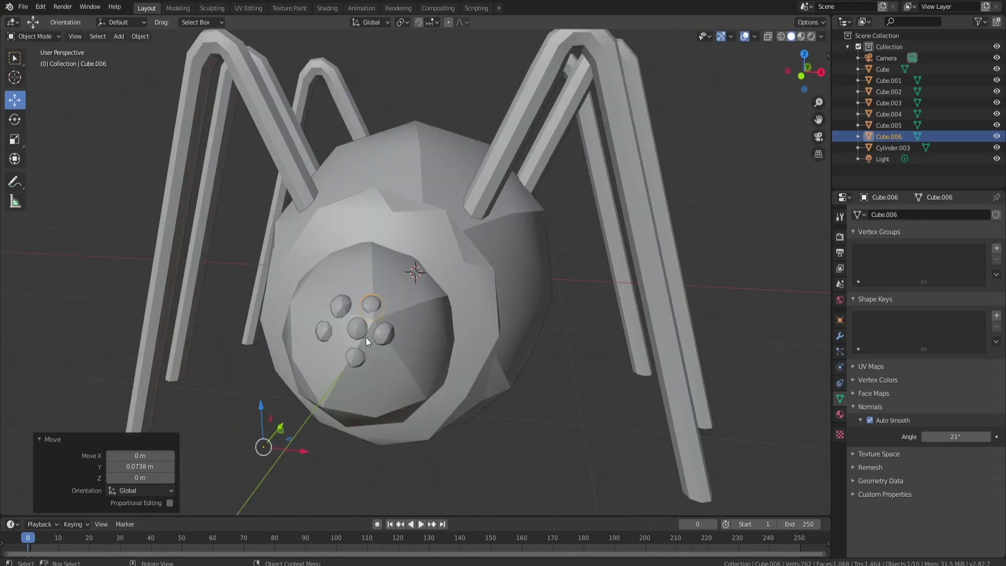
pyautogui.moveTo(300, 448); pyautogui.dragTo(287, 438)
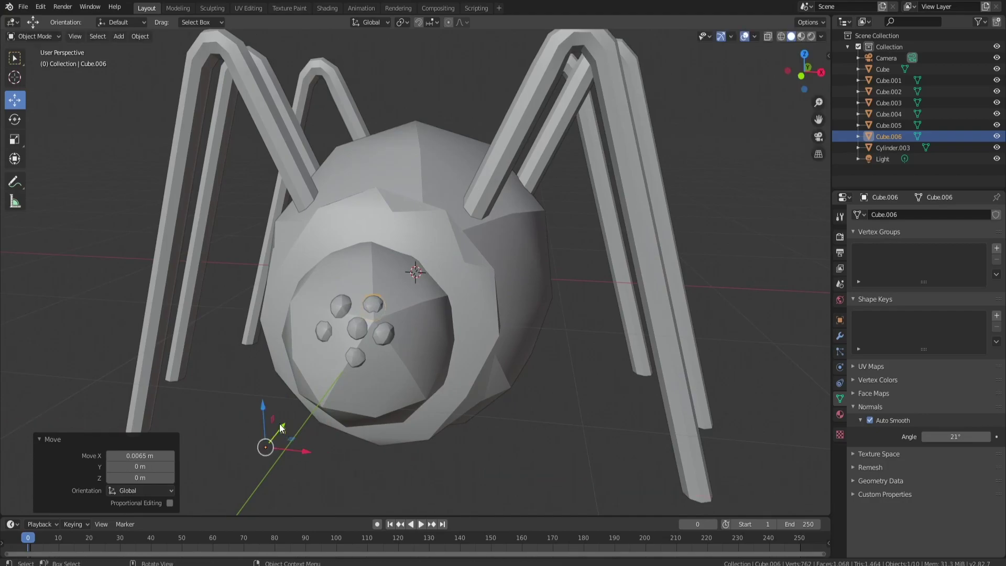
pyautogui.moveTo(277, 432); pyautogui.dragTo(275, 432)
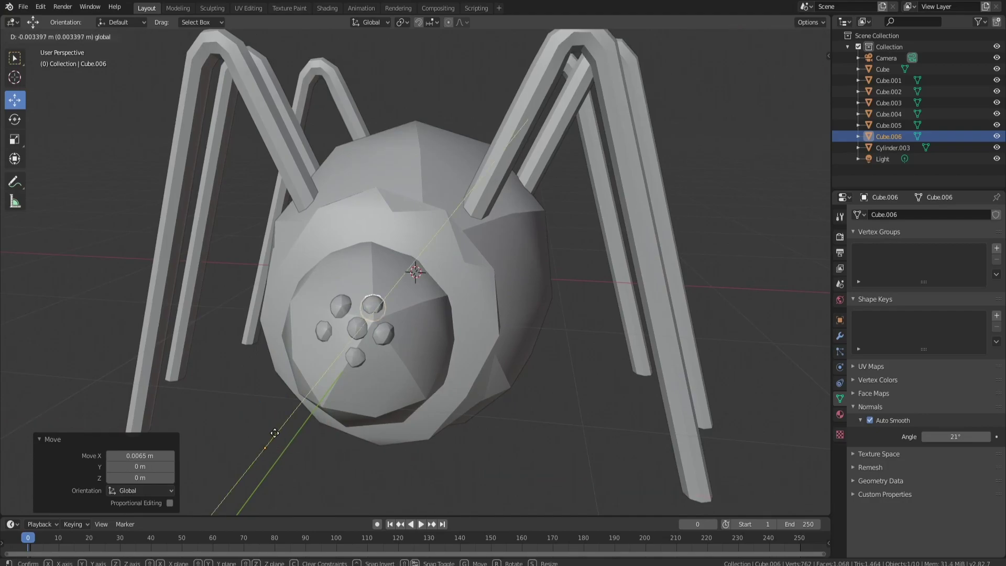
pyautogui.moveTo(276, 431); pyautogui.dragTo(386, 384, button='middle')
pyautogui.click(405, 314)
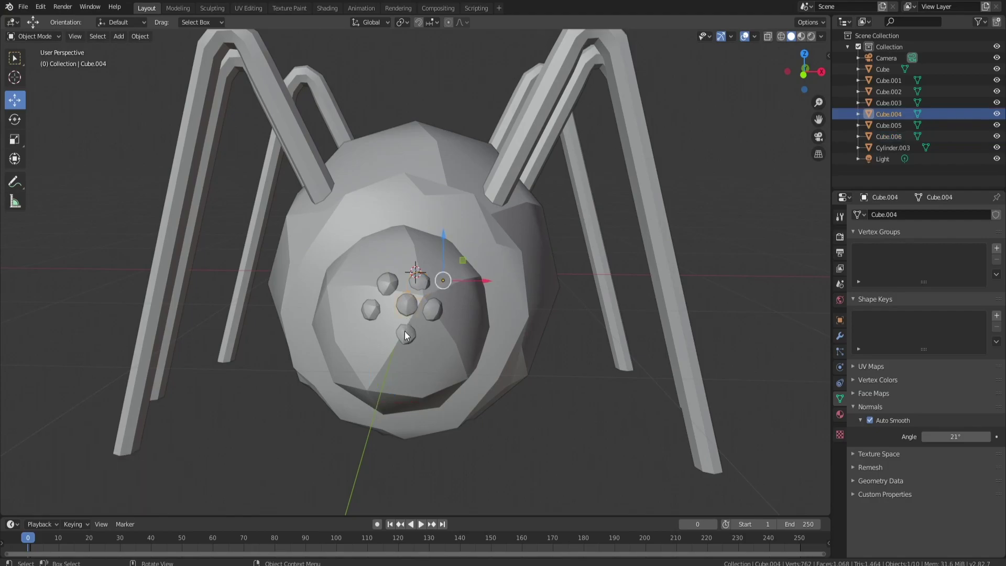
pyautogui.click(433, 312)
pyautogui.keyDown('shift'); pyautogui.click(422, 284); pyautogui.keyUp('shift')
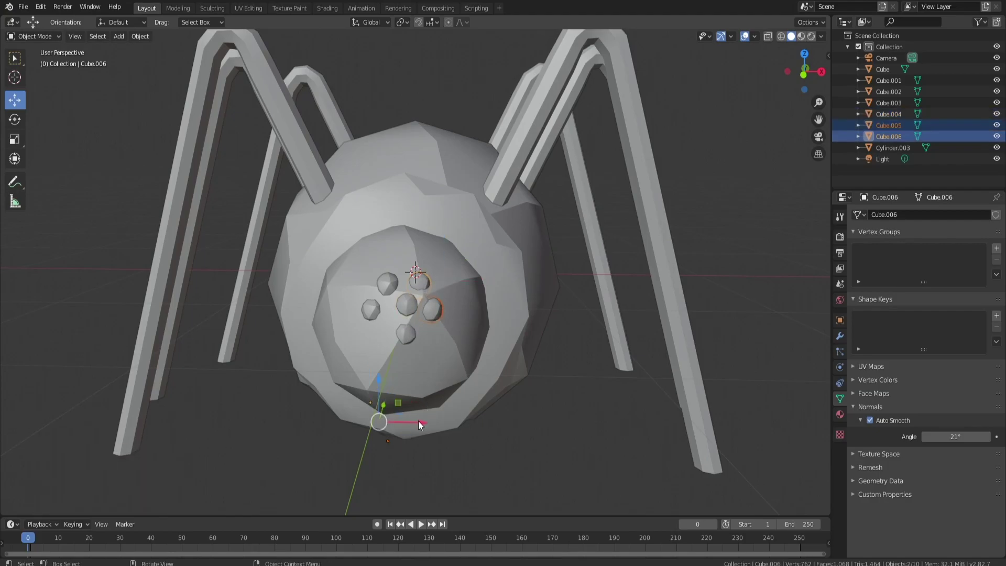
pyautogui.moveTo(419, 421); pyautogui.dragTo(429, 421)
pyautogui.click(471, 410)
pyautogui.moveTo(471, 410); pyautogui.dragTo(533, 381, button='middle')
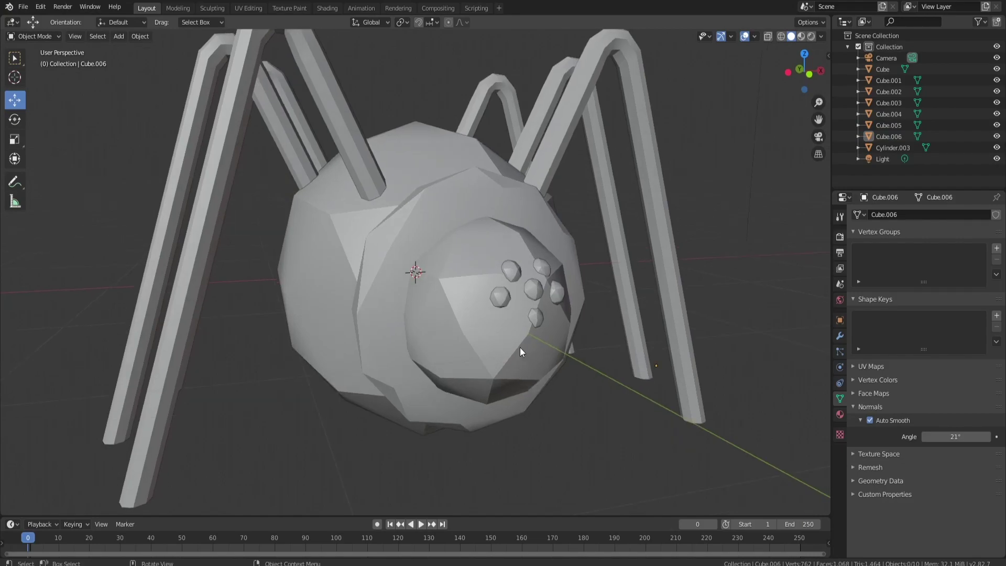
pyautogui.moveTo(520, 348)
pyautogui.mouseDown(button='middle')
pyautogui.moveTo(478, 345)
pyautogui.moveTo(509, 292)
pyautogui.moveTo(503, 303)
pyautogui.moveTo(499, 295)
pyautogui.moveTo(485, 302)
pyautogui.mouseUp(button='middle')
pyautogui.scroll(-3, 478, 345)
pyautogui.scroll(-2, 478, 345)
pyautogui.scroll(3, 498, 295)
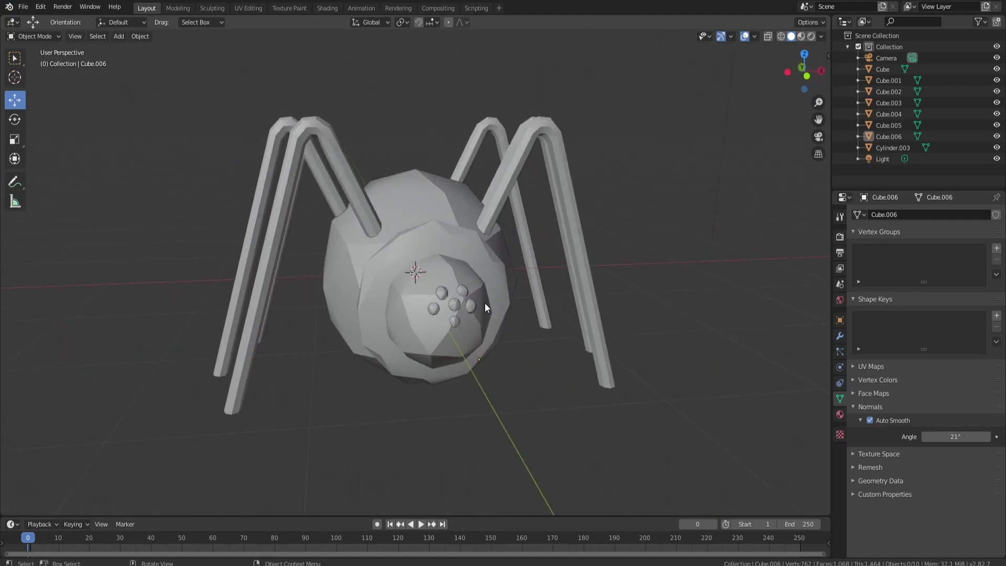
# - Shift-select all six eye spheres and join them with Ctrl+J into one object
pyautogui.click(470, 302)
pyautogui.keyDown('shift'); pyautogui.click(454, 322); pyautogui.keyUp('shift')
pyautogui.keyDown('shift'); pyautogui.click(454, 305); pyautogui.keyUp('shift')
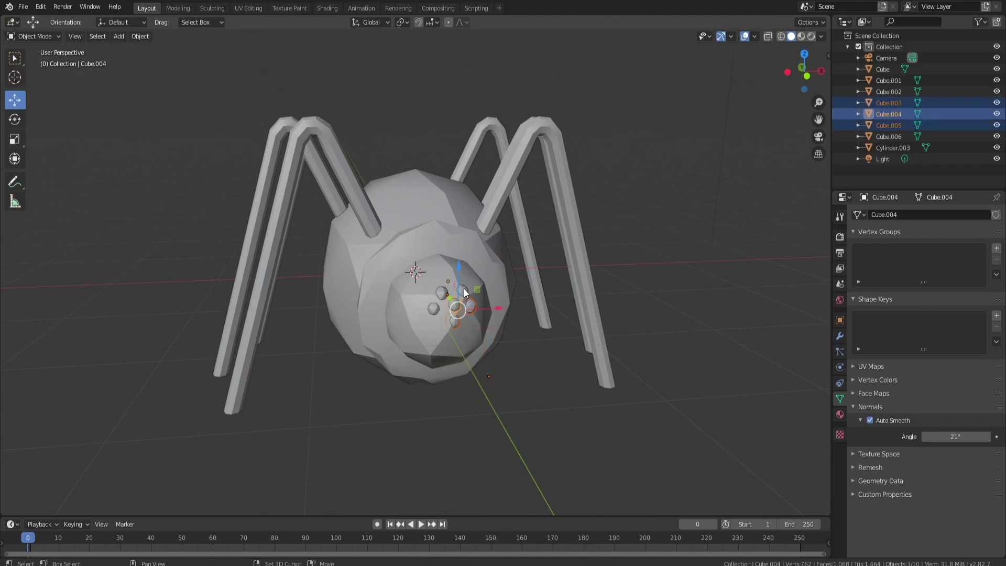
pyautogui.keyDown('shift'); pyautogui.click(463, 291); pyautogui.keyUp('shift')
pyautogui.keyDown('shift'); pyautogui.click(432, 308); pyautogui.keyUp('shift')
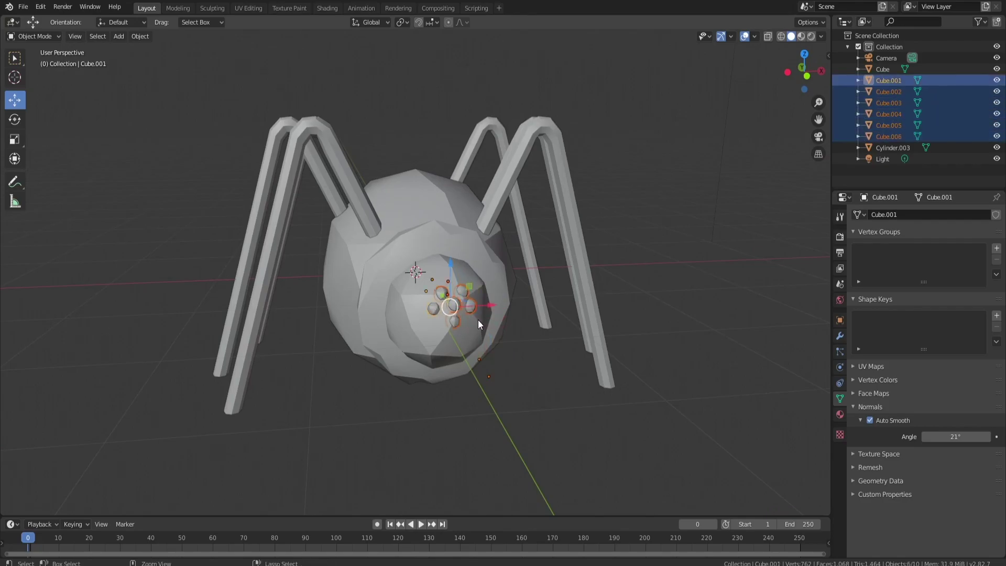
pyautogui.hotkey('ctrl', 'j')
pyautogui.hotkey('shift', 'a')
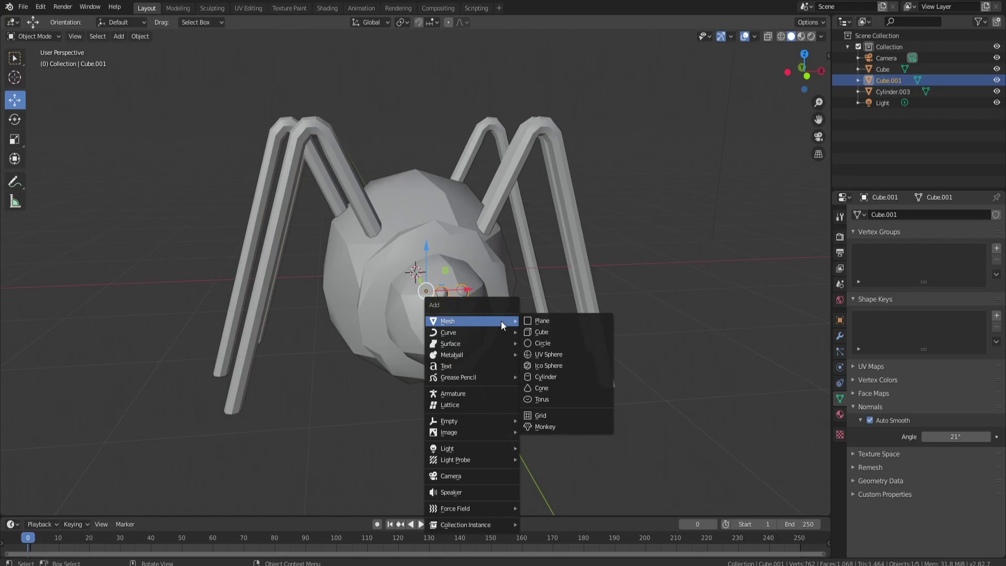
# - Add a cone and rotate it 90° in side orthographic view to lie along the body
pyautogui.click(546, 388)
pyautogui.moveTo(545, 388)
pyautogui.mouseDown(button='middle')
pyautogui.moveTo(581, 259)
pyautogui.moveTo(494, 293)
pyautogui.mouseUp(button='middle')
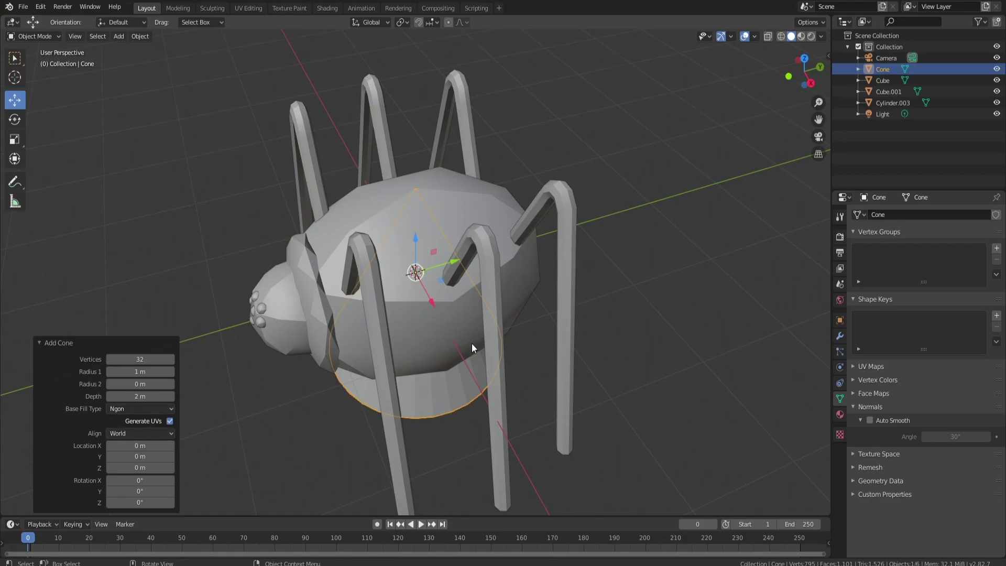
pyautogui.moveTo(472, 344)
pyautogui.mouseDown(button='middle')
pyautogui.moveTo(572, 322)
pyautogui.moveTo(535, 276)
pyautogui.mouseUp(button='middle')
pyautogui.write('r')
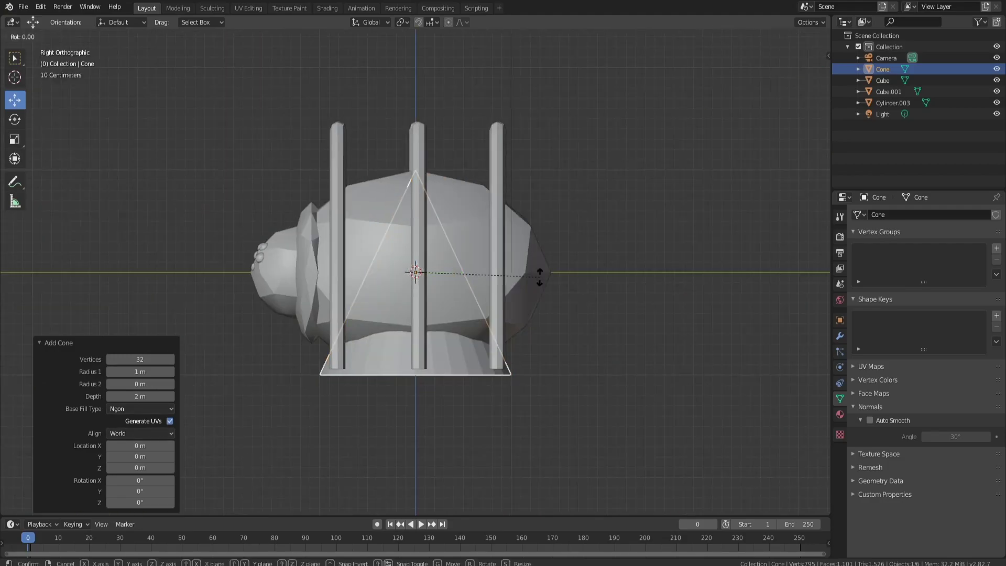
pyautogui.write('90')
pyautogui.press('Return')
pyautogui.write('r')
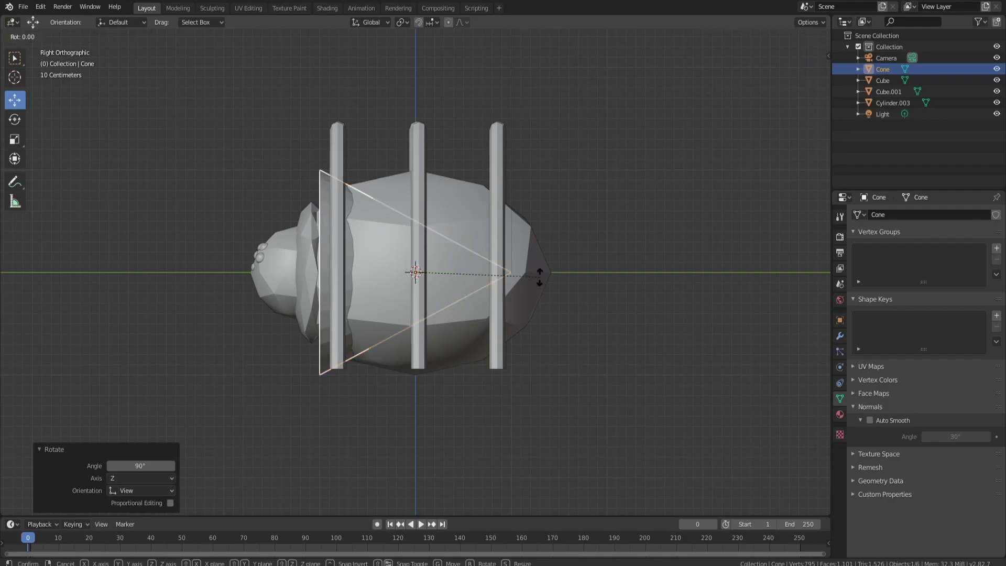
pyautogui.write('810r')
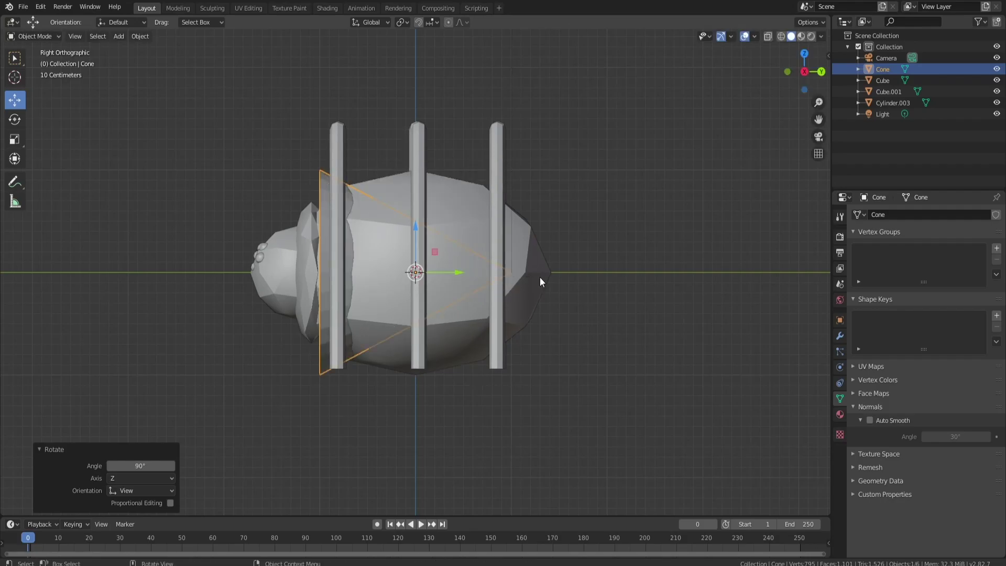
pyautogui.press('Return')
pyautogui.press('r')
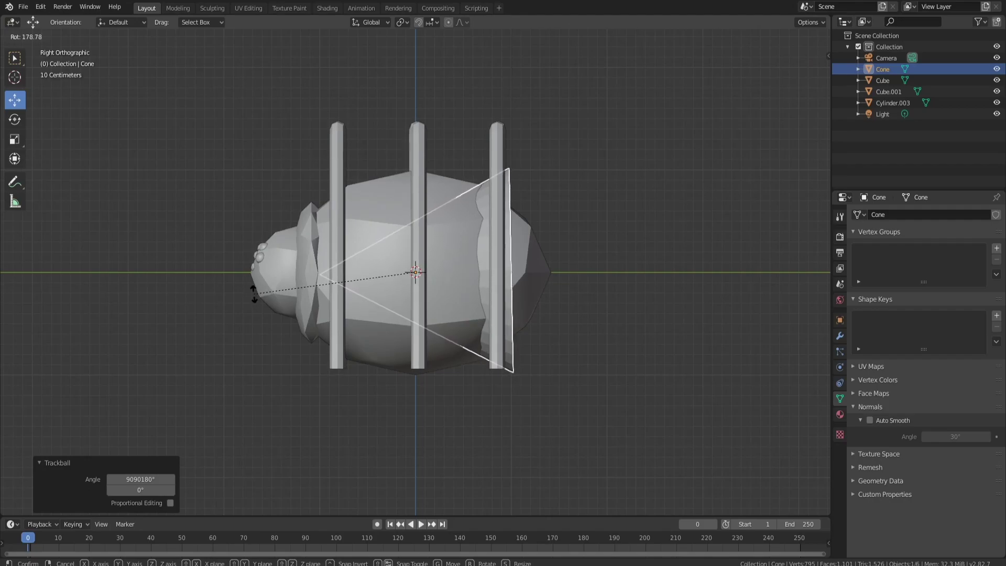
pyautogui.click(254, 294)
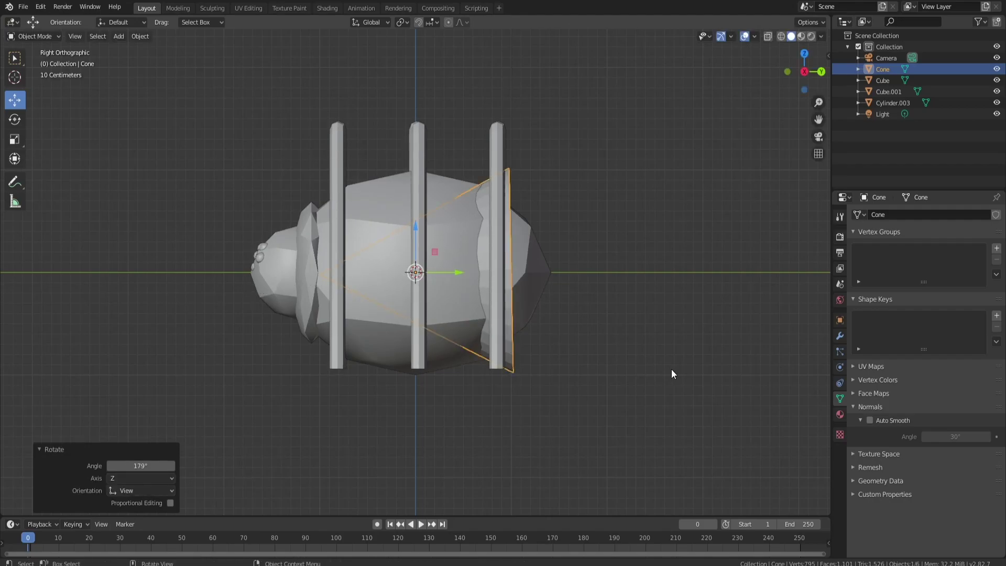
# - Stretch the cone lengthwise along Y and shrink it into a slender stalk
pyautogui.press('s')
pyautogui.click(634, 341)
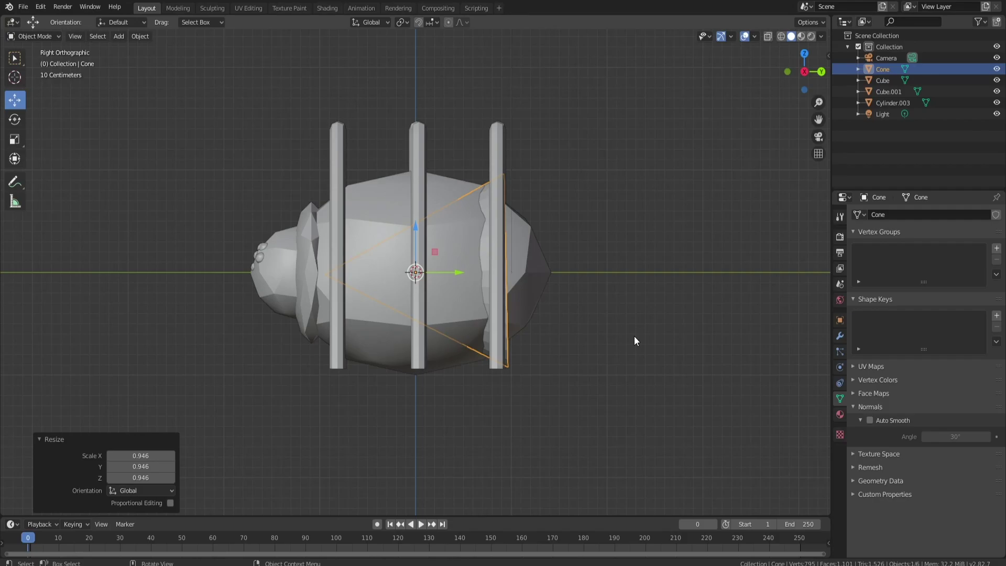
pyautogui.press('s')
pyautogui.press('y')
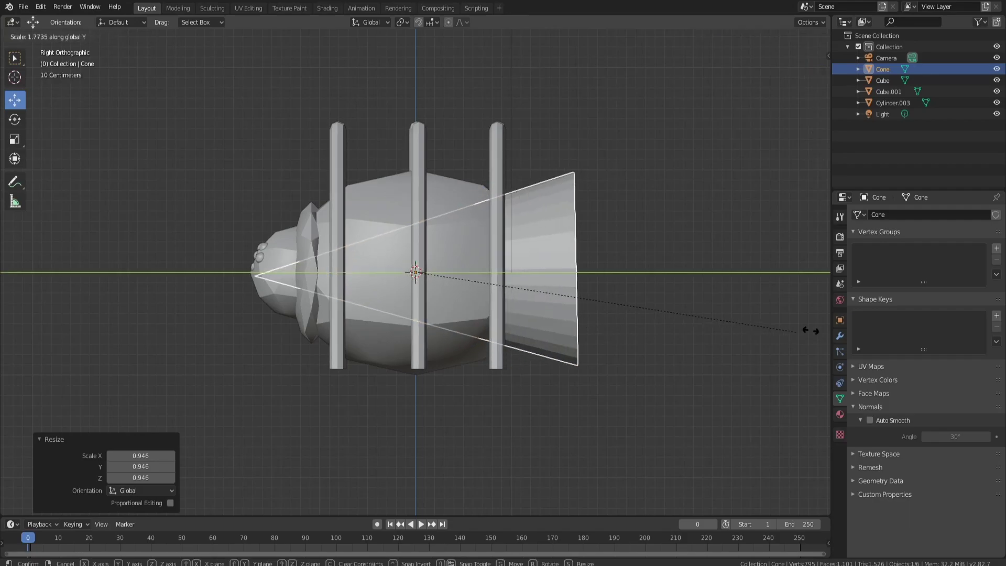
pyautogui.click(392, 320)
pyautogui.press('s')
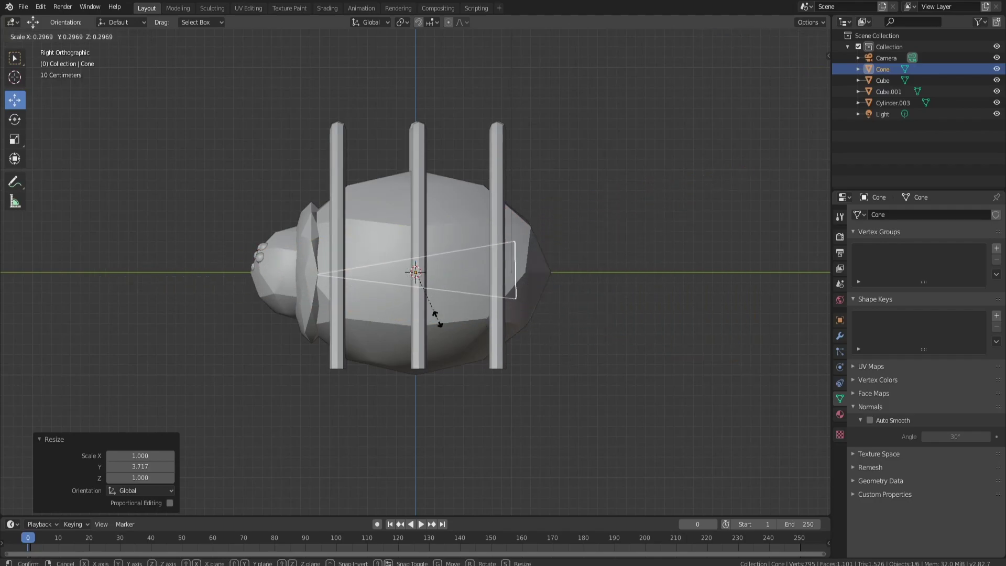
pyautogui.click(428, 290)
# - Move the cone against the spider's rear and scale it up about 2.6 times
pyautogui.press('g')
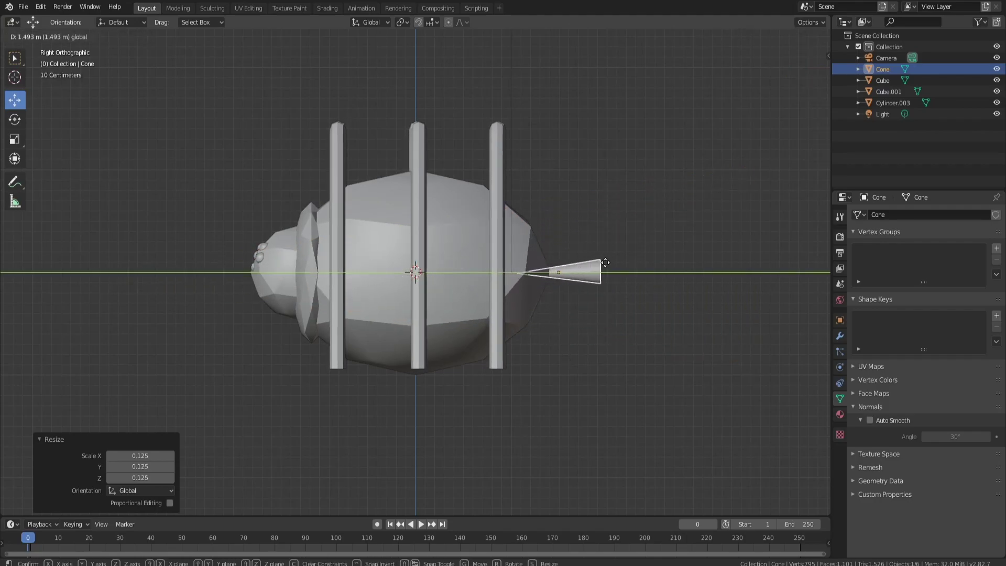
pyautogui.click(597, 261)
pyautogui.moveTo(597, 262)
pyautogui.mouseDown(button='middle')
pyautogui.moveTo(527, 300)
pyautogui.moveTo(360, 312)
pyautogui.moveTo(276, 276)
pyautogui.mouseUp(button='middle')
pyautogui.press('g')
pyautogui.press('y')
pyautogui.click(225, 265)
pyautogui.press('s')
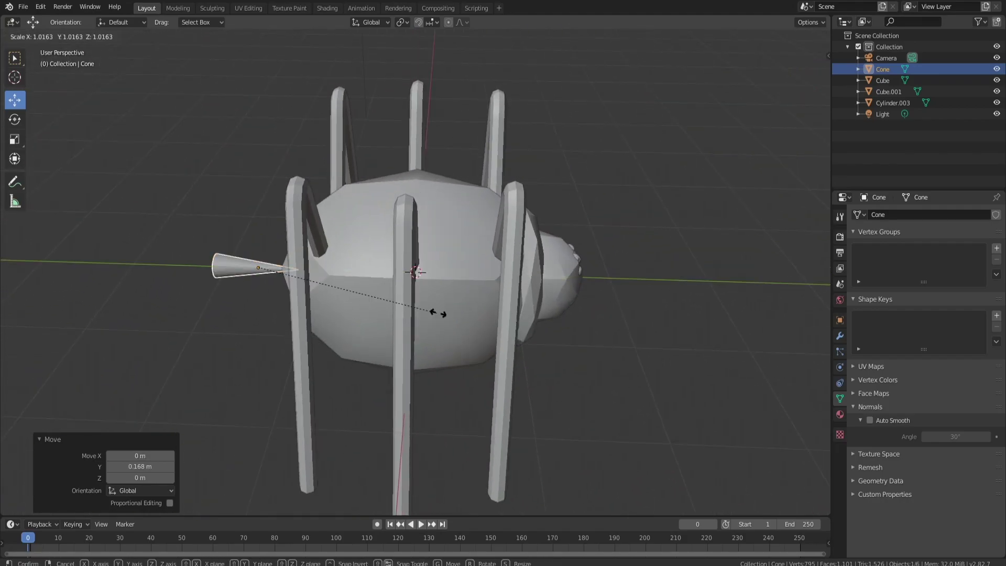
pyautogui.click(730, 242)
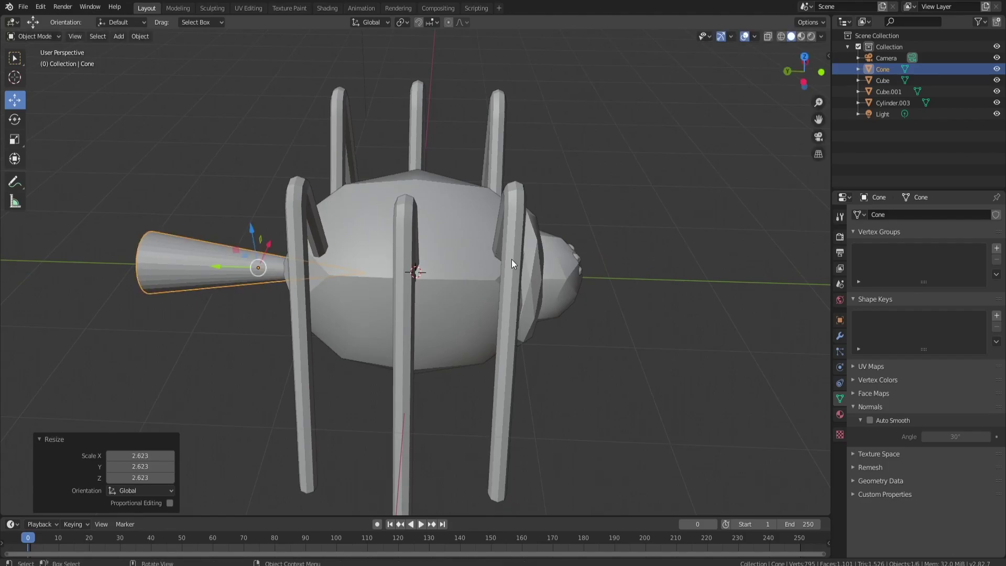
pyautogui.moveTo(511, 259)
pyautogui.mouseDown(button='middle')
pyautogui.moveTo(593, 225)
pyautogui.moveTo(444, 245)
pyautogui.moveTo(438, 256)
pyautogui.mouseUp(button='middle')
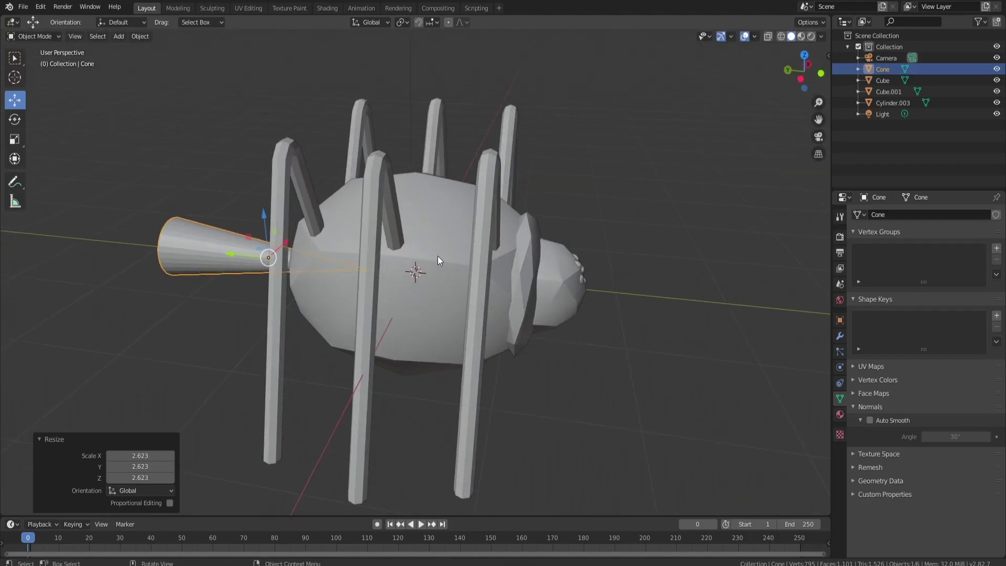
pyautogui.scroll(-3, 438, 256)
pyautogui.moveTo(380, 241)
pyautogui.mouseDown(button='middle')
pyautogui.moveTo(403, 219)
pyautogui.moveTo(391, 222)
pyautogui.mouseUp(button='middle')
# - Add an icosphere and move it behind the spider
pyautogui.hotkey('shift', 'a')
pyautogui.moveTo(360, 222)
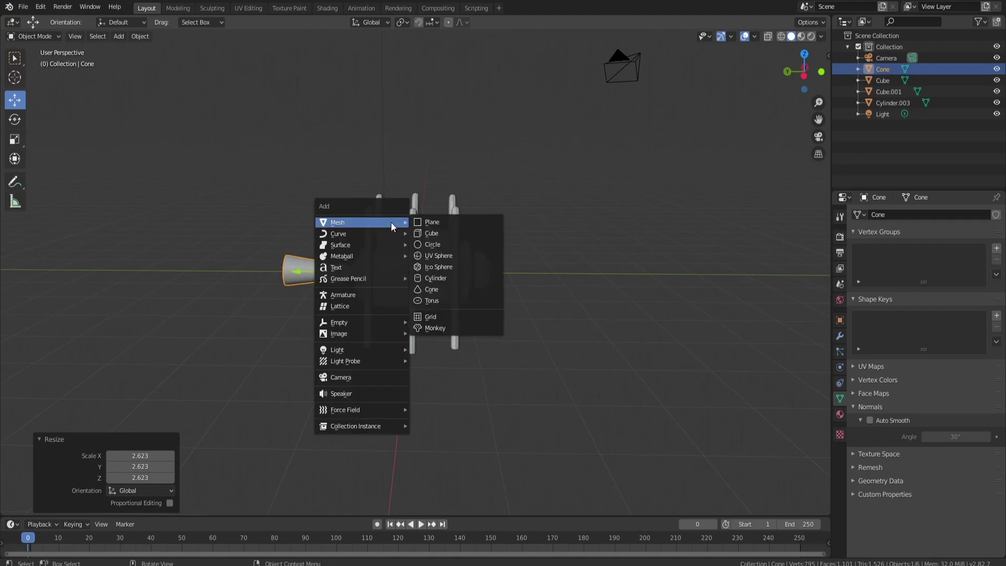
pyautogui.click(436, 265)
pyautogui.scroll(2, 435, 269)
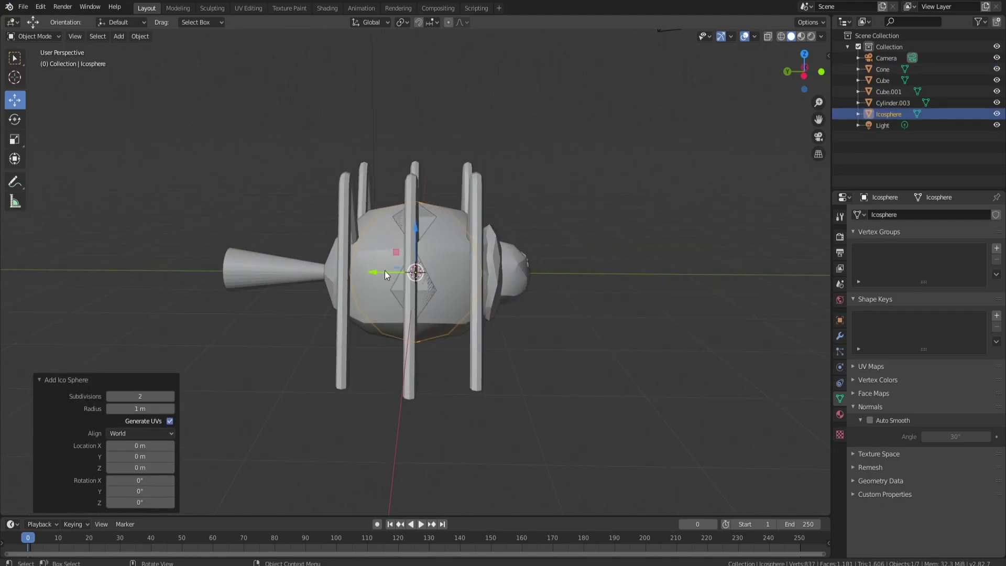
pyautogui.press('g')
pyautogui.click(178, 249)
pyautogui.moveTo(266, 223); pyautogui.dragTo(428, 211, button='middle')
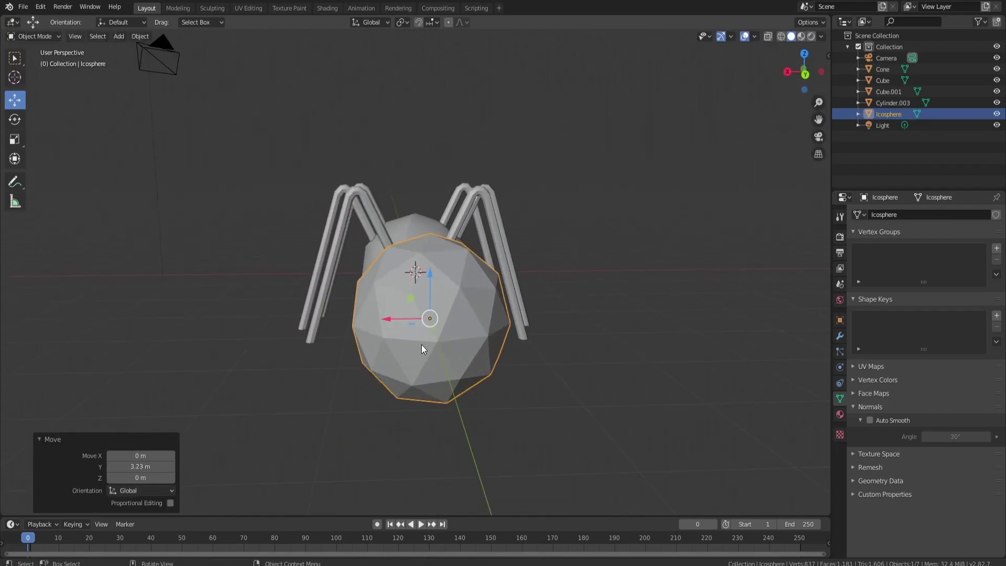
# - Randomize the icosphere's vertices in Edit Mode with a raised amount for a lumpy shape
pyautogui.press('Tab')
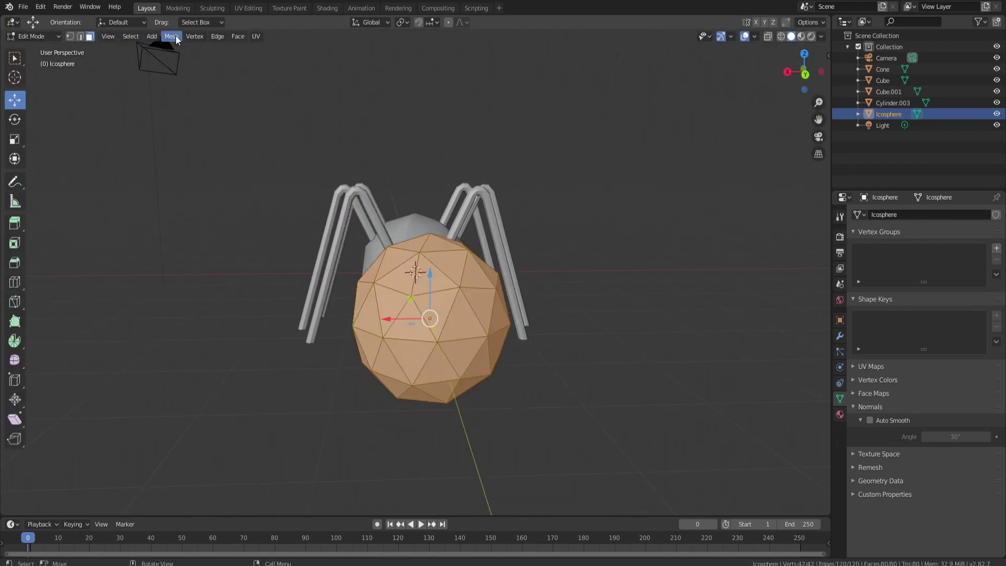
pyautogui.click(172, 37)
pyautogui.moveTo(189, 50)
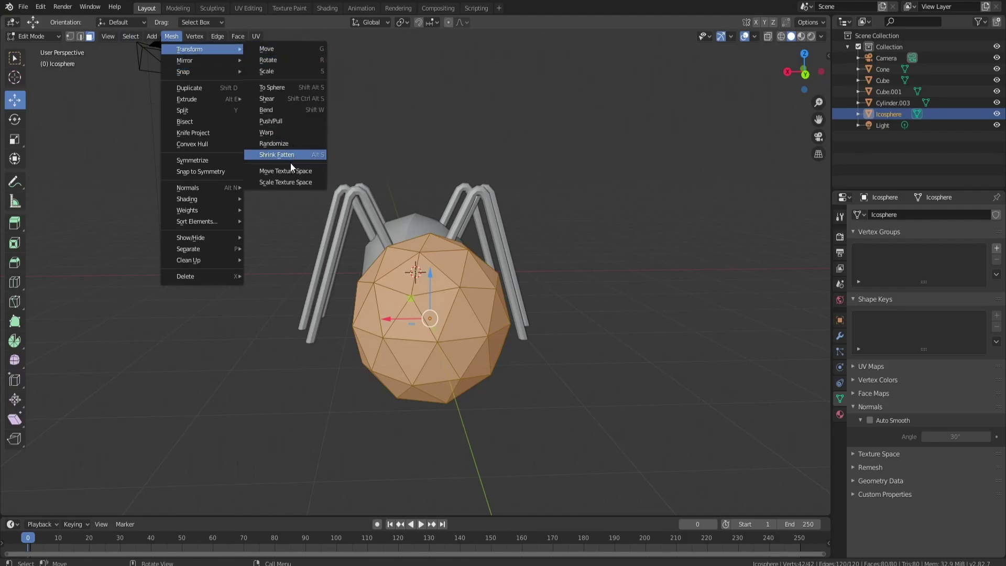
pyautogui.click(280, 144)
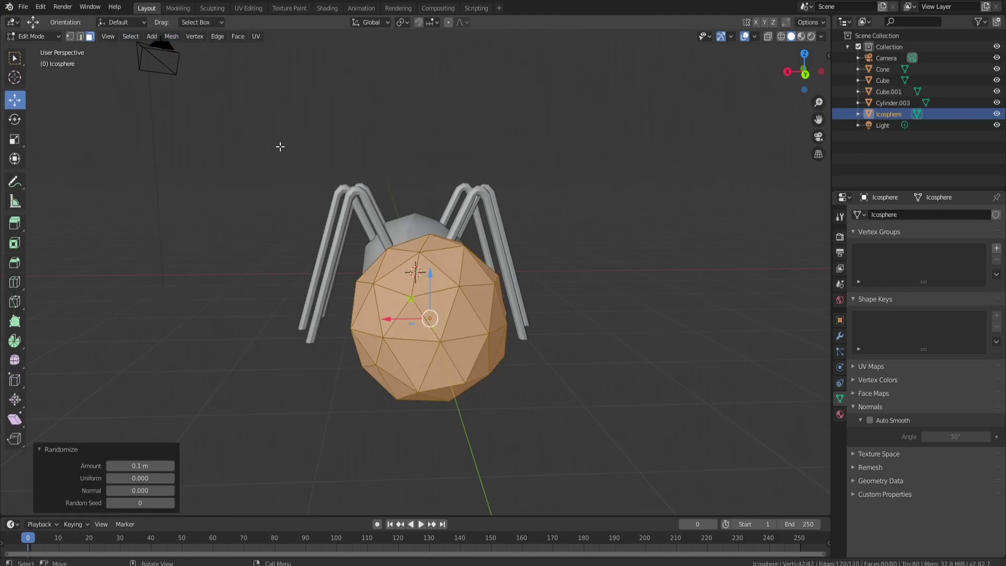
pyautogui.moveTo(453, 225); pyautogui.dragTo(384, 268, button='middle')
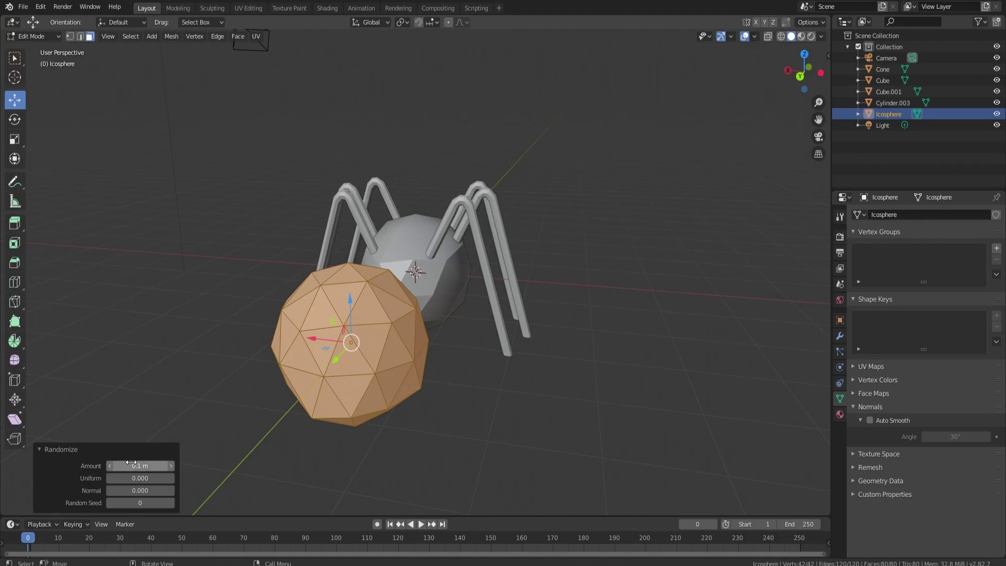
pyautogui.moveTo(132, 464); pyautogui.dragTo(161, 466)
pyautogui.press('Tab')
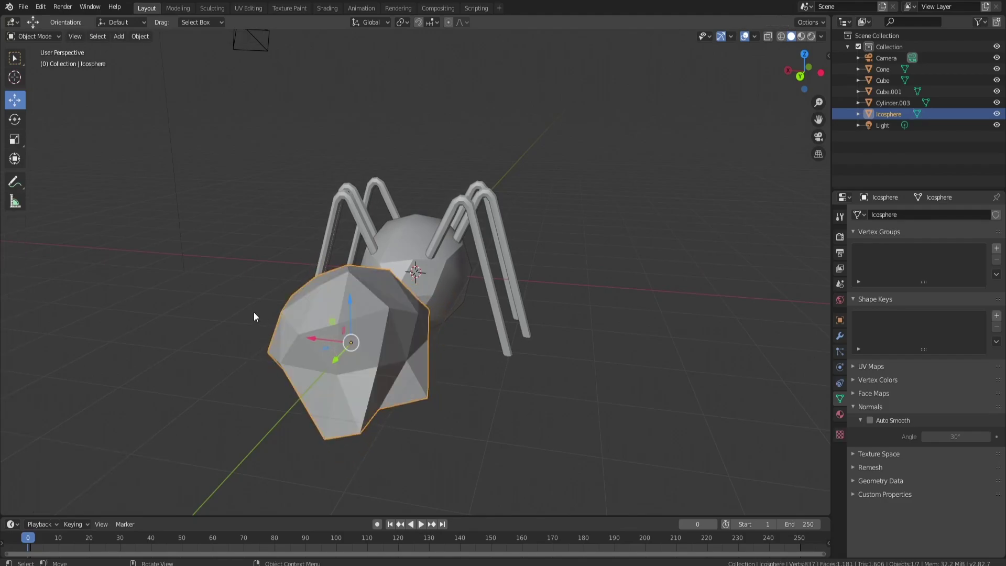
# - Shrink the icosphere and move it along X and Y to the stalk tip
pyautogui.press('s')
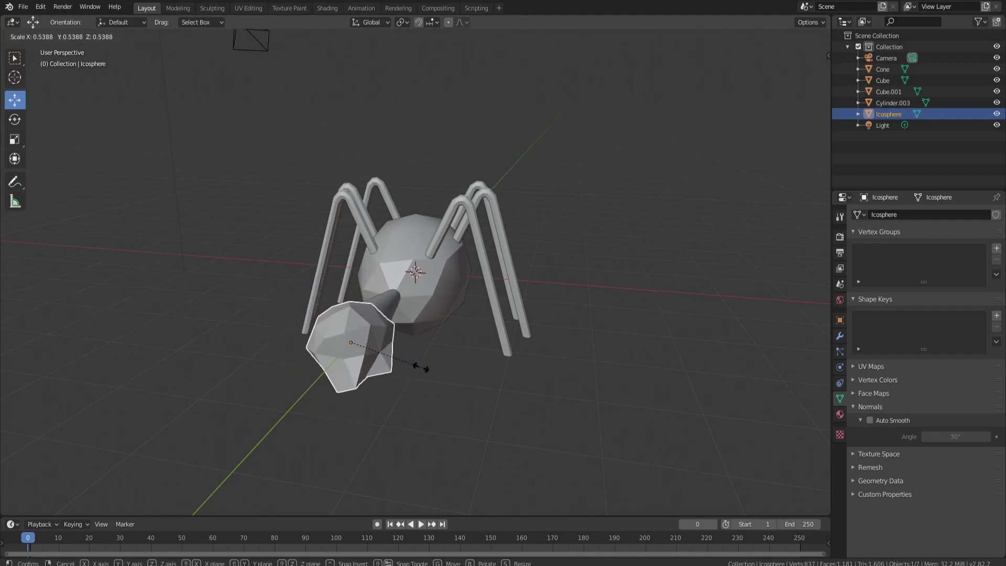
pyautogui.click(416, 366)
pyautogui.press('g')
pyautogui.press('x')
pyautogui.click(367, 328)
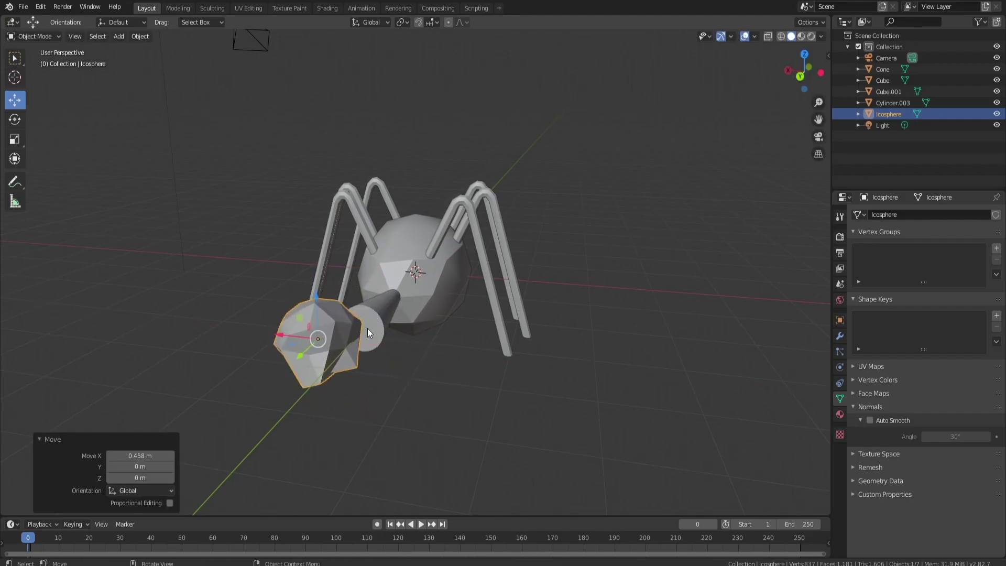
pyautogui.moveTo(367, 327)
pyautogui.mouseDown(button='middle')
pyautogui.moveTo(329, 363)
pyautogui.moveTo(211, 315)
pyautogui.moveTo(327, 301)
pyautogui.moveTo(331, 273)
pyautogui.mouseUp(button='middle')
pyautogui.press('g')
pyautogui.press('y')
pyautogui.click(260, 315)
# - Duplicate the lumpy icosphere, enlarge it, and reposition the copy along X and Y
pyautogui.hotkey('shift', 'd')
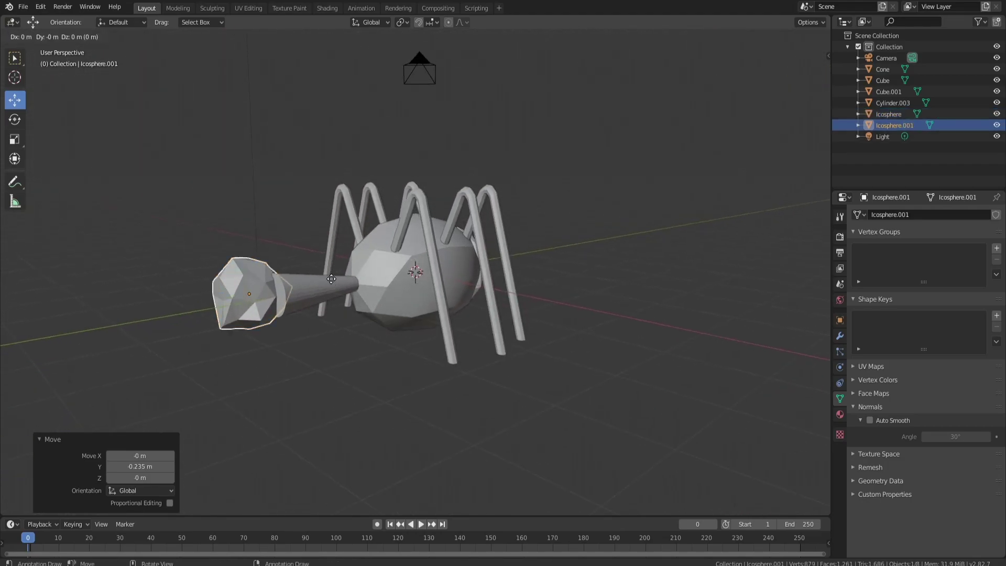
pyautogui.rightClick(293, 287)
pyautogui.press('s')
pyautogui.click(381, 284)
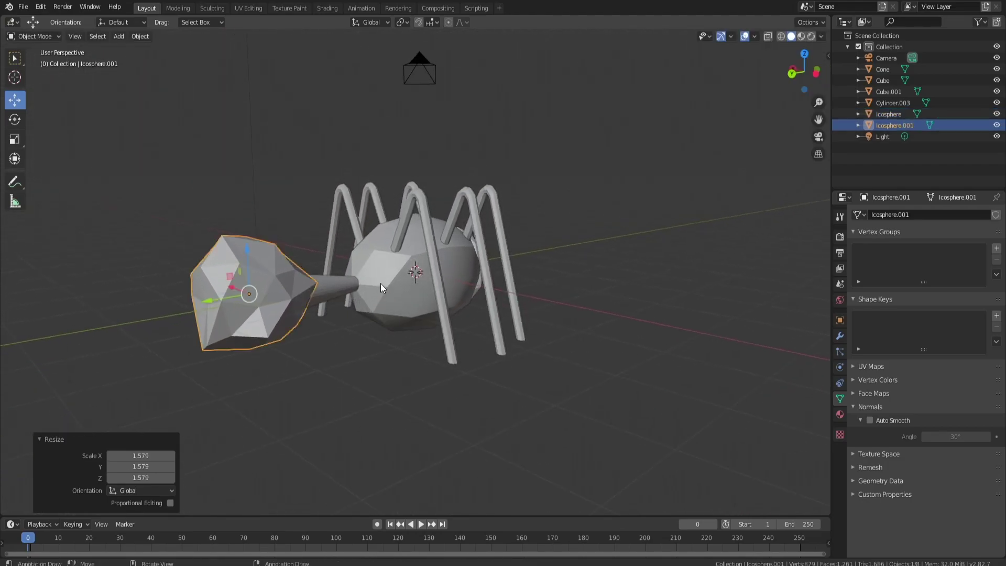
pyautogui.press('s')
pyautogui.click(320, 381)
pyautogui.moveTo(318, 303)
pyautogui.mouseDown(button='middle')
pyautogui.moveTo(348, 392)
pyautogui.moveTo(440, 334)
pyautogui.moveTo(447, 308)
pyautogui.moveTo(548, 334)
pyautogui.moveTo(538, 320)
pyautogui.mouseUp(button='middle')
pyautogui.press('g')
pyautogui.press('x')
pyautogui.click(381, 383)
pyautogui.press('g')
pyautogui.press('y')
pyautogui.click(480, 318)
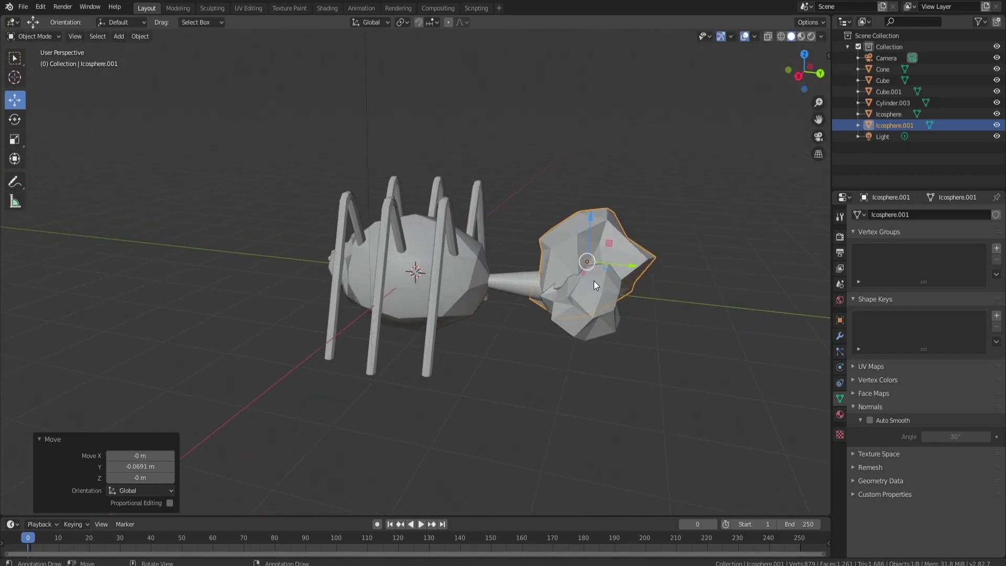
pyautogui.moveTo(600, 348)
pyautogui.mouseDown(button='middle')
pyautogui.moveTo(562, 336)
pyautogui.moveTo(629, 334)
pyautogui.moveTo(604, 358)
pyautogui.mouseUp(button='middle')
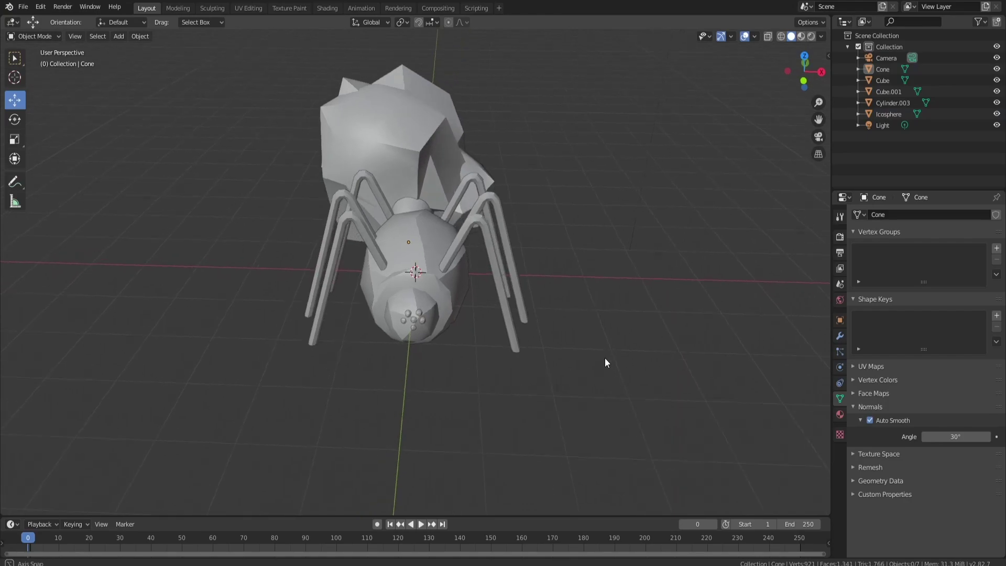
# - Select the cone stalk and icosphere cloud and move them 0.202 m along X
pyautogui.click(414, 202)
pyautogui.keyDown('shift'); pyautogui.click(425, 144); pyautogui.keyUp('shift')
pyautogui.keyDown('shift'); pyautogui.click(413, 191); pyautogui.keyUp('shift')
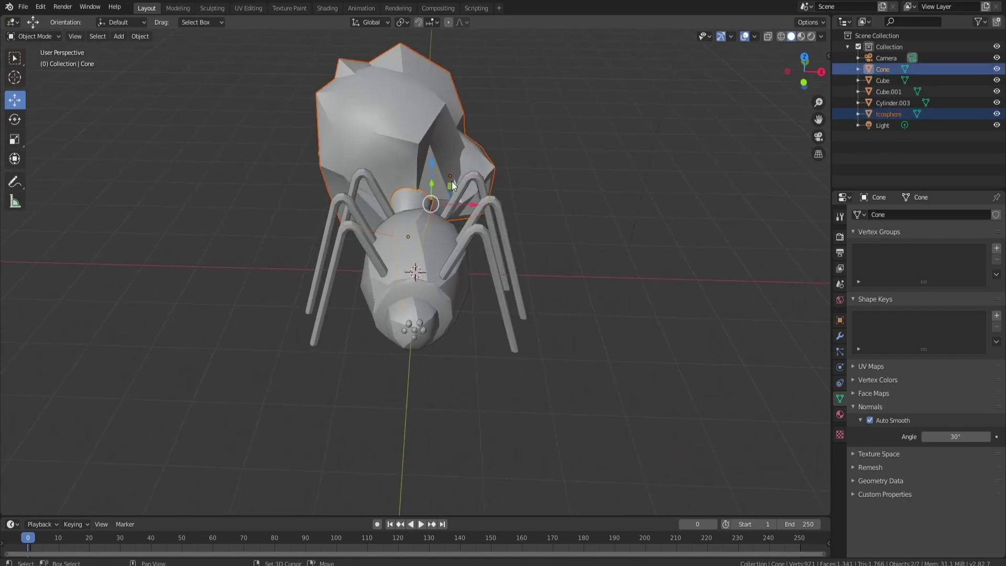
pyautogui.moveTo(461, 203); pyautogui.dragTo(473, 203)
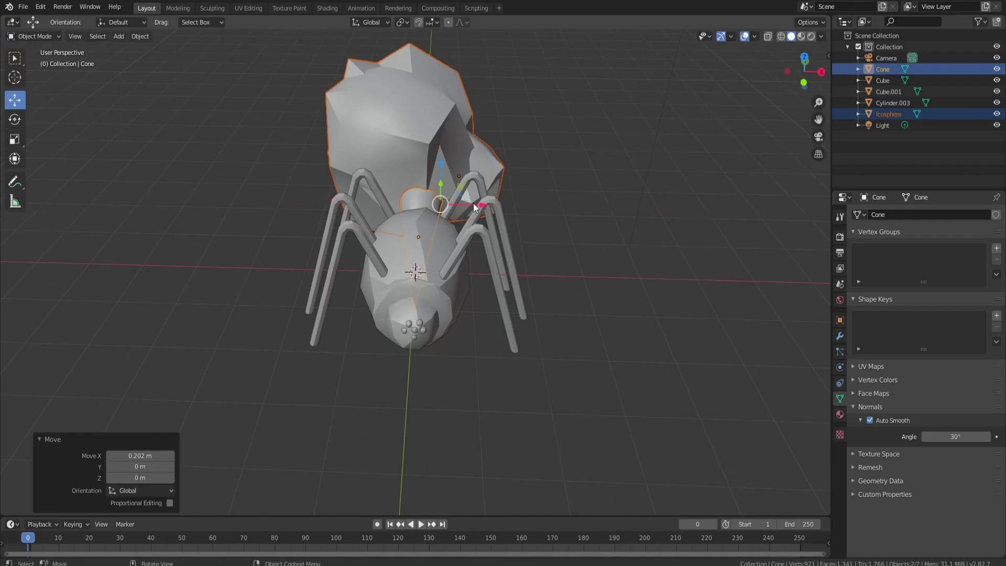
pyautogui.click(570, 273)
pyautogui.moveTo(570, 273); pyautogui.dragTo(558, 249, button='middle')
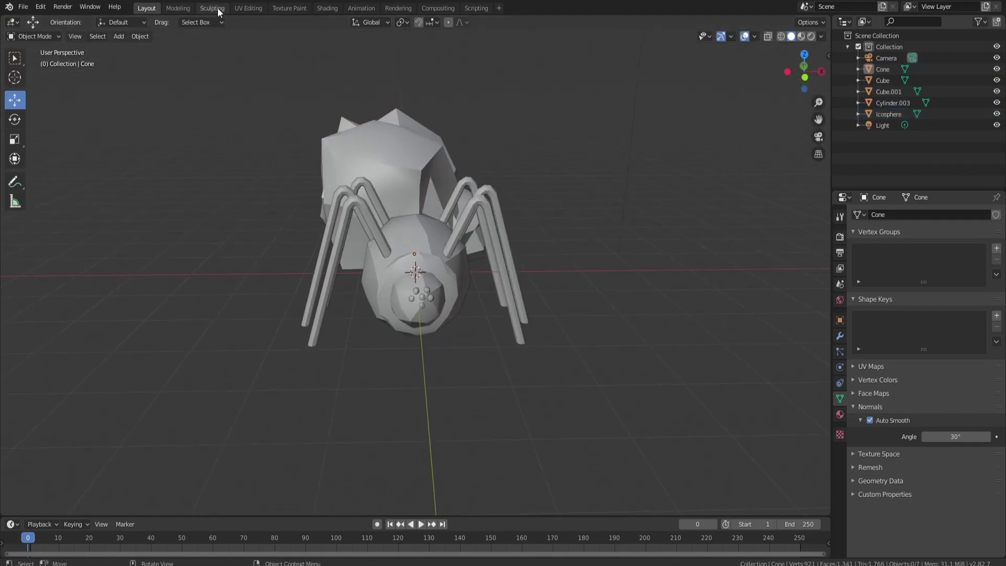
# - In the UV Editing workspace, load the palette texture image and select the cloud and stalk
pyautogui.click(246, 9)
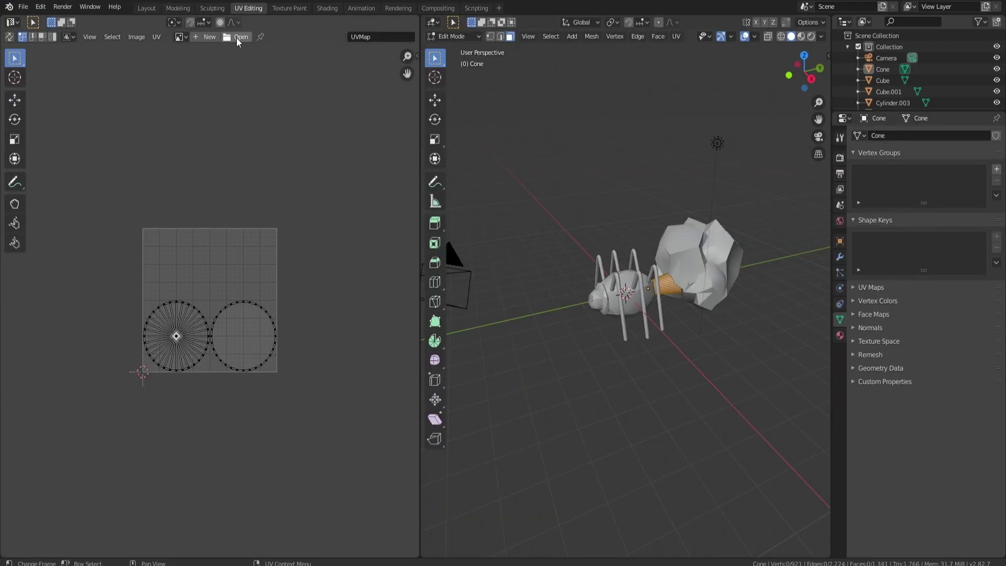
pyautogui.click(237, 38)
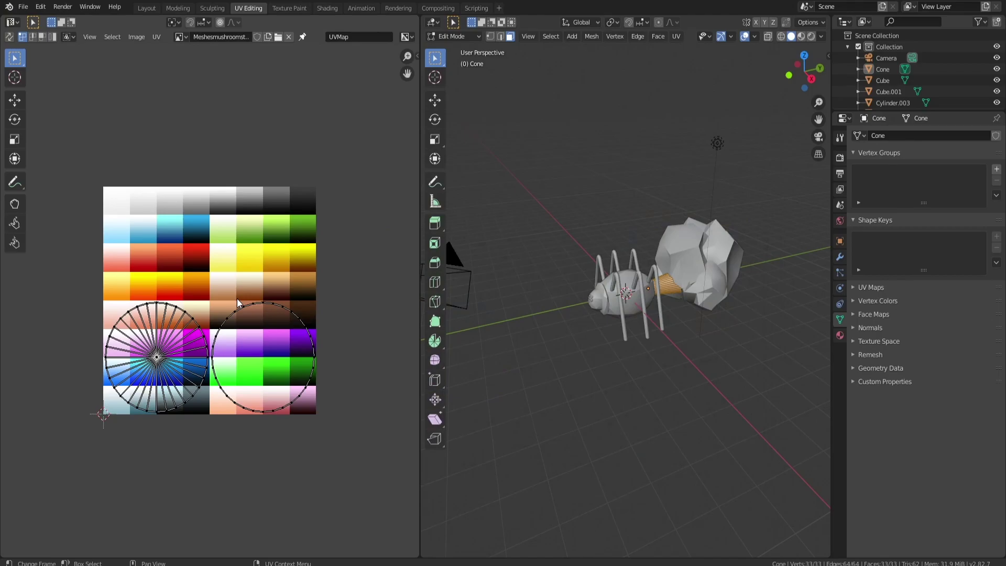
pyautogui.scroll(2, 690, 301)
pyautogui.scroll(2, 690, 301)
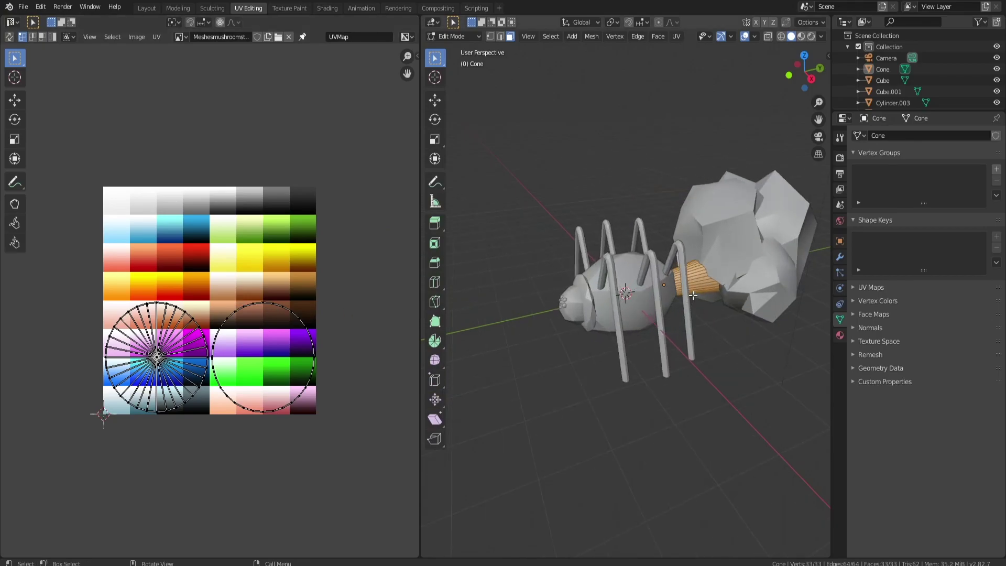
pyautogui.press('KP_1')
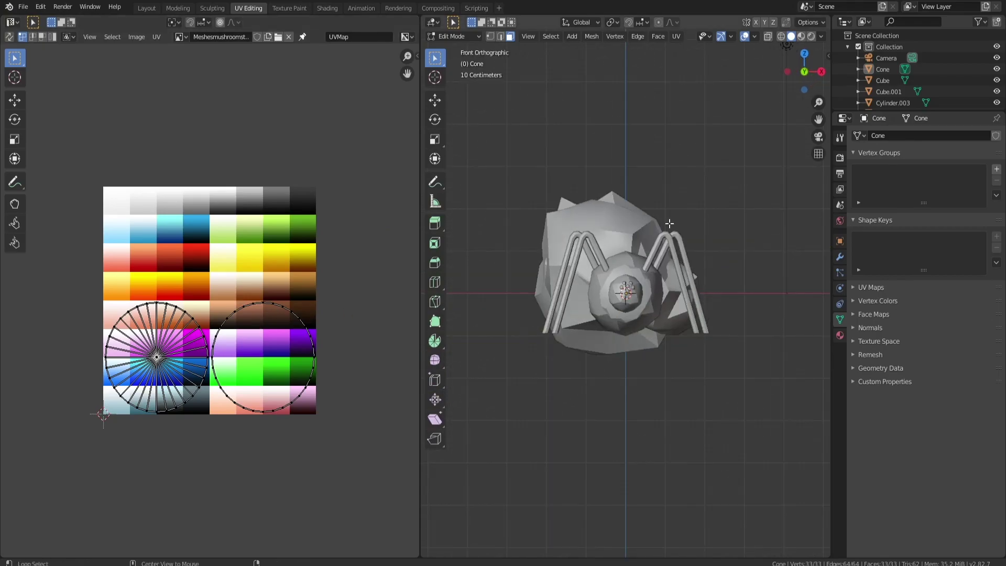
pyautogui.press('KP_7')
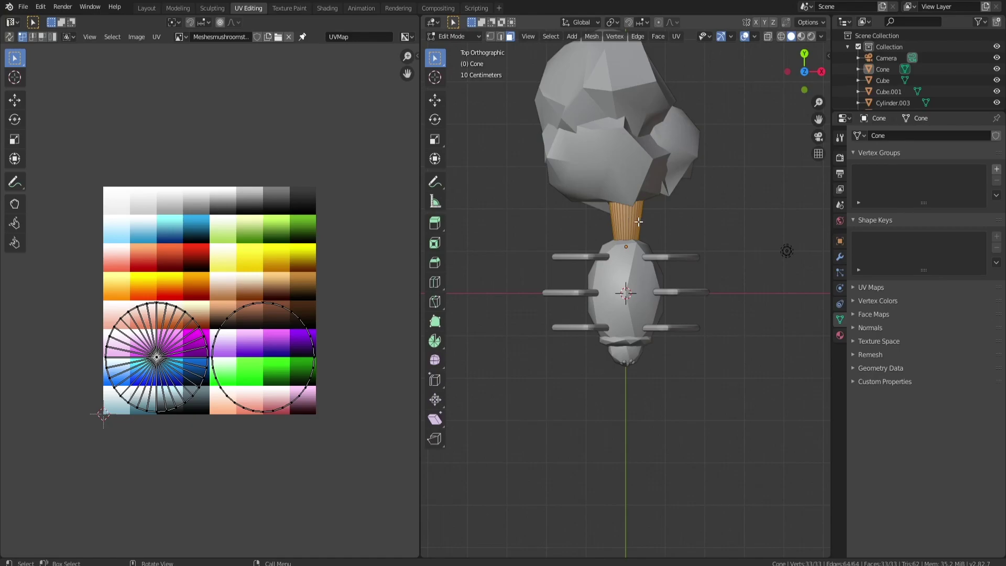
pyautogui.press('Tab')
pyautogui.click(625, 170)
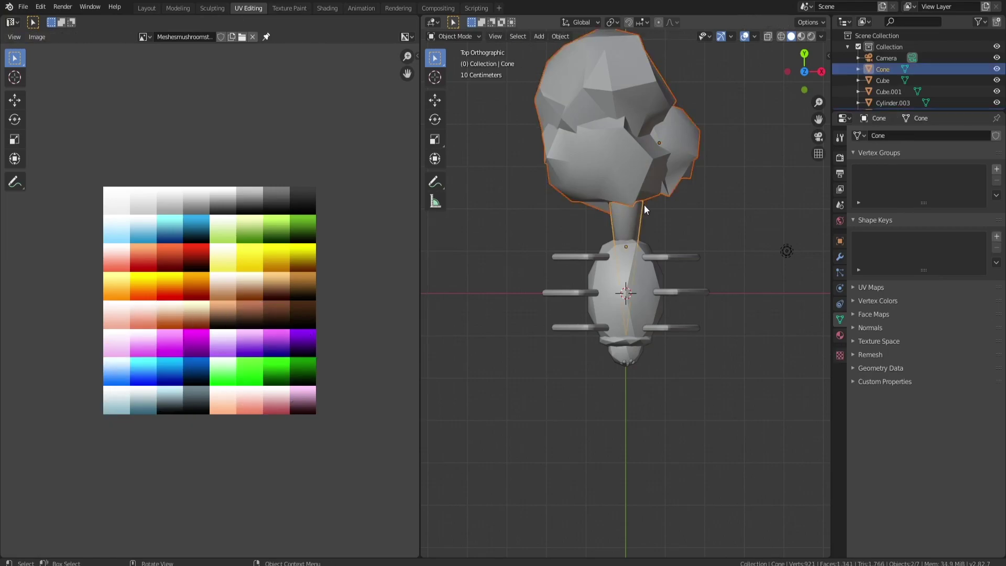
# - Project the cloud and stalk UVs from the top view, shrink the island, and place it on green
pyautogui.press('Tab')
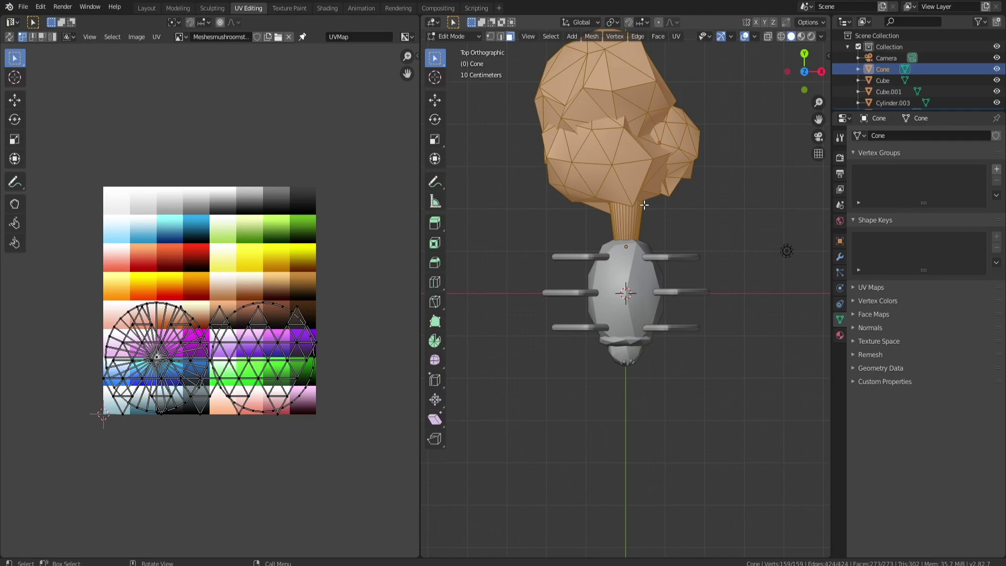
pyautogui.press('u')
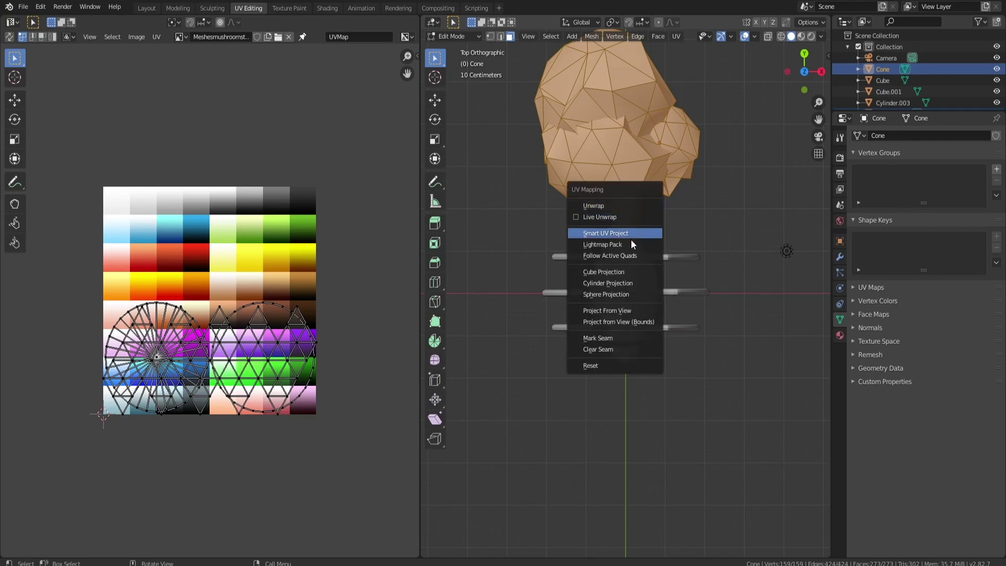
pyautogui.click(616, 310)
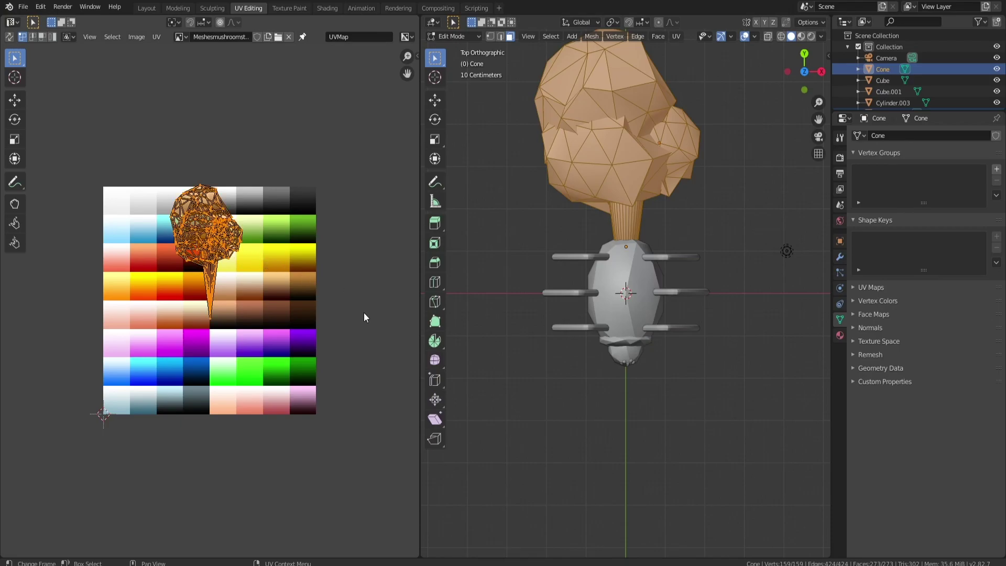
pyautogui.press('s')
pyautogui.click(218, 273)
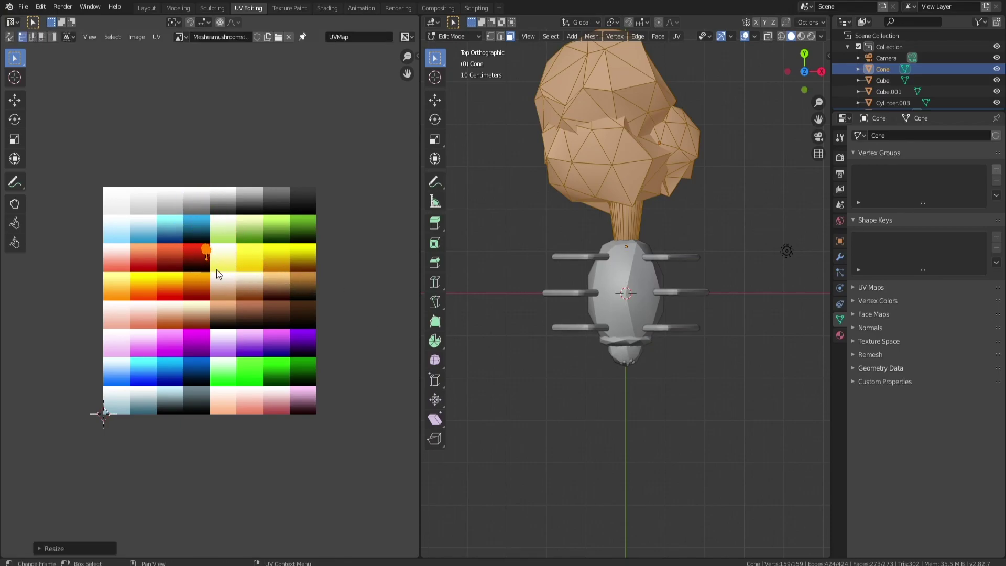
pyautogui.press('g')
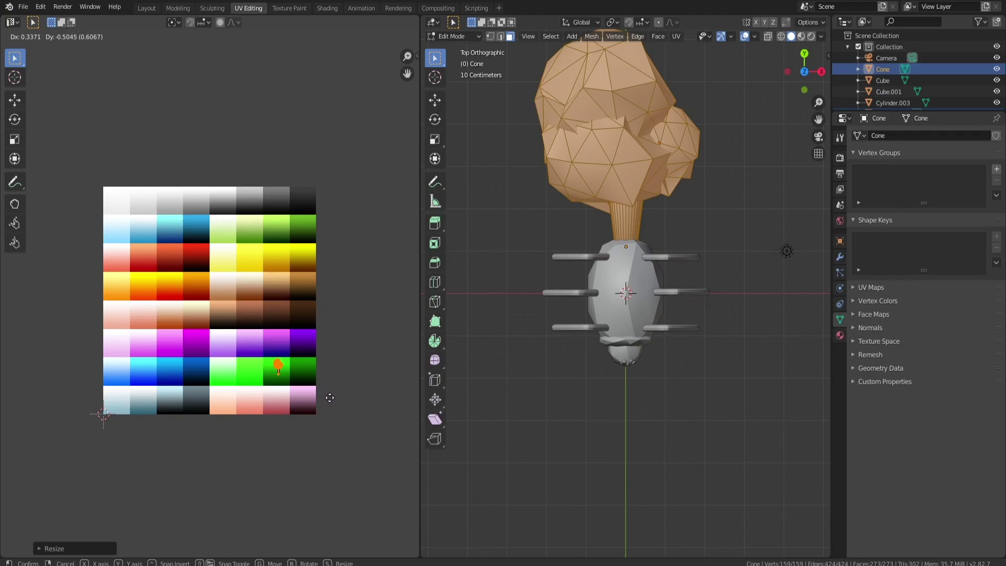
pyautogui.click(329, 397)
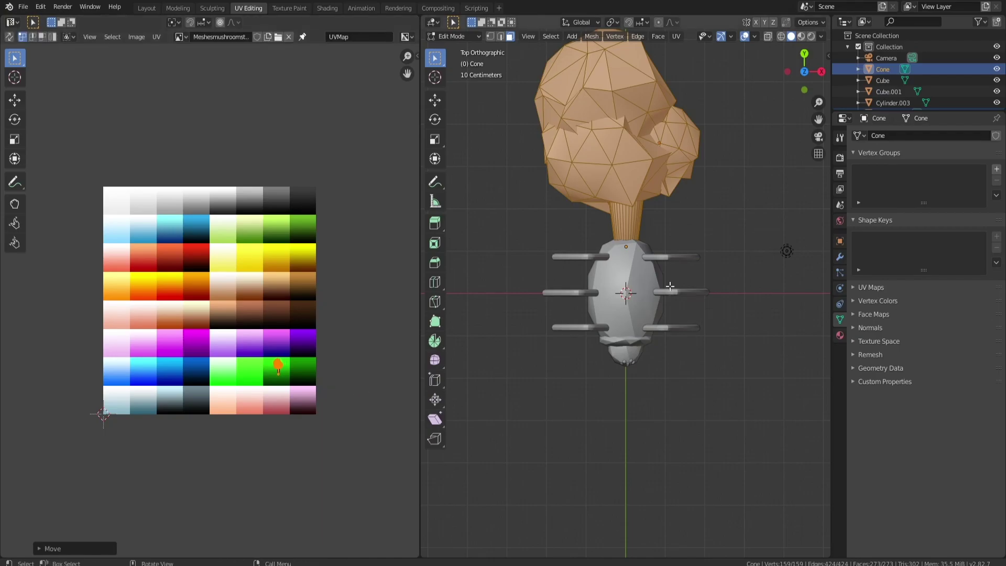
# - Give the cone stalk a new material with the palette image as its Base Color texture
pyautogui.click(839, 335)
pyautogui.click(893, 186)
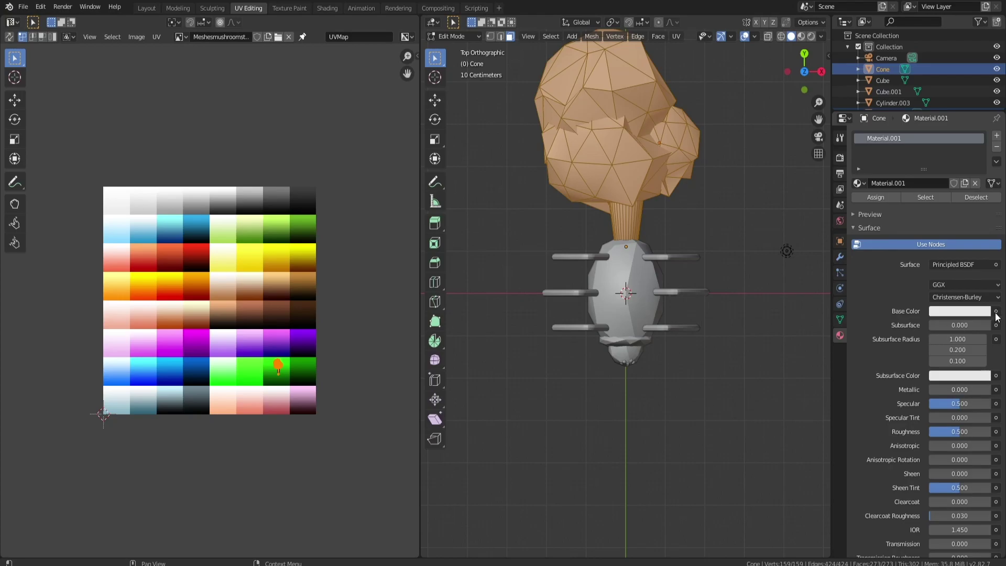
pyautogui.click(996, 311)
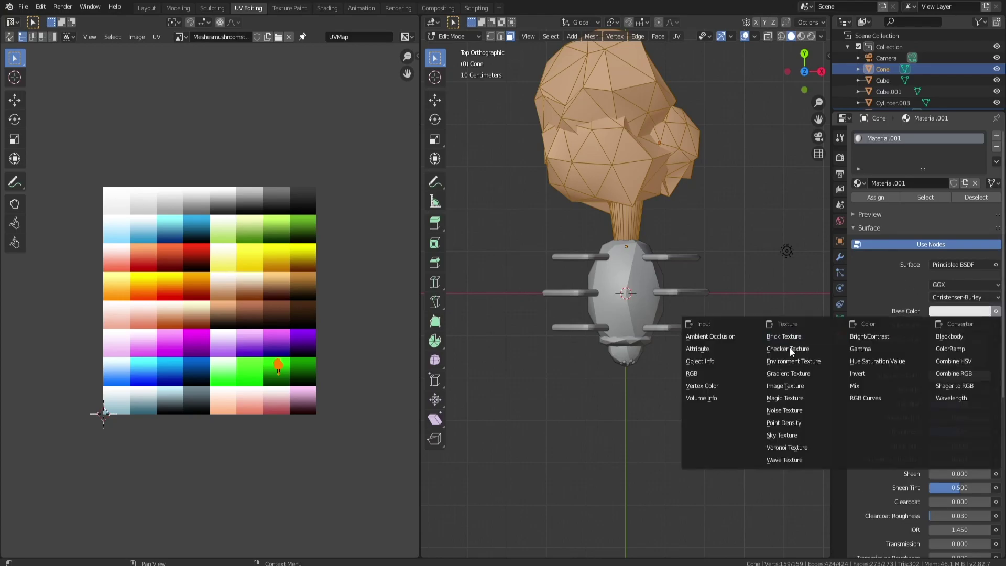
pyautogui.click(790, 386)
pyautogui.click(935, 325)
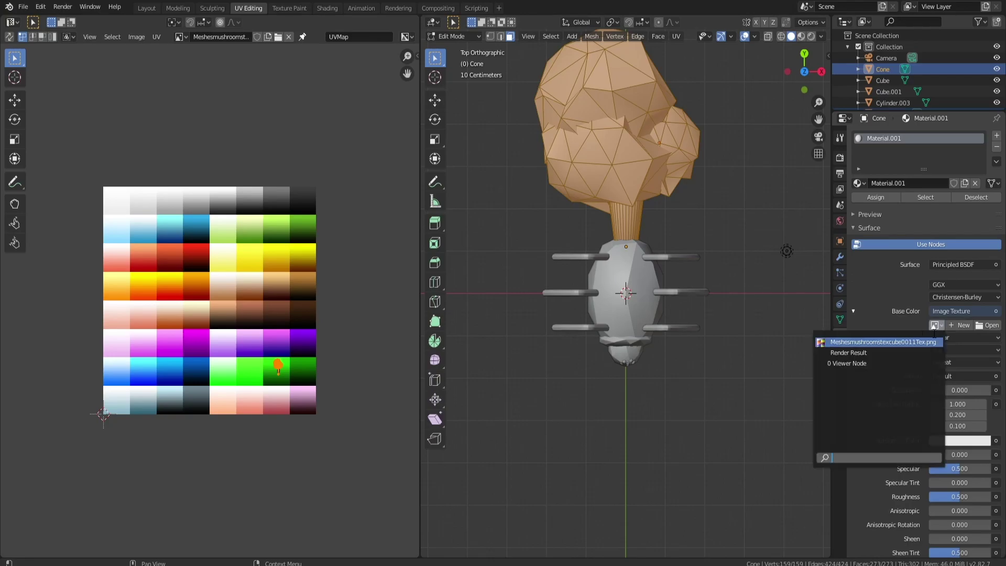
pyautogui.click(843, 345)
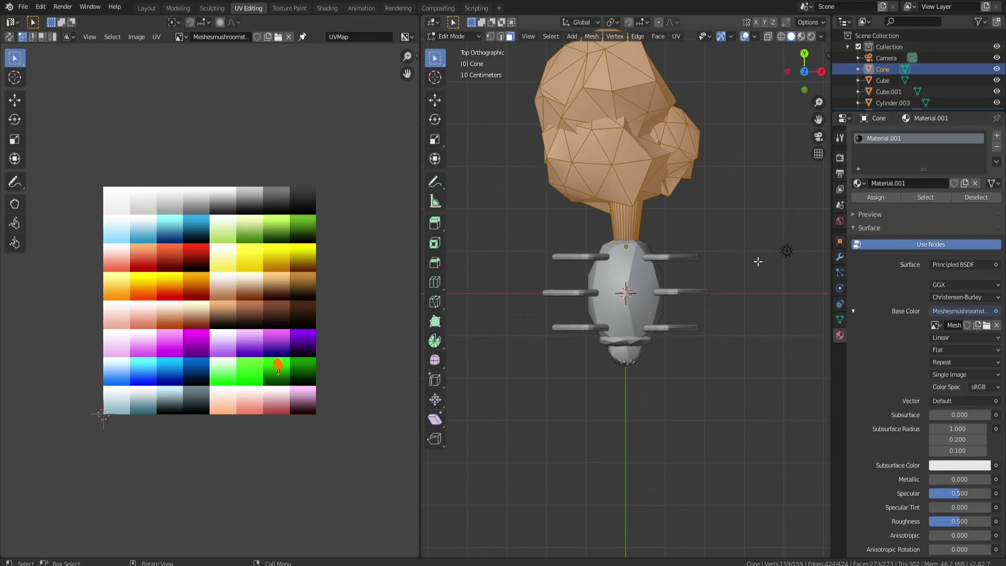
# - Switch the viewport to Material Preview and select all of the icosphere cloud's faces in Edit Mode
pyautogui.press('z')
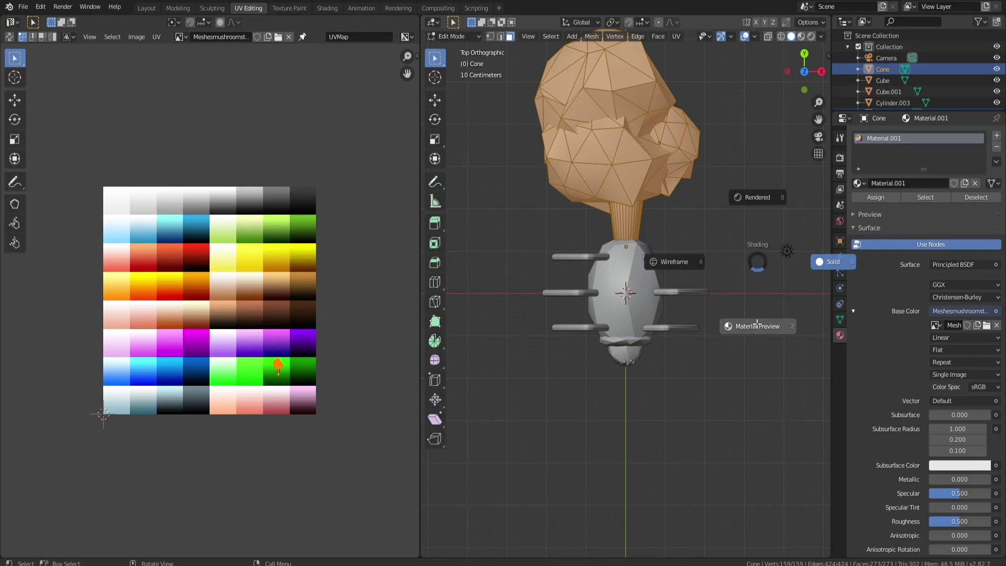
pyautogui.click(754, 324)
pyautogui.click(631, 168)
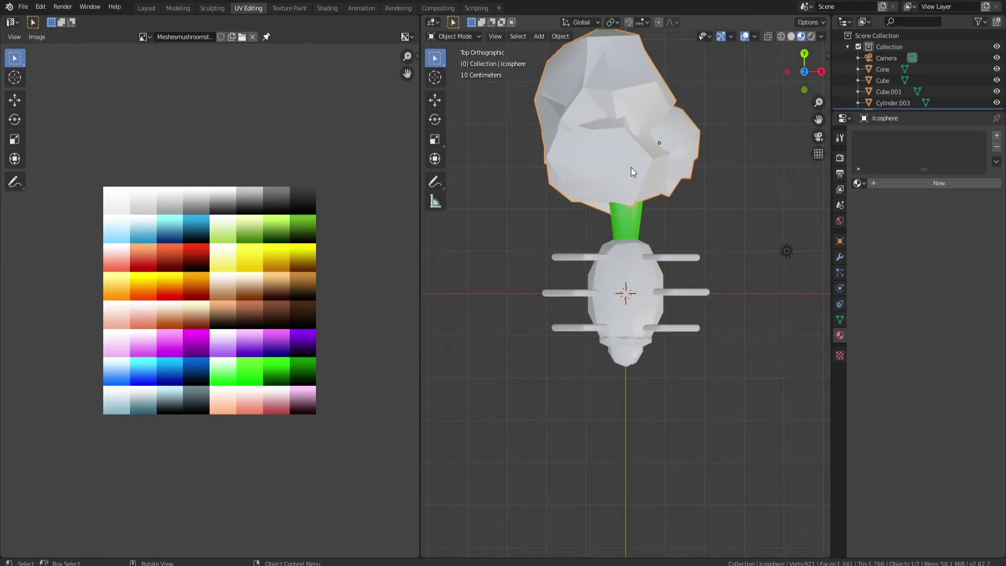
pyautogui.press('Tab')
pyautogui.press('Tab')
pyautogui.press('a')
# - Give the icosphere cloud a new material using the palette image texture, then return to Object Mode
pyautogui.click(911, 183)
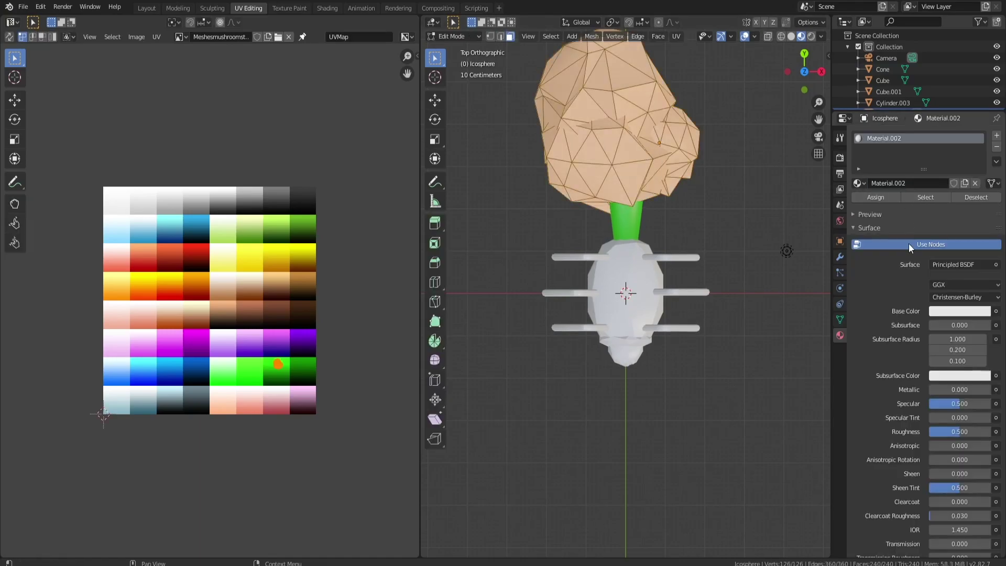
pyautogui.click(959, 311)
pyautogui.click(790, 390)
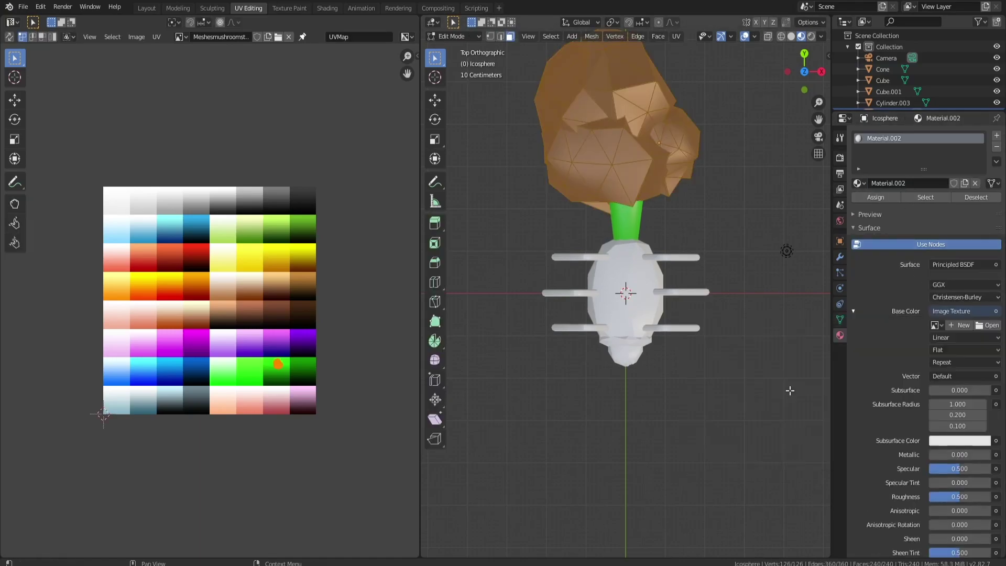
pyautogui.click(937, 325)
pyautogui.click(849, 369)
pyautogui.press('Tab')
# - Select the whole cloud mesh in Edit Mode and start moving its UVs across the palette
pyautogui.moveTo(757, 312)
pyautogui.mouseDown(button='middle')
pyautogui.moveTo(746, 281)
pyautogui.moveTo(735, 287)
pyautogui.moveTo(625, 216)
pyautogui.mouseUp(button='middle')
pyautogui.click(623, 215)
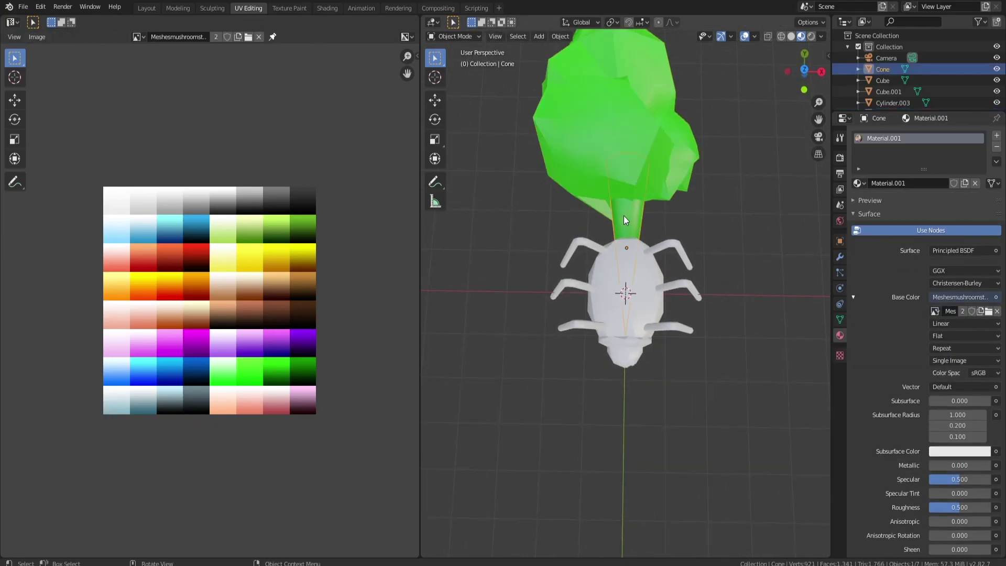
pyautogui.click(628, 159)
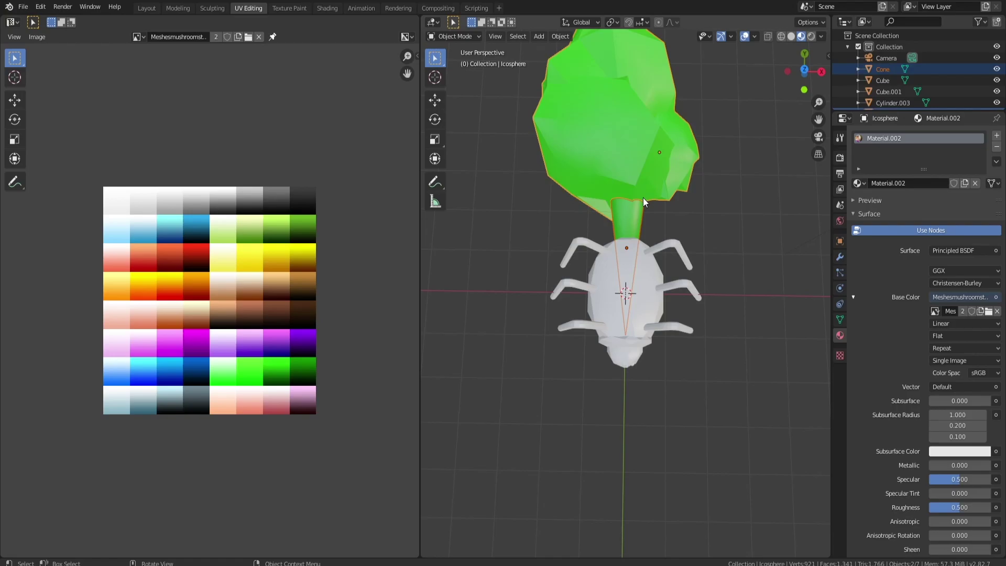
pyautogui.press('Tab')
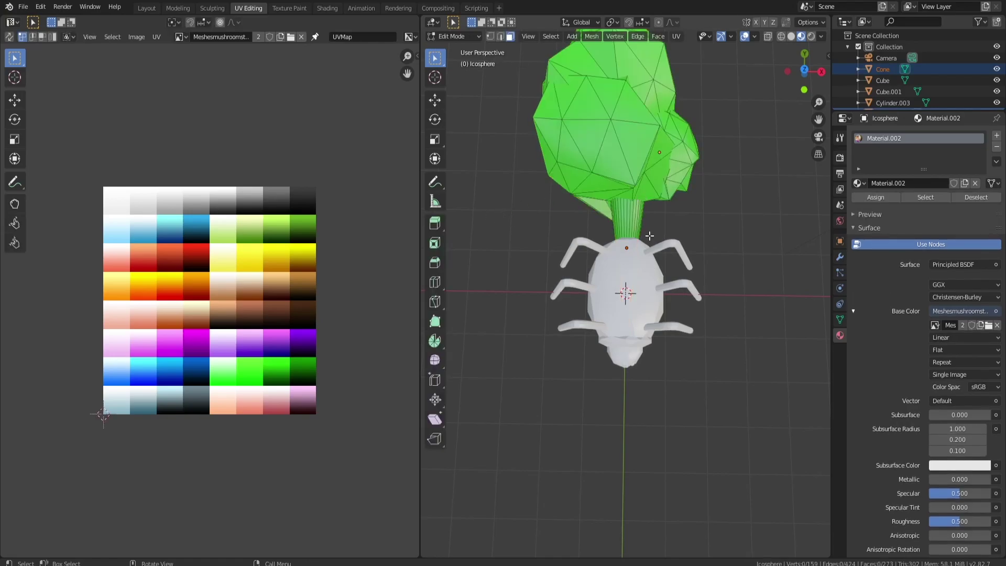
pyautogui.press('a')
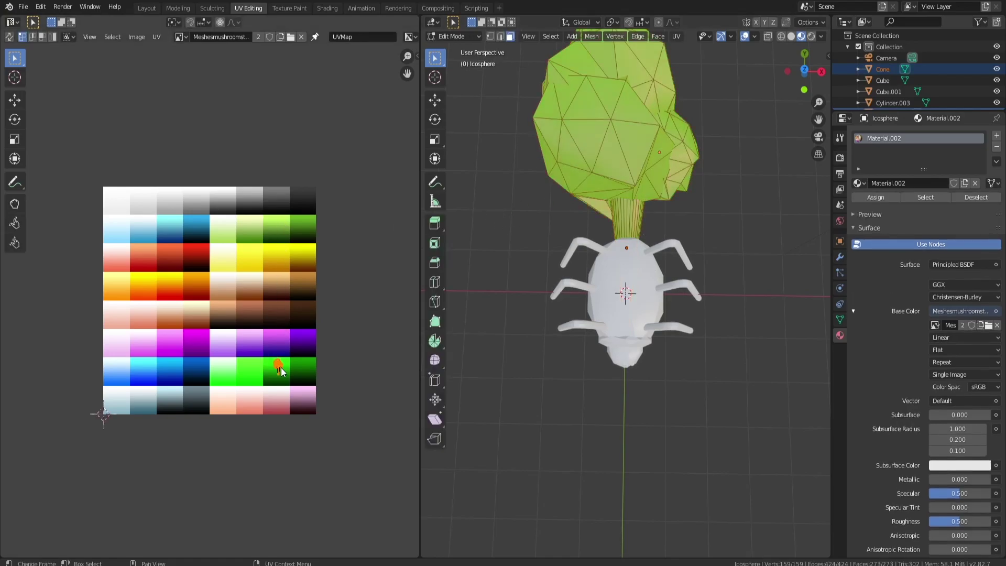
pyautogui.press('g')
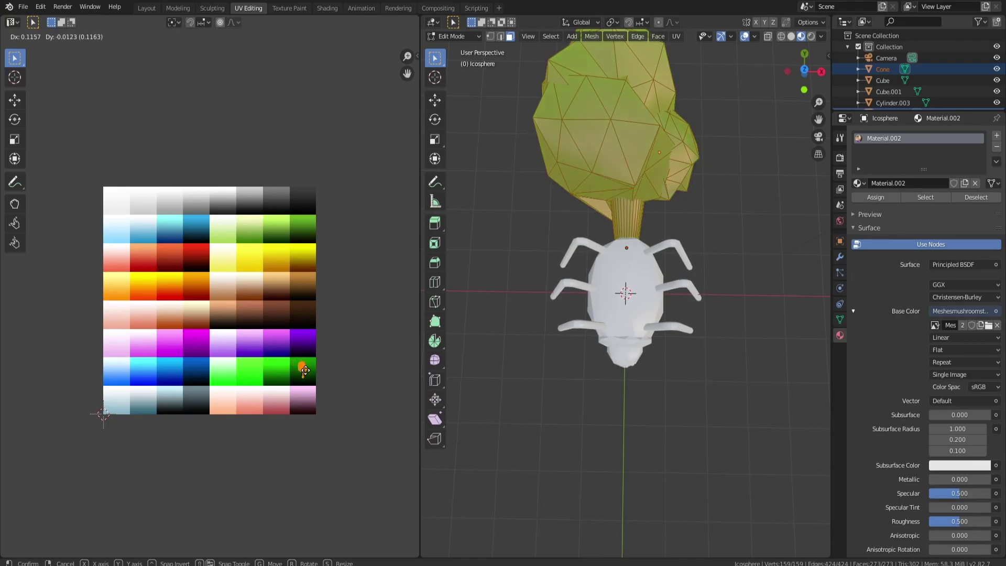
# - Drop the cloud's UVs onto a green palette swatch, return to Object Mode and deselect
pyautogui.click(305, 225)
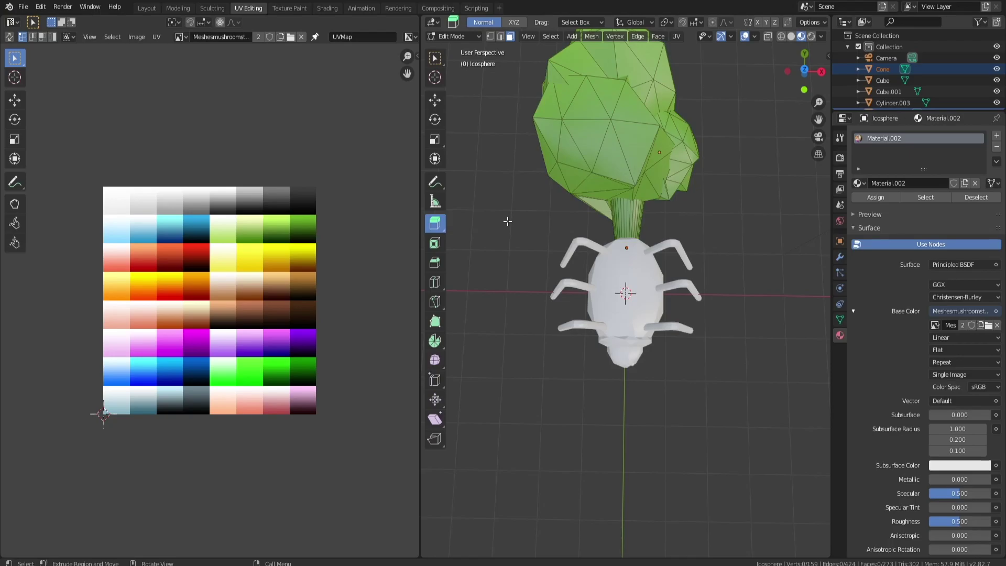
pyautogui.press('Tab')
pyautogui.click(529, 212)
pyautogui.moveTo(528, 248)
pyautogui.mouseDown(button='middle')
pyautogui.moveTo(677, 228)
pyautogui.moveTo(609, 286)
pyautogui.mouseUp(button='middle')
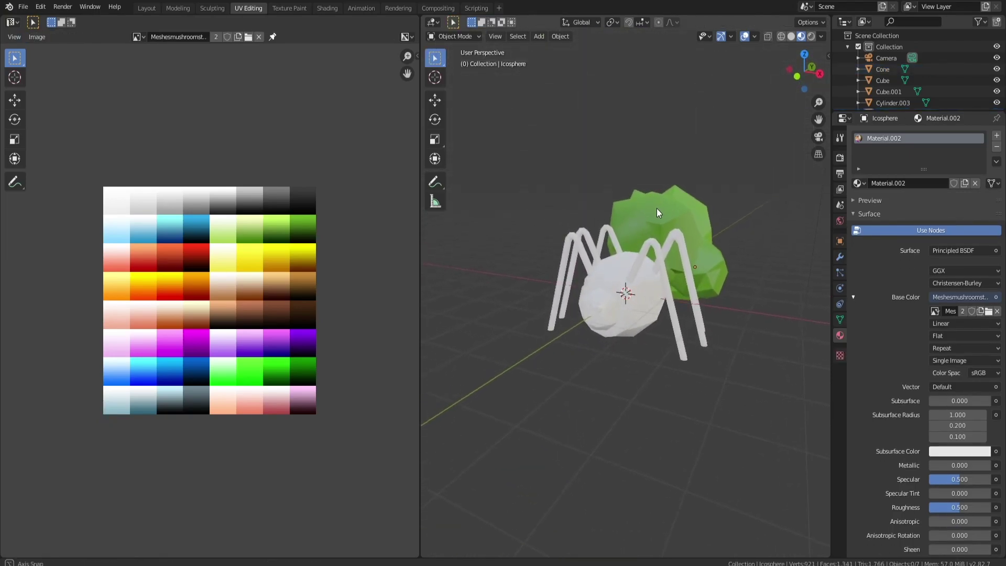
# - Give the spider's legs a new material with the palette image as Base Color texture
pyautogui.click(609, 286)
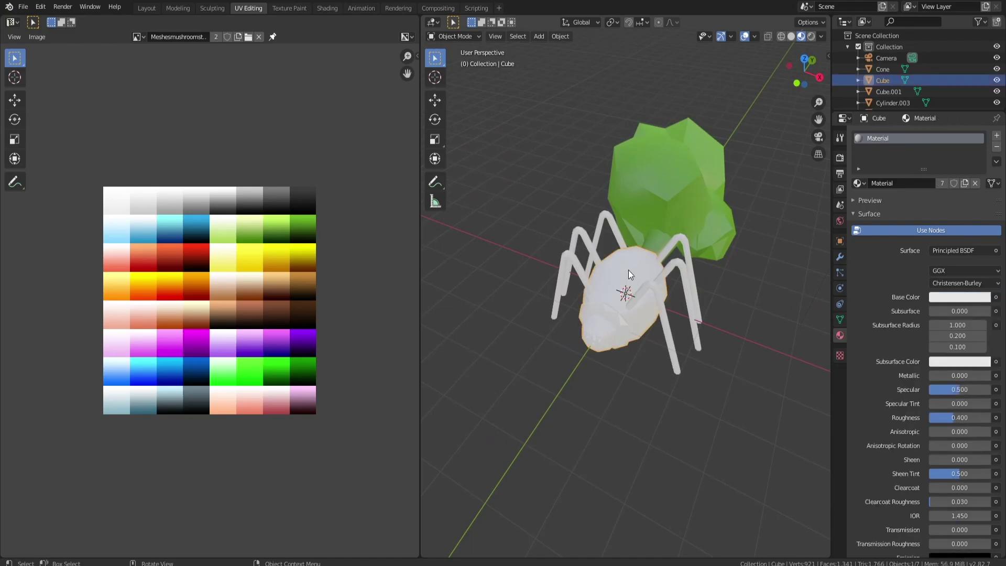
pyautogui.keyDown('shift'); pyautogui.click(651, 287); pyautogui.keyUp('shift')
pyautogui.moveTo(628, 303); pyautogui.dragTo(720, 247, button='middle')
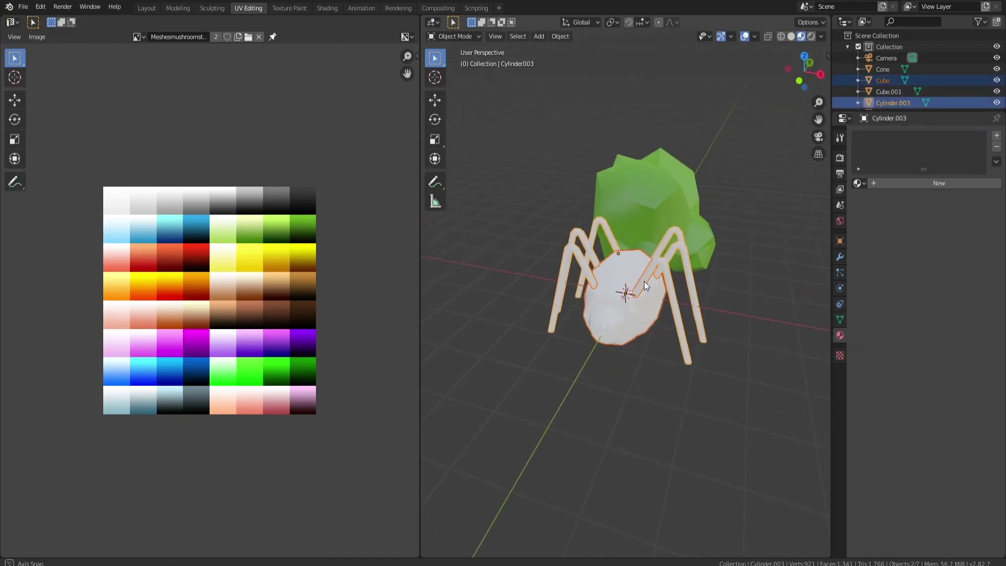
pyautogui.click(924, 181)
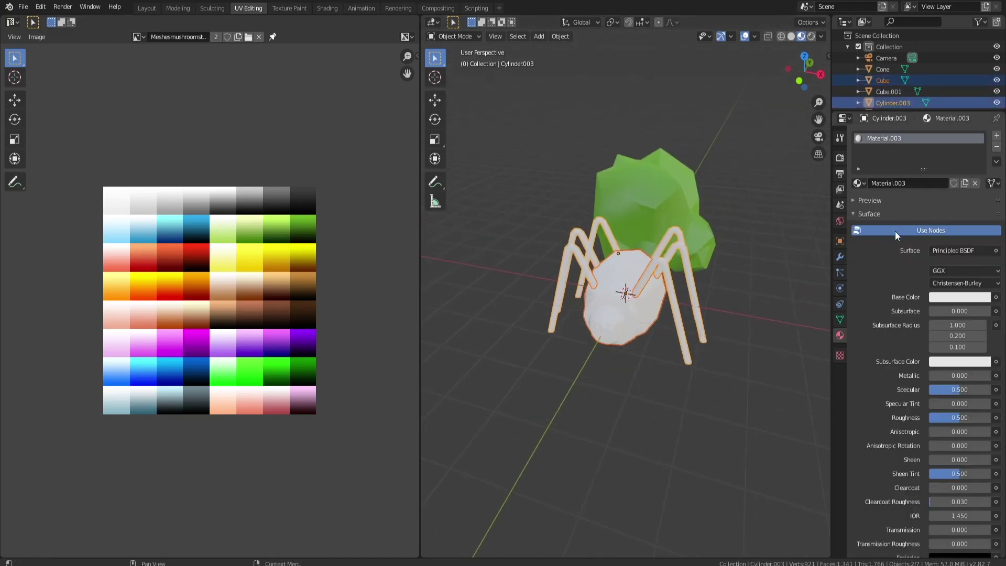
pyautogui.click(996, 297)
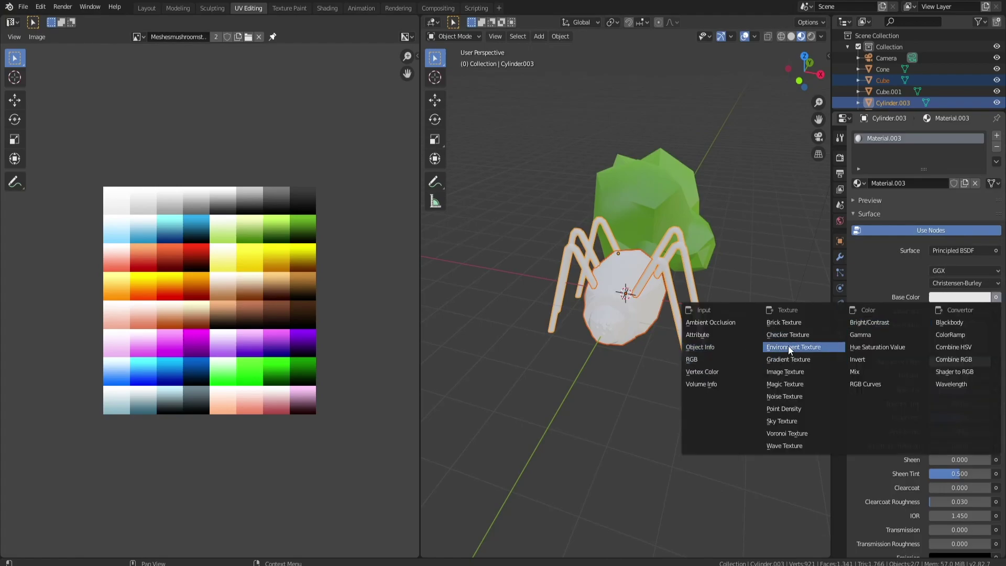
pyautogui.click(786, 371)
pyautogui.click(936, 312)
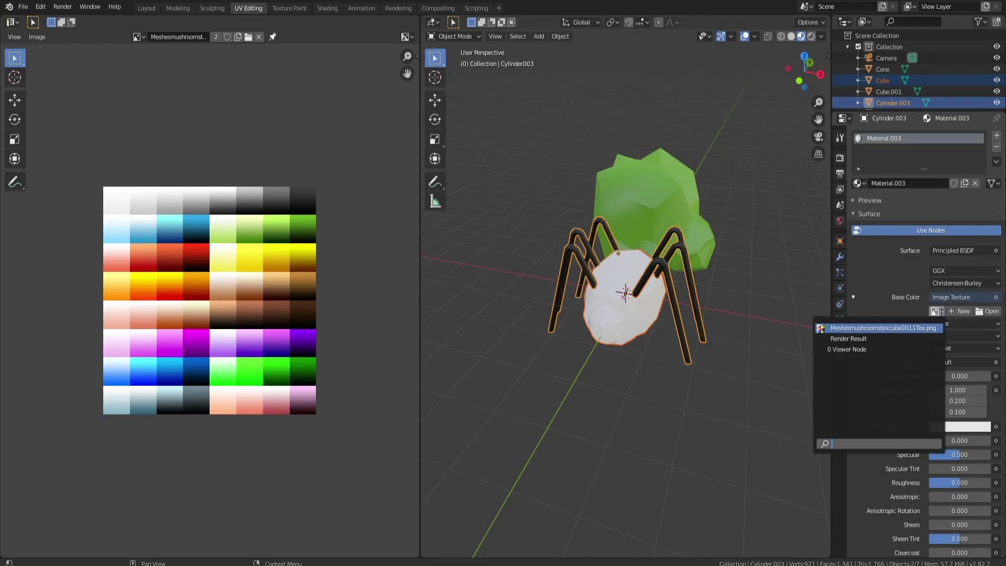
pyautogui.click(880, 328)
# - Set the spider body's Base Color to the palette image texture too
pyautogui.click(753, 322)
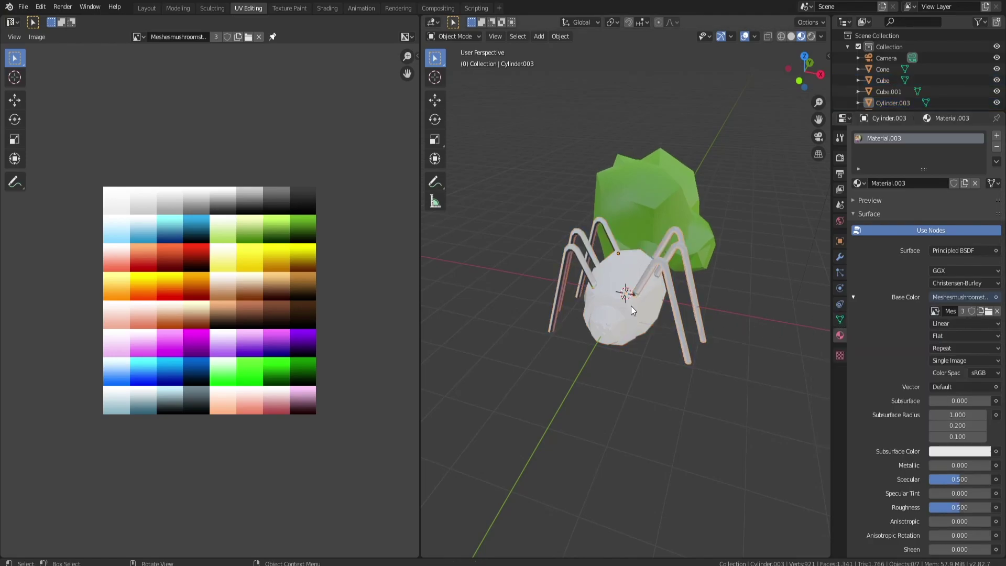
pyautogui.click(630, 306)
pyautogui.click(966, 297)
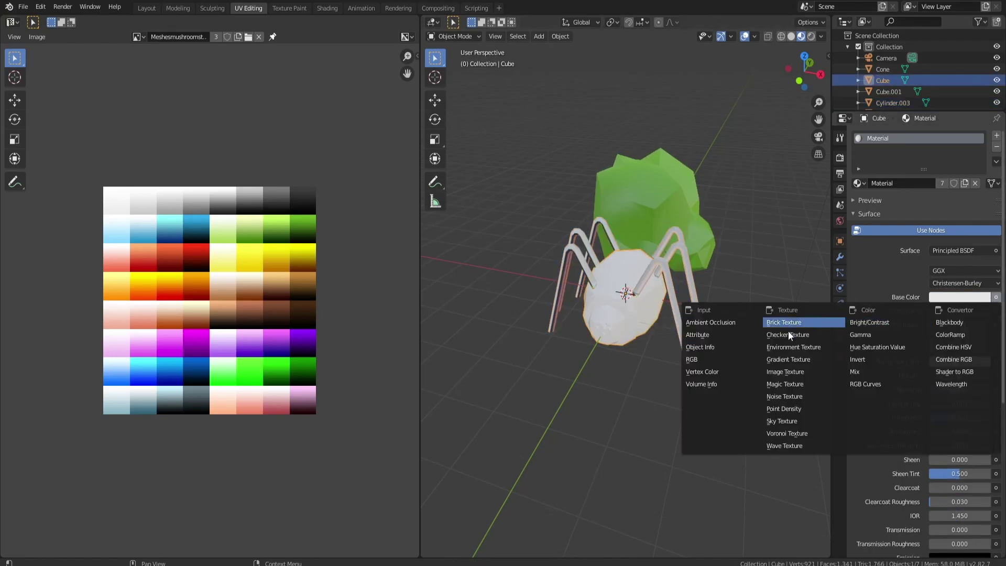
pyautogui.click(786, 370)
pyautogui.click(935, 311)
pyautogui.click(880, 328)
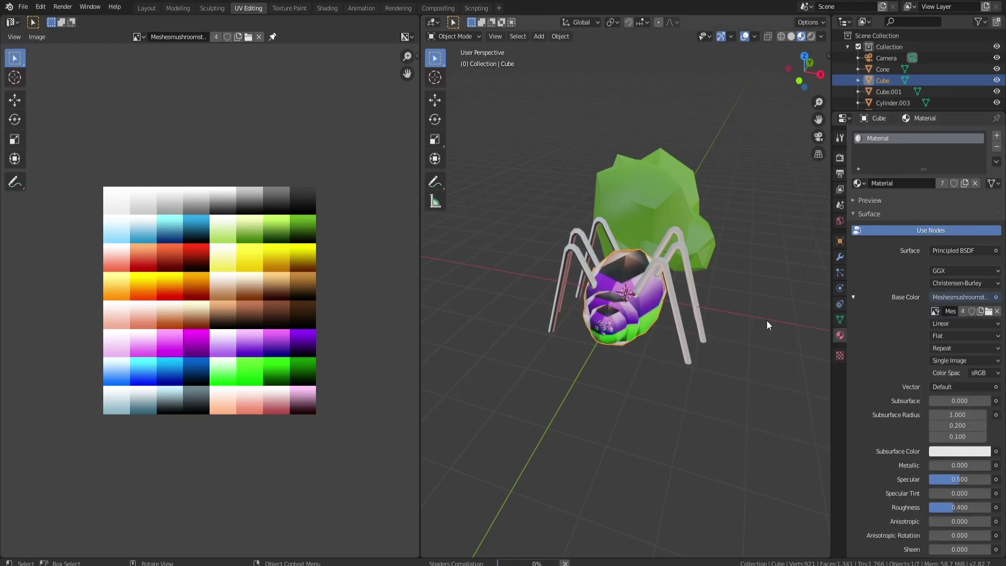
pyautogui.click(758, 313)
pyautogui.click(618, 293)
# - Scale the body and legs UVs to zero and place them on the palette's black swatch
pyautogui.keyDown('shift'); pyautogui.click(661, 263); pyautogui.keyUp('shift')
pyautogui.press('Tab')
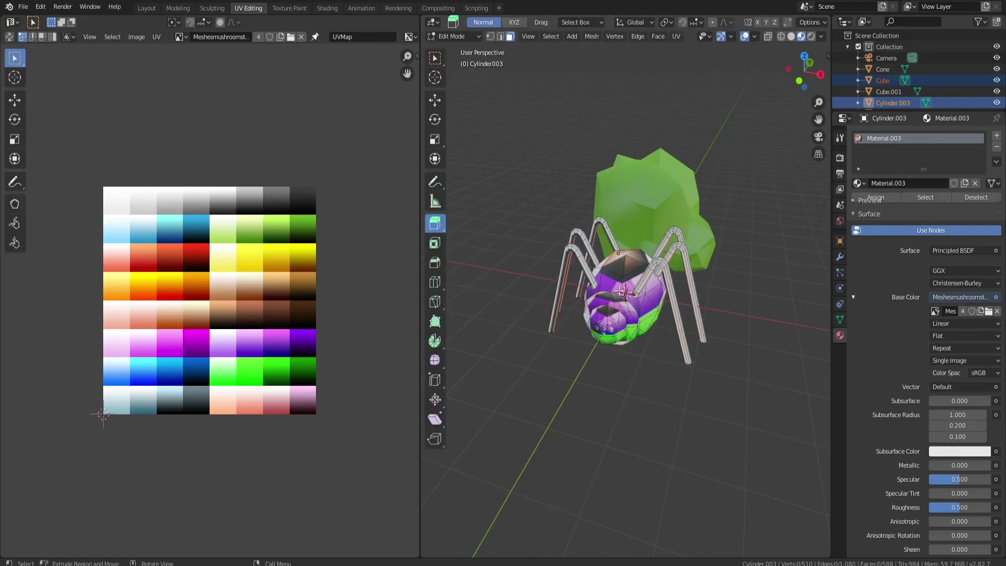
pyautogui.press('a')
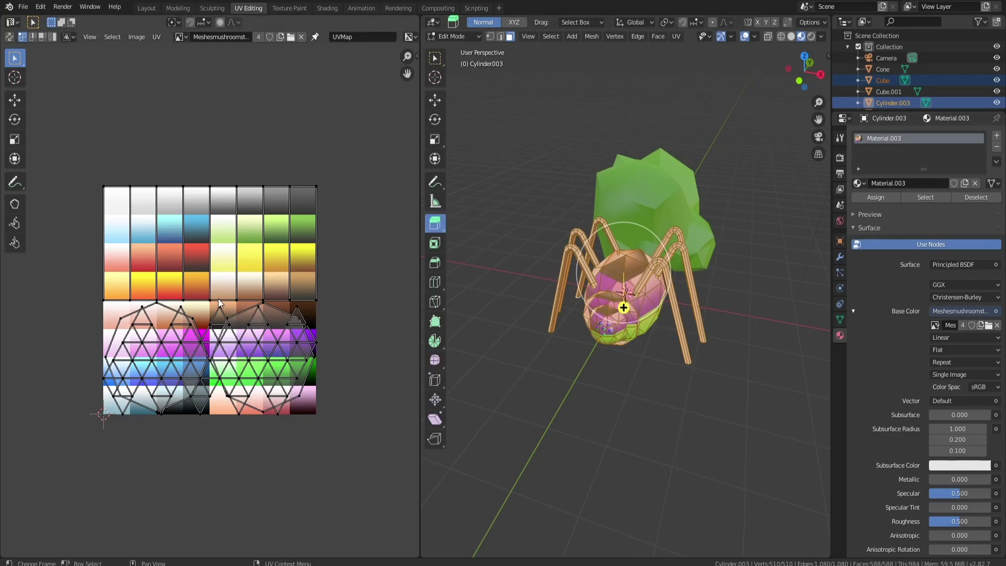
pyautogui.press('a')
pyautogui.press('s')
pyautogui.press('0')
pyautogui.write('Scale X: [0|] = 0  Y: [0|] = 0')
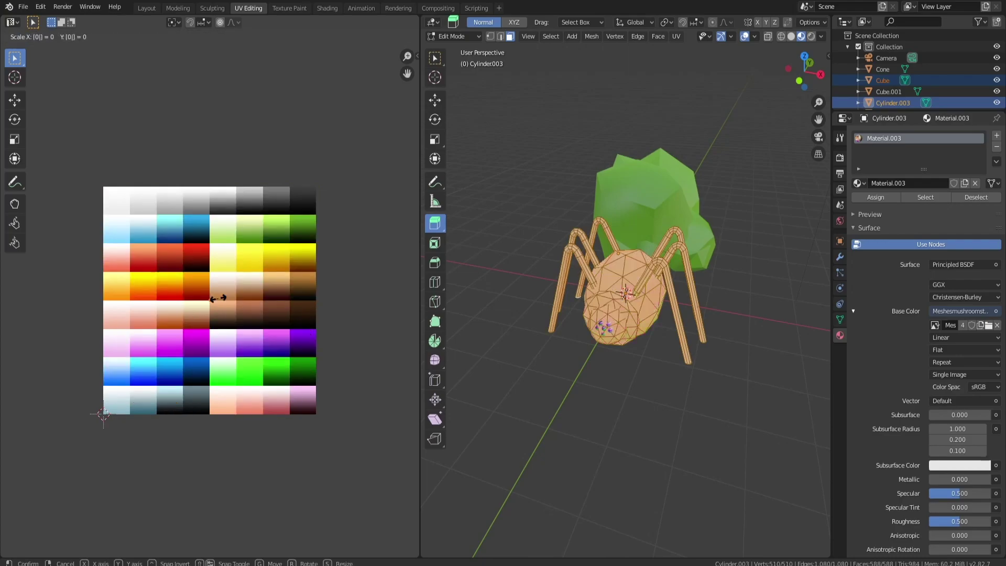
pyautogui.press('Return')
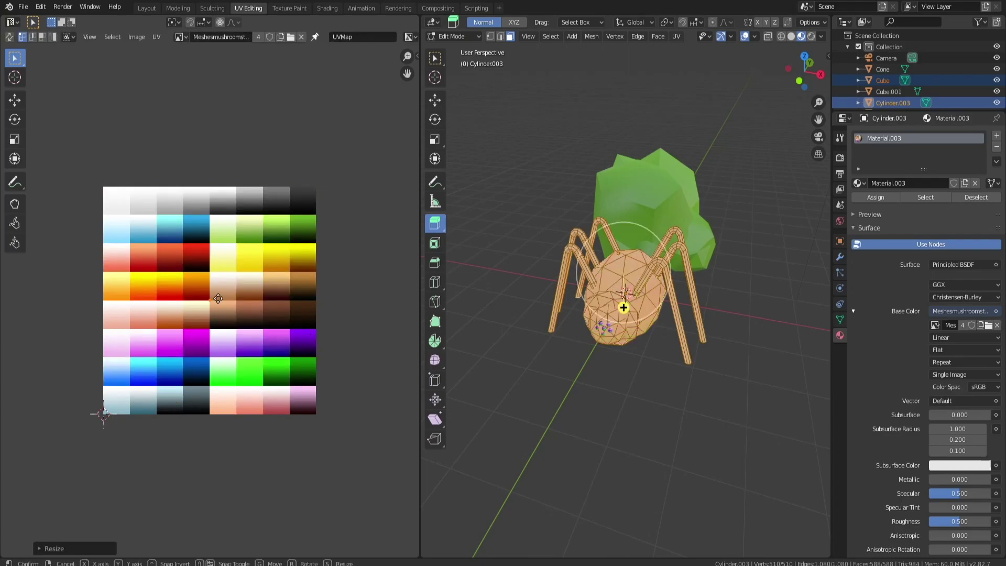
pyautogui.press('g')
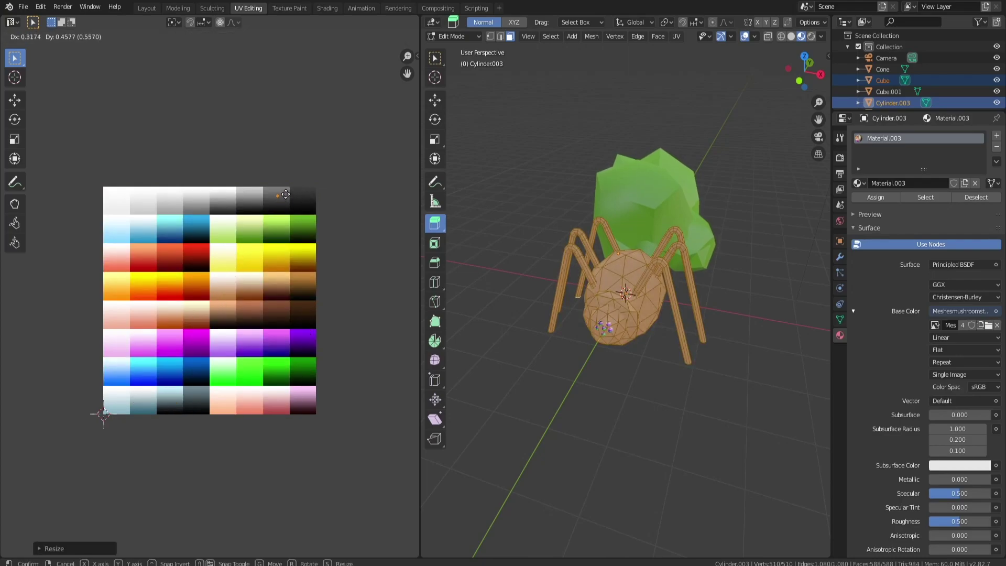
pyautogui.click(285, 202)
pyautogui.press('Tab')
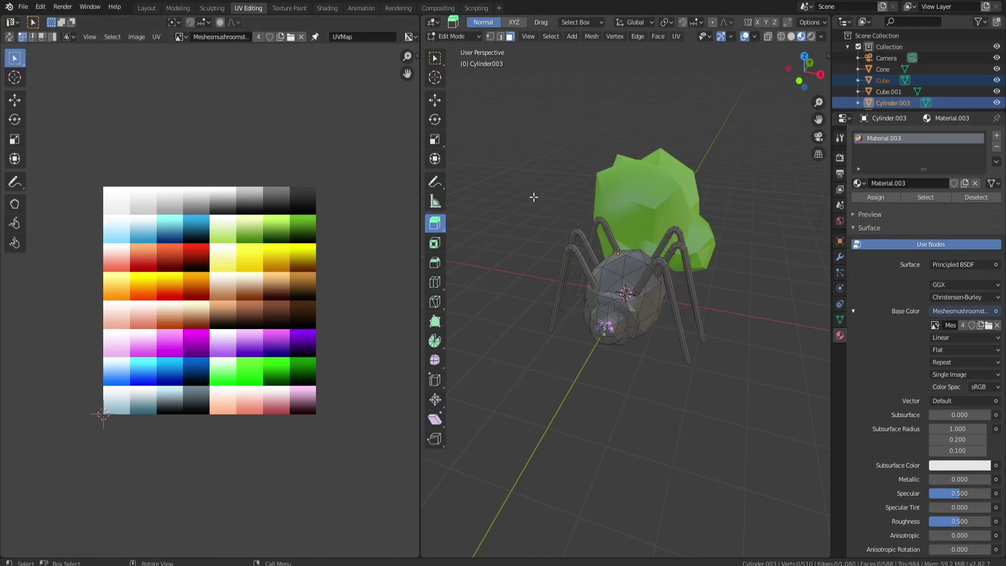
pyautogui.moveTo(627, 272); pyautogui.dragTo(582, 307, button='middle')
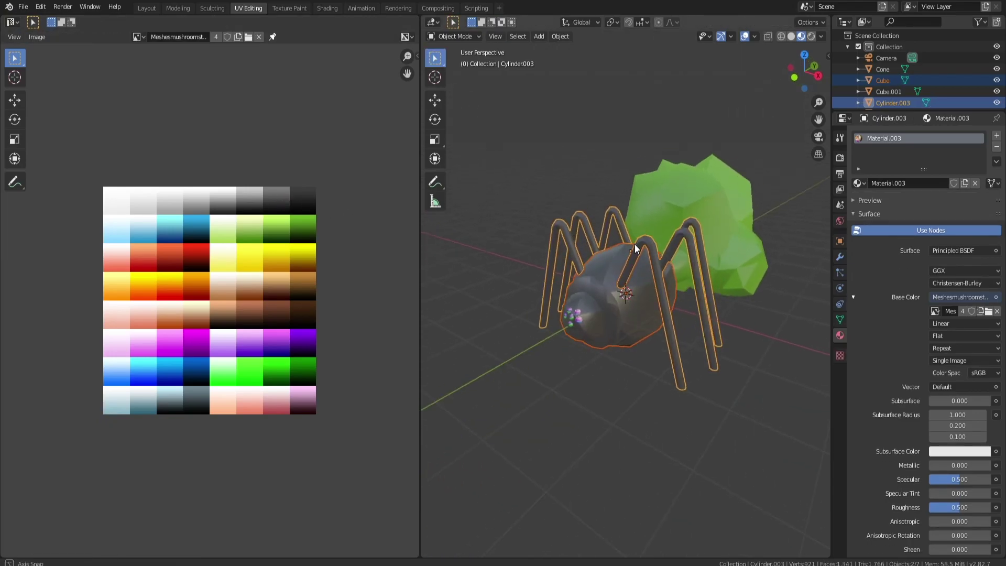
# - Select the eye geometry of Cube.001, collapse its UVs and place them on the red swatch
pyautogui.click(582, 304)
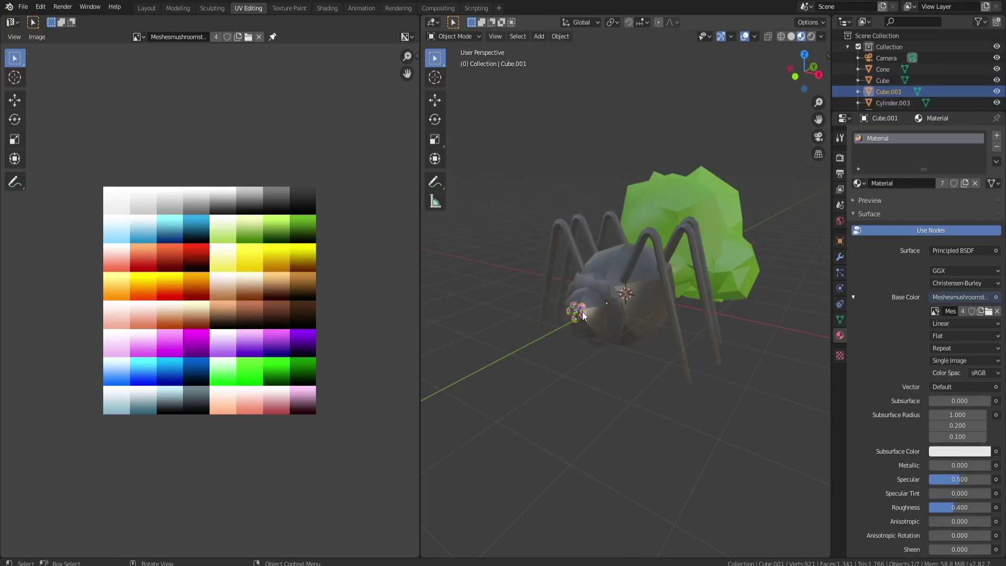
pyautogui.scroll(3, 565, 315)
pyautogui.press('Tab')
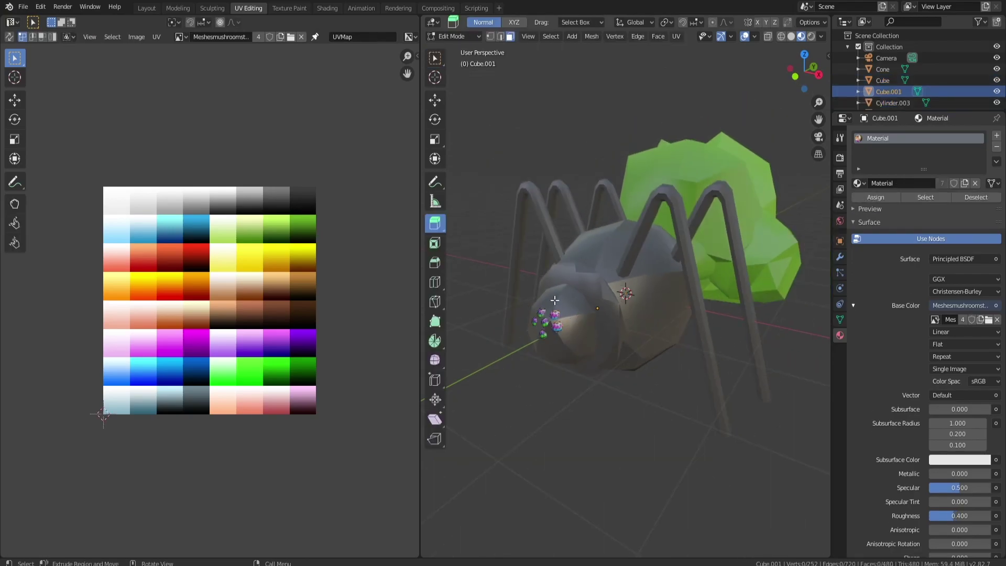
pyautogui.press('c')
pyautogui.click(547, 321)
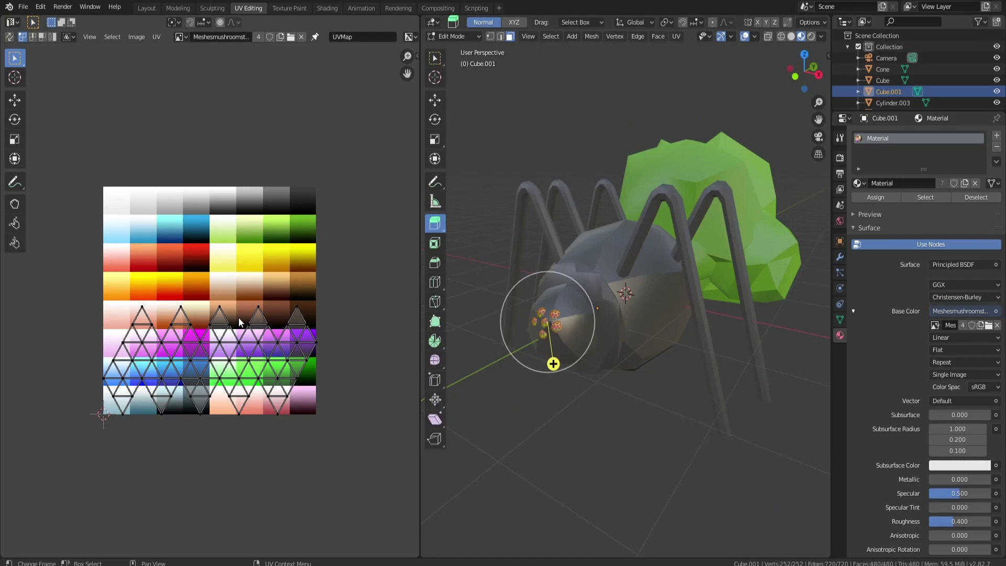
pyautogui.write('a')
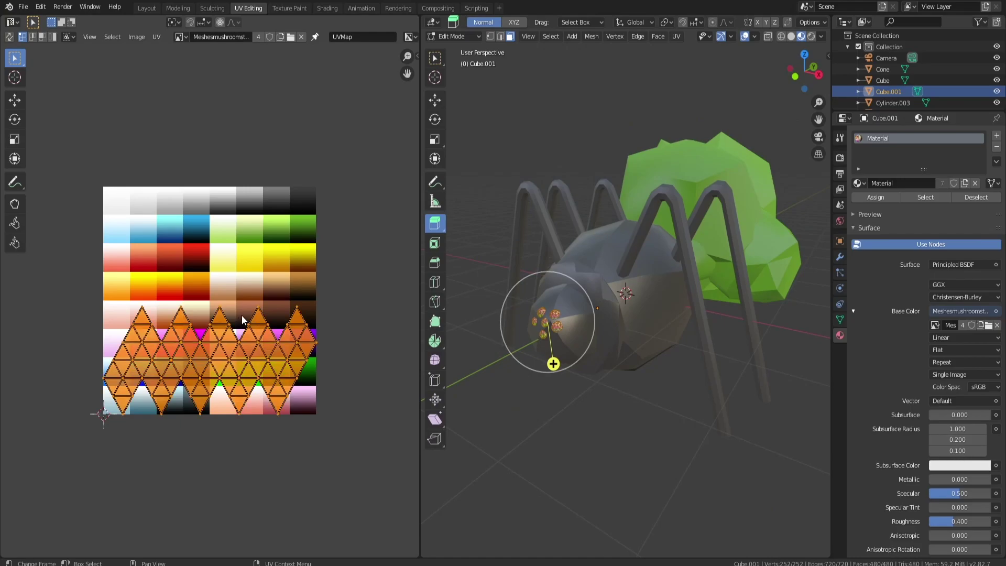
pyautogui.write('s0')
pyautogui.press('Return')
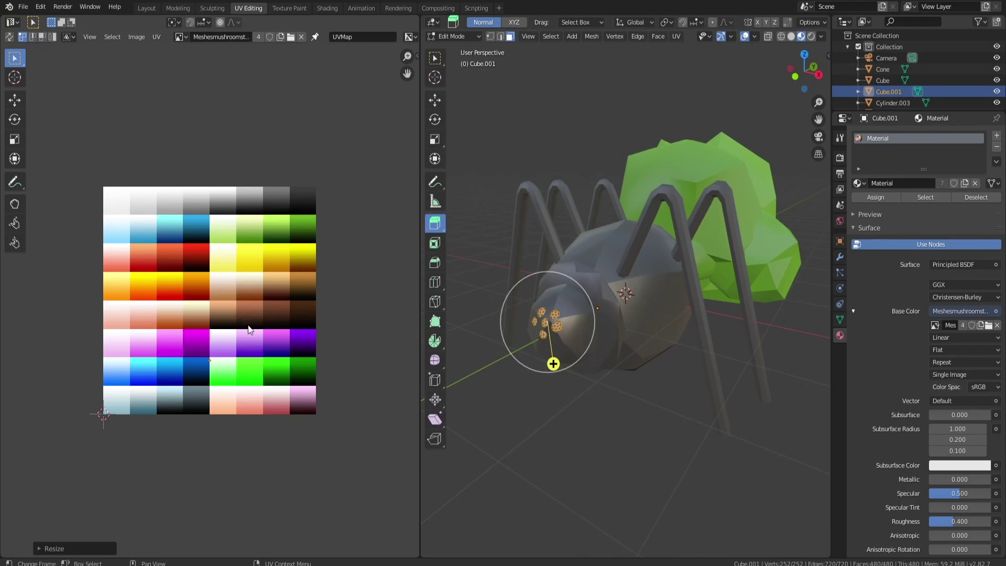
pyautogui.press('g')
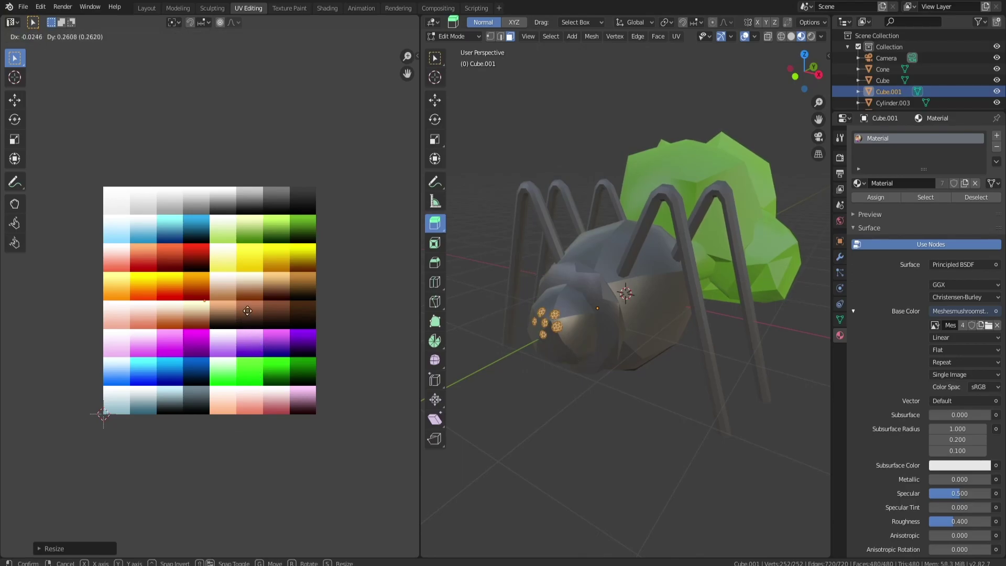
pyautogui.click(243, 271)
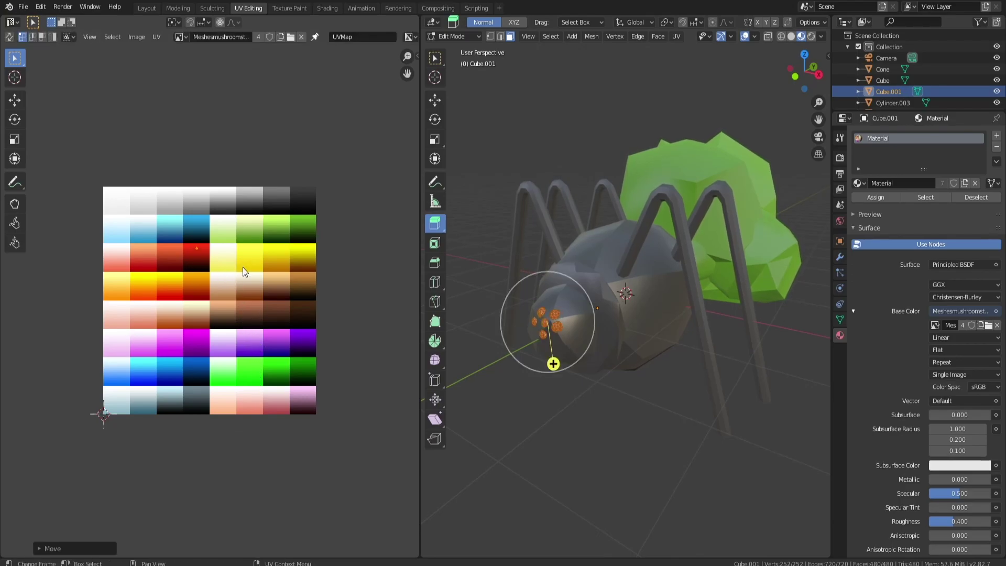
pyautogui.press('Tab')
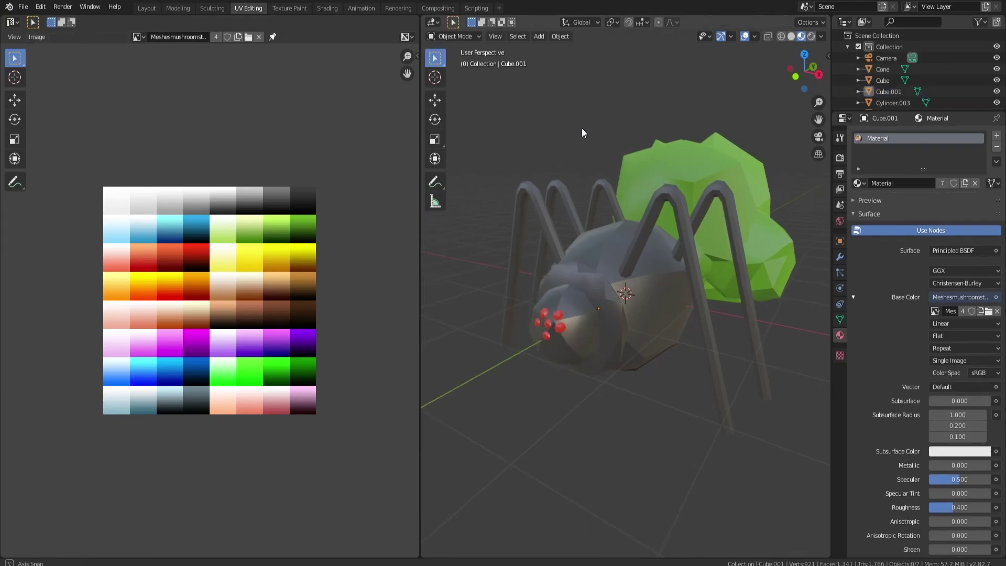
# - Widen the 3D viewport over the image panel, then orbit and zoom out to view spider and cloud
pyautogui.moveTo(582, 132); pyautogui.dragTo(611, 142, button='middle')
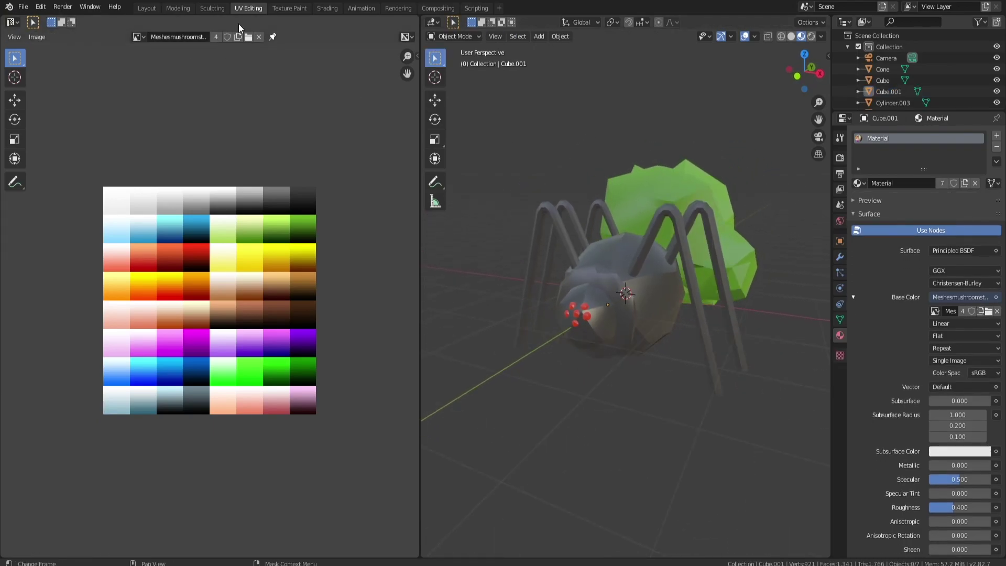
pyautogui.moveTo(420, 56)
pyautogui.mouseDown()
pyautogui.moveTo(184, 50)
pyautogui.moveTo(79, 83)
pyautogui.mouseUp()
pyautogui.moveTo(601, 184)
pyautogui.mouseDown(button='middle')
pyautogui.moveTo(556, 195)
pyautogui.moveTo(566, 191)
pyautogui.moveTo(540, 213)
pyautogui.moveTo(504, 195)
pyautogui.mouseUp(button='middle')
pyautogui.scroll(-3, 503, 195)
pyautogui.moveTo(484, 229); pyautogui.dragTo(481, 238, button='middle')
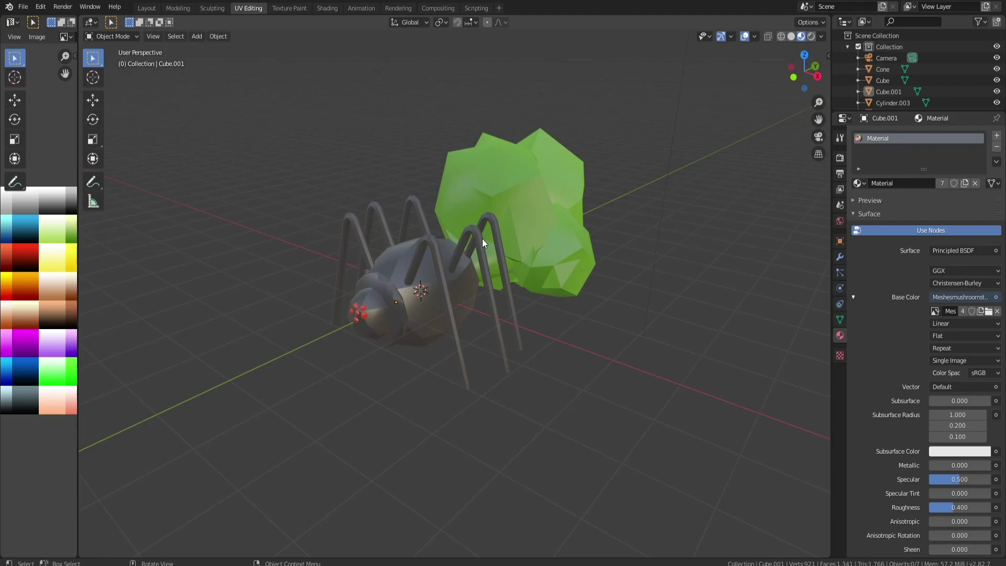